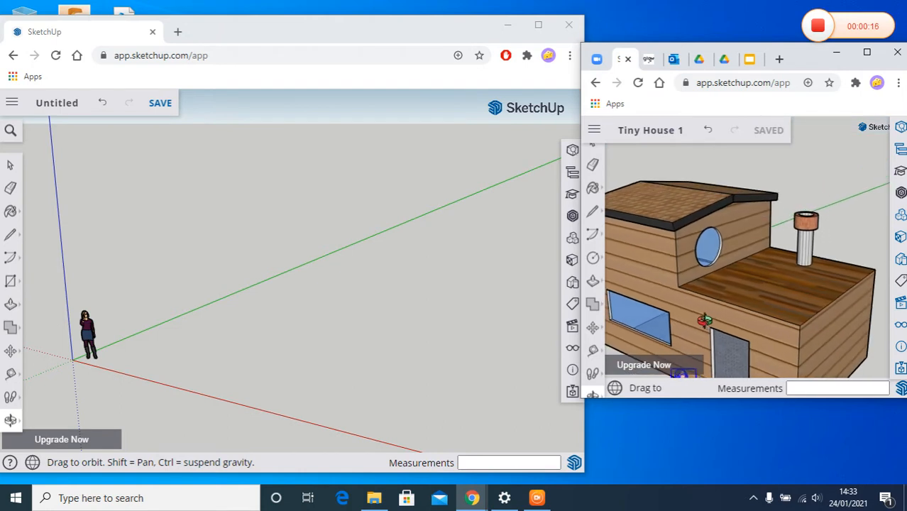
Step: Examine the finished Tiny House 1 reference model from the front, the rear and above
scroll(659, 301, down, 1)
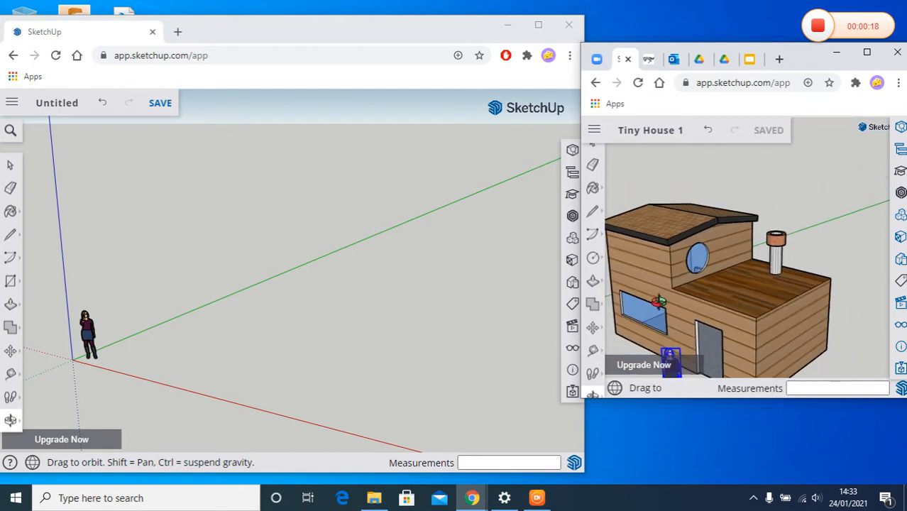
click(593, 396)
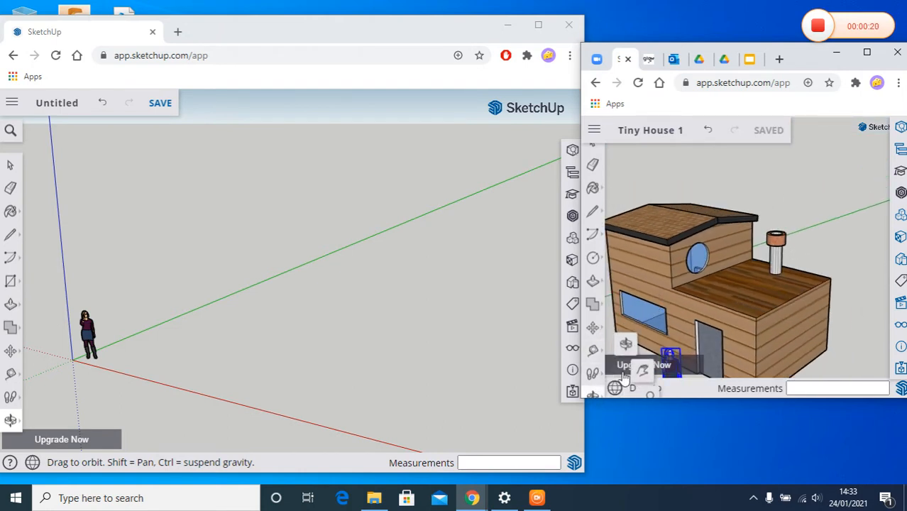
shift+drag(668, 303, 702, 265)
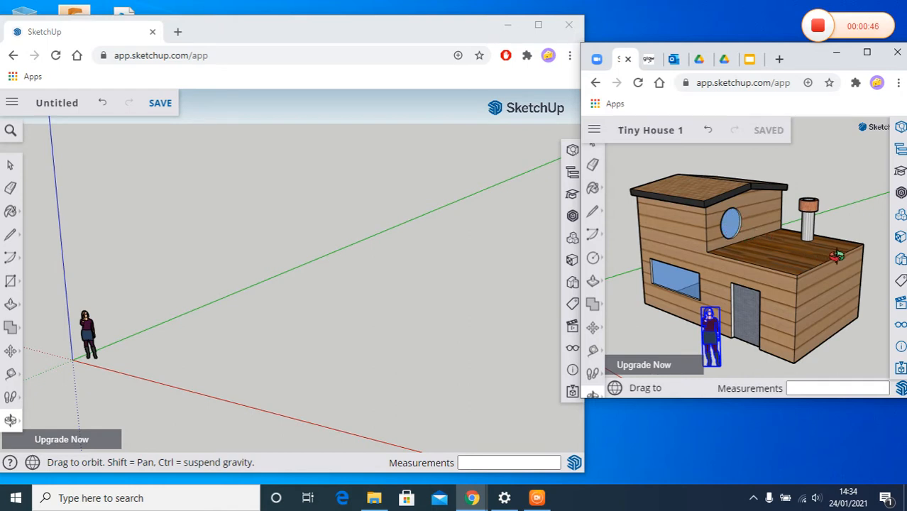
drag(834, 254, 698, 273)
mouse_move(823, 277)
mouse_down()
mouse_move(694, 266)
mouse_move(725, 297)
mouse_up()
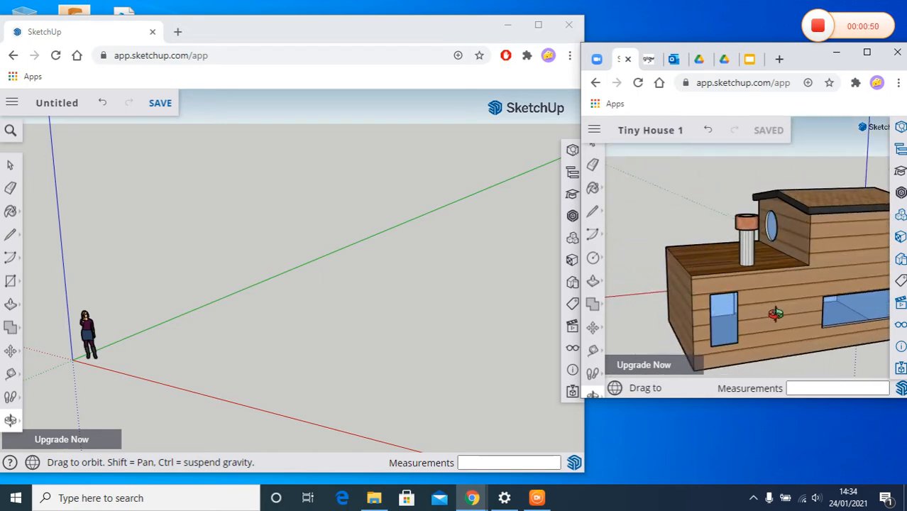
drag(773, 313, 674, 259)
mouse_move(759, 304)
mouse_down()
mouse_move(719, 302)
mouse_move(847, 297)
mouse_move(703, 301)
mouse_move(751, 308)
mouse_up()
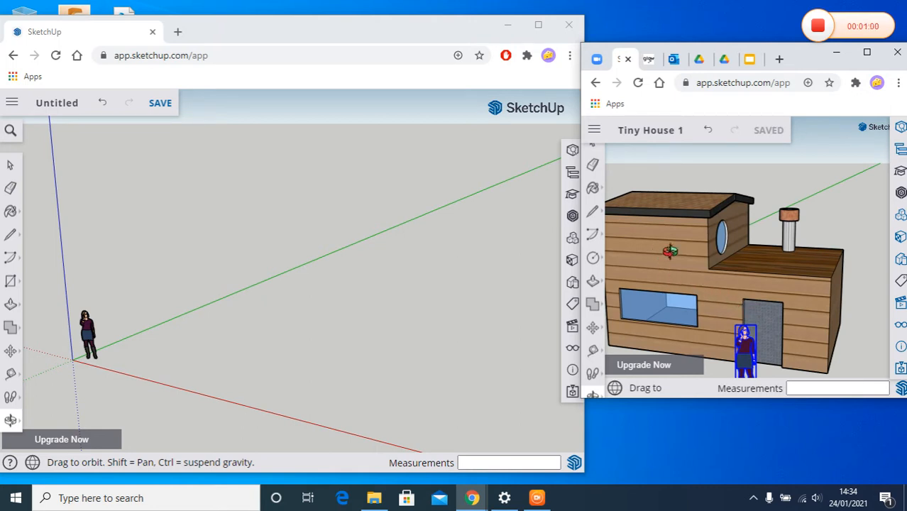
drag(699, 197, 657, 225)
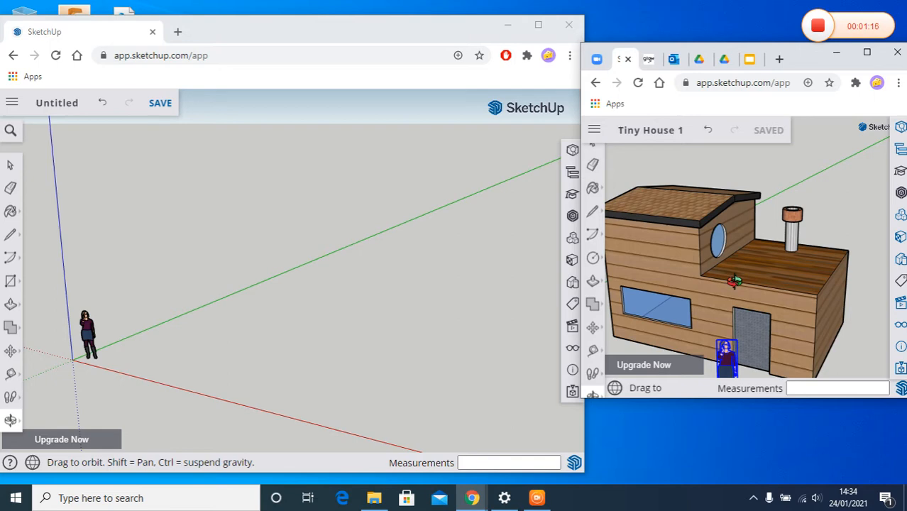
drag(775, 285, 747, 296)
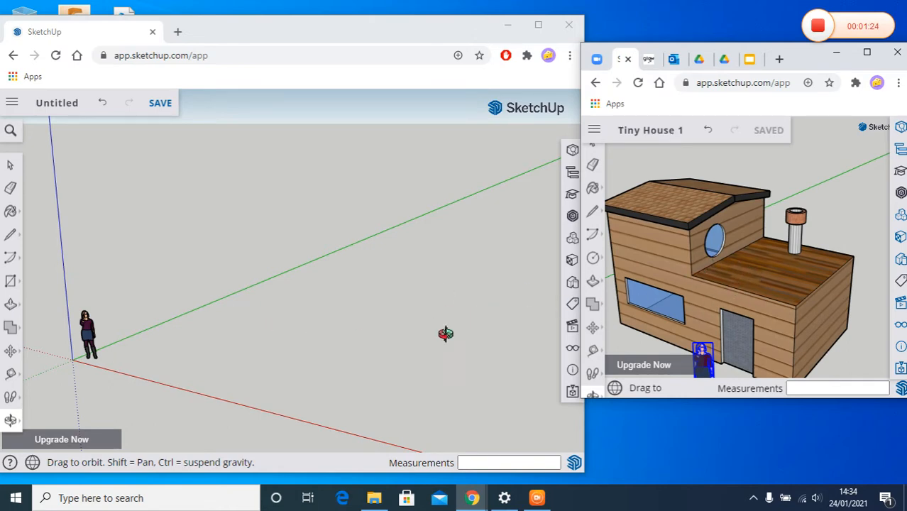
Step: In the untitled model, draw a ground rectangle about 18' 3" by 10' 9" beside the figure and pull it up about 6' 7"
click(10, 281)
click(149, 343)
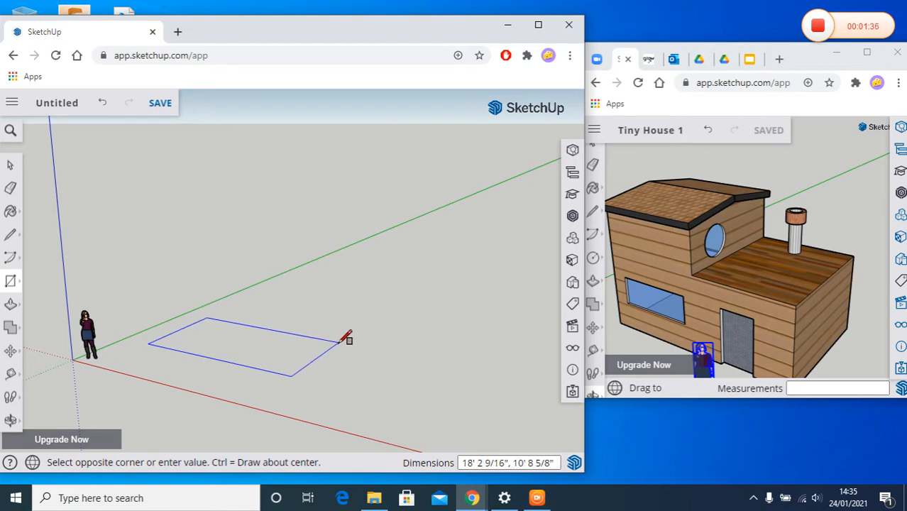
click(340, 343)
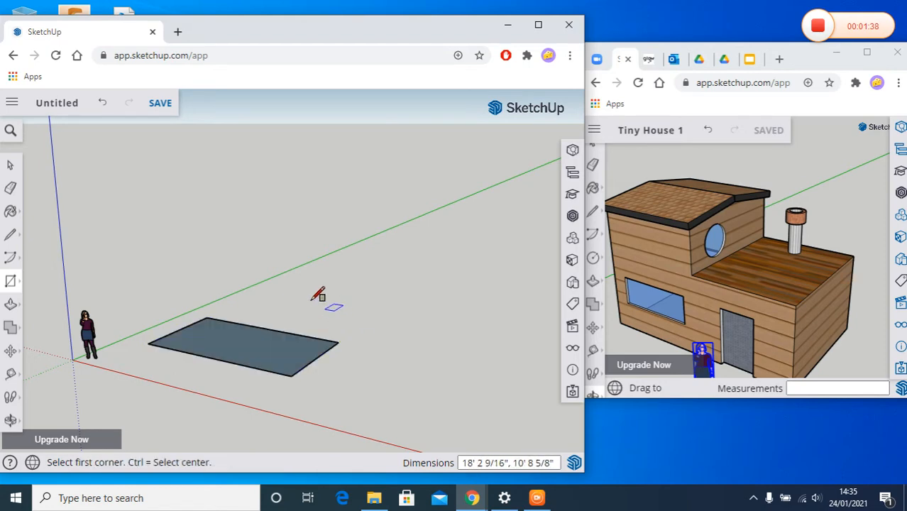
click(11, 304)
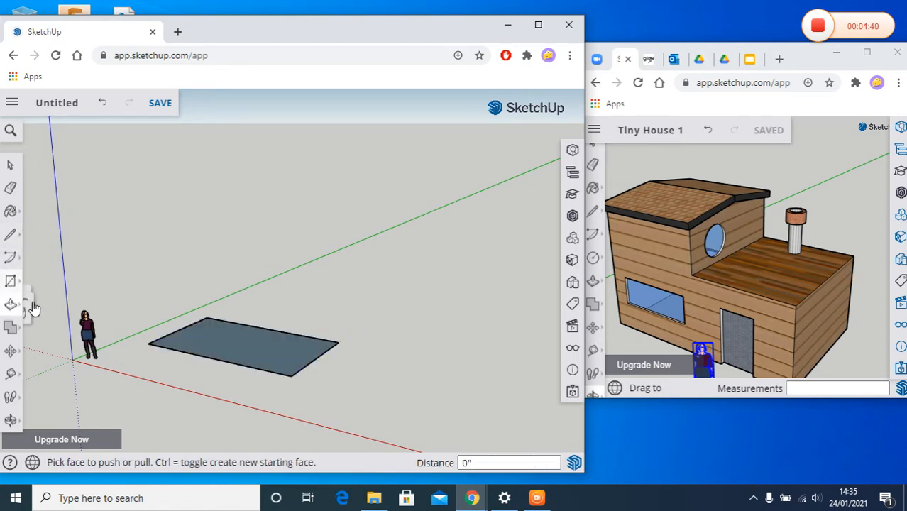
drag(253, 341, 257, 285)
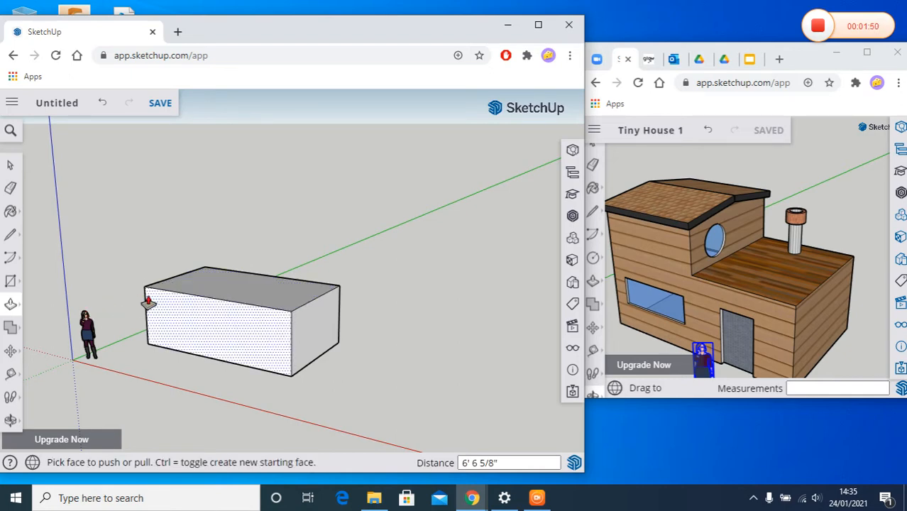
Step: Split the box's top face with a line between the midpoints of its long edges and pull the half nearer the figure up about 5' 11 1/2"
click(11, 236)
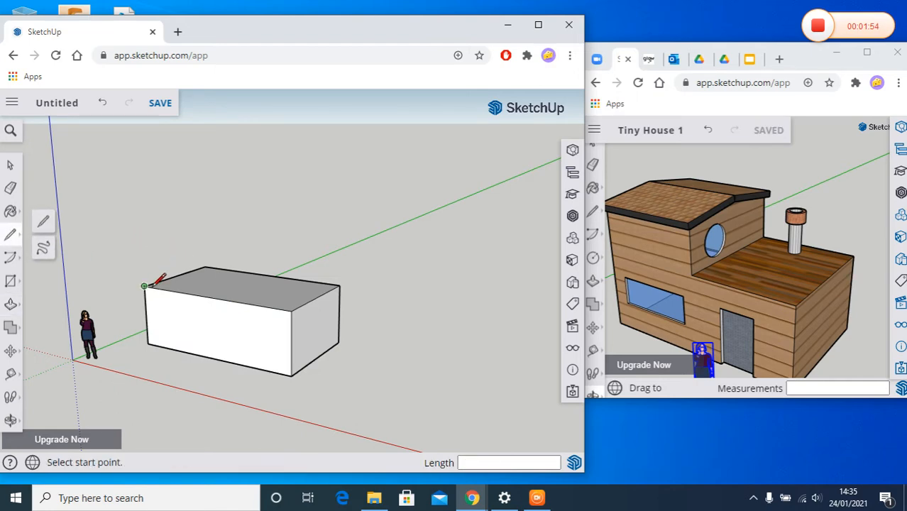
click(211, 297)
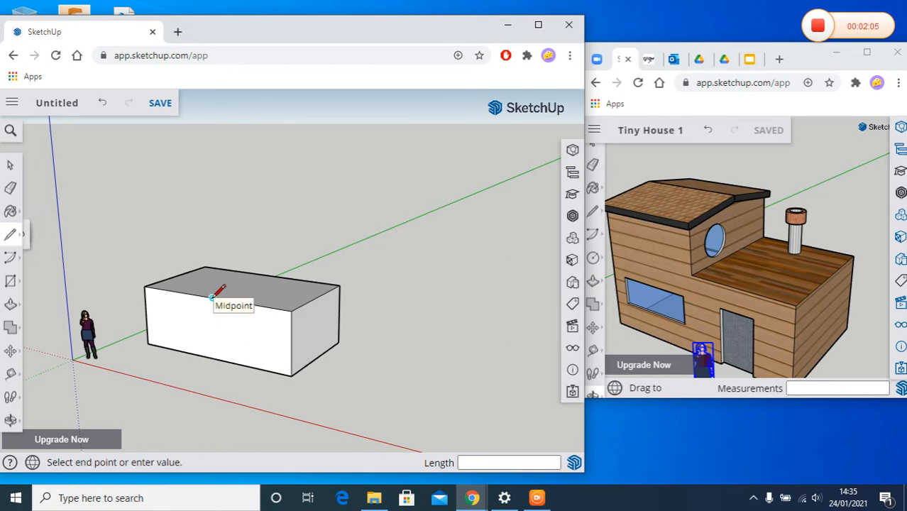
click(268, 275)
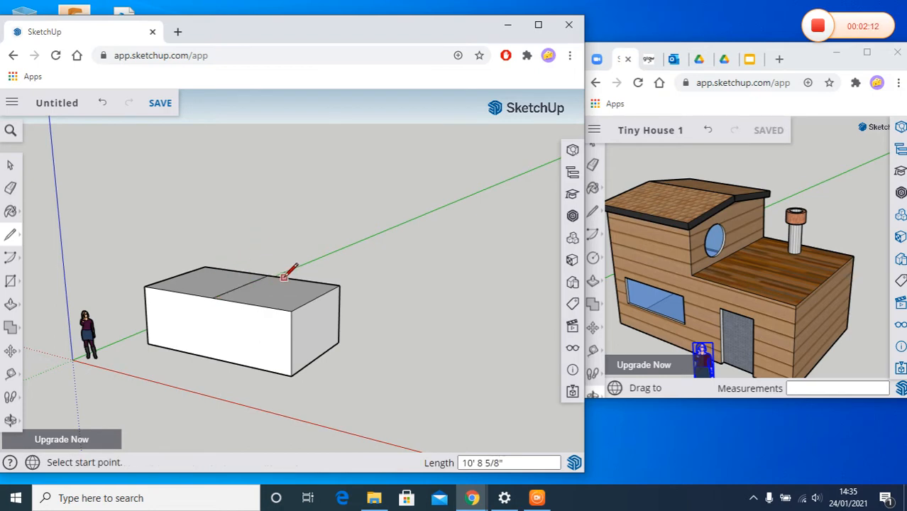
click(10, 305)
drag(206, 277, 204, 230)
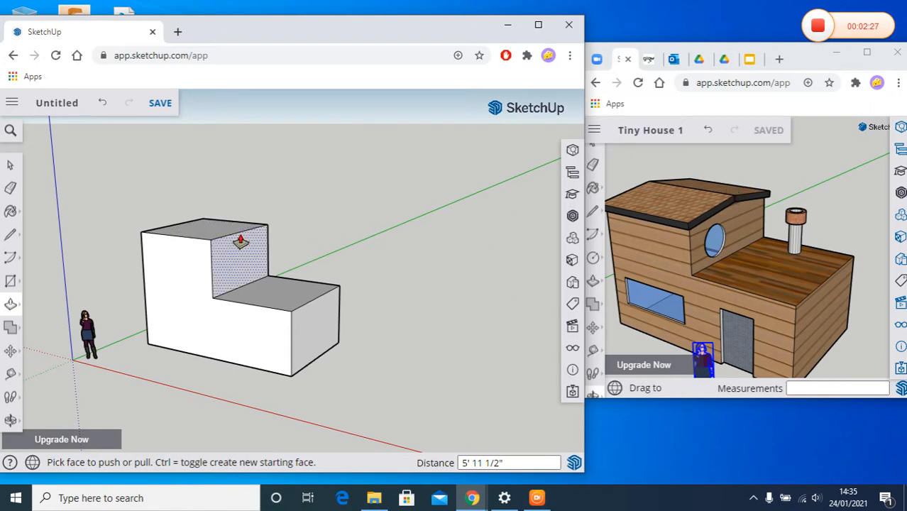
Step: Draw two sloping gable lines on the upper block's inner wall, from the top edge's midpoint down to each vertical edge
click(10, 237)
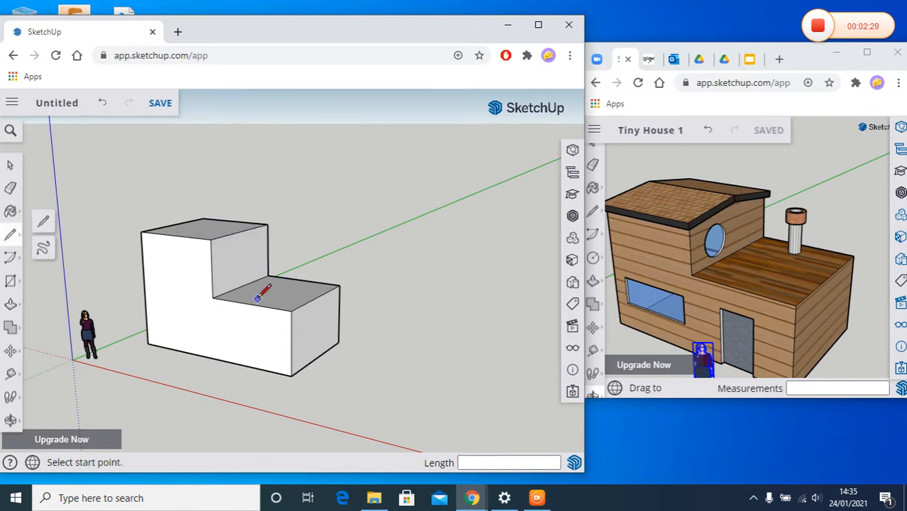
click(241, 230)
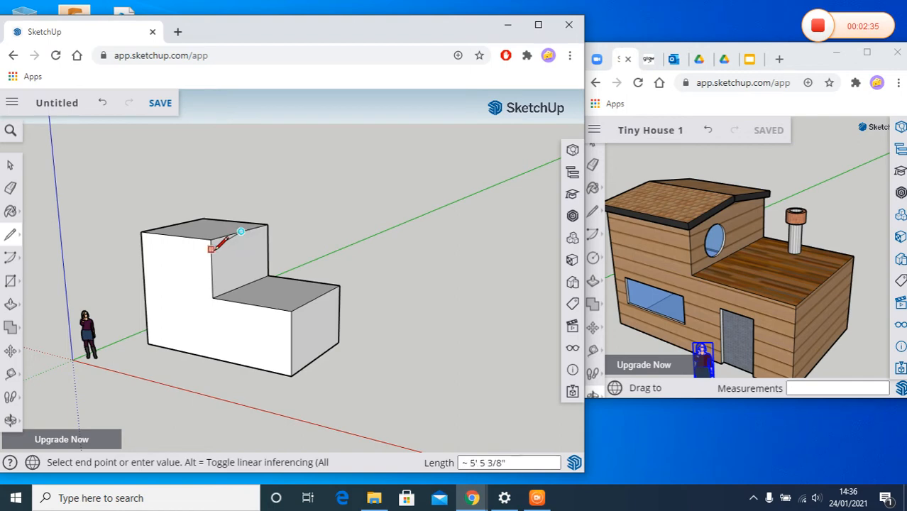
click(211, 248)
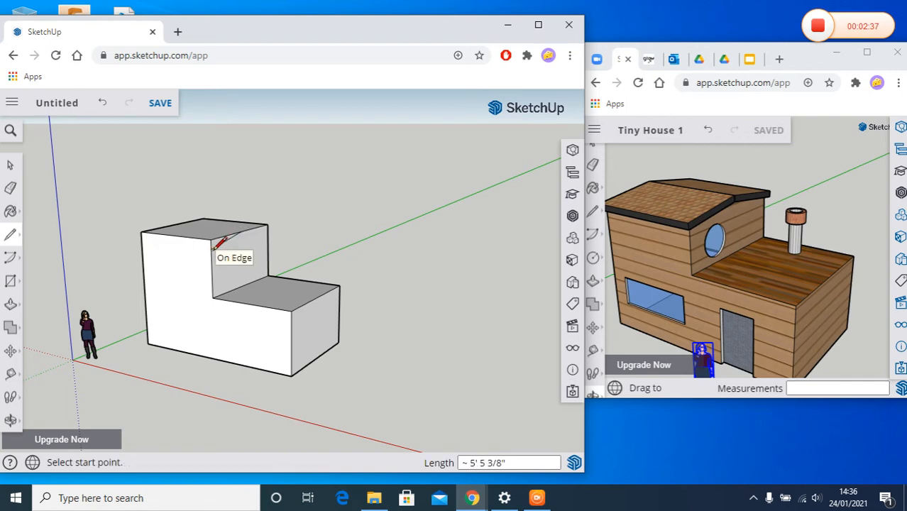
click(266, 232)
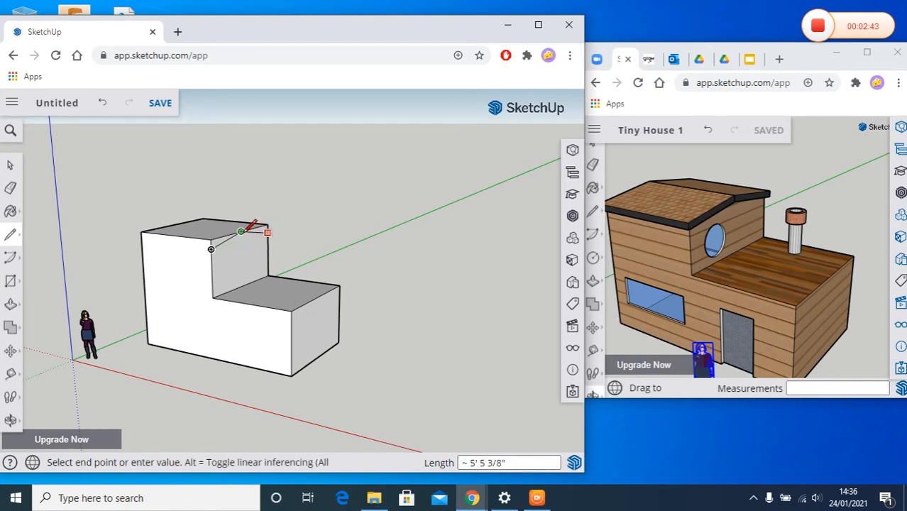
click(248, 227)
Step: Push both triangular corners above the gable lines back about 9' 1 5/16" through the upper block to form a pitched roof
scroll(216, 217, down, 1)
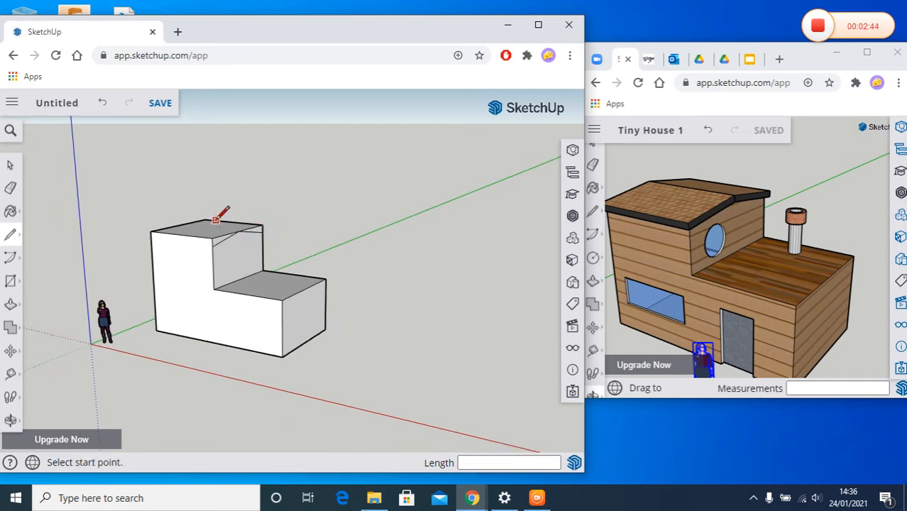
scroll(216, 218, up, 4)
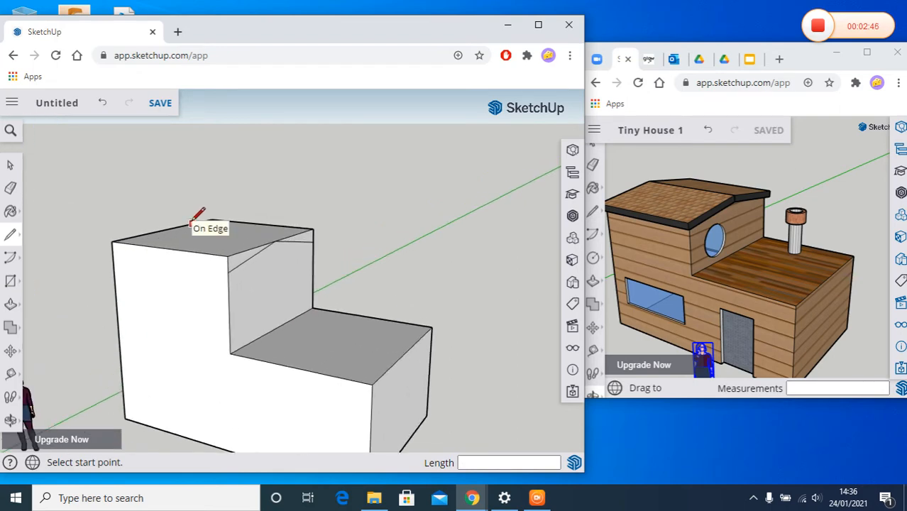
scroll(192, 223, up, 1)
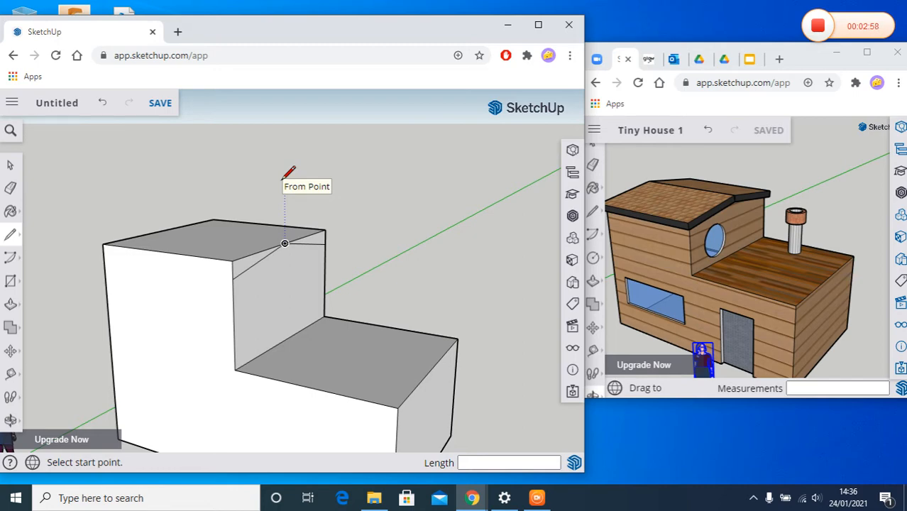
click(12, 305)
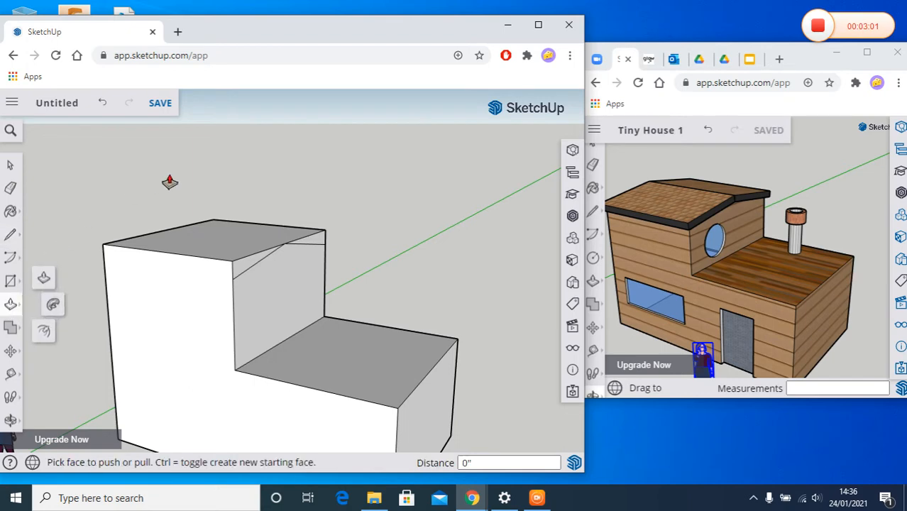
click(248, 264)
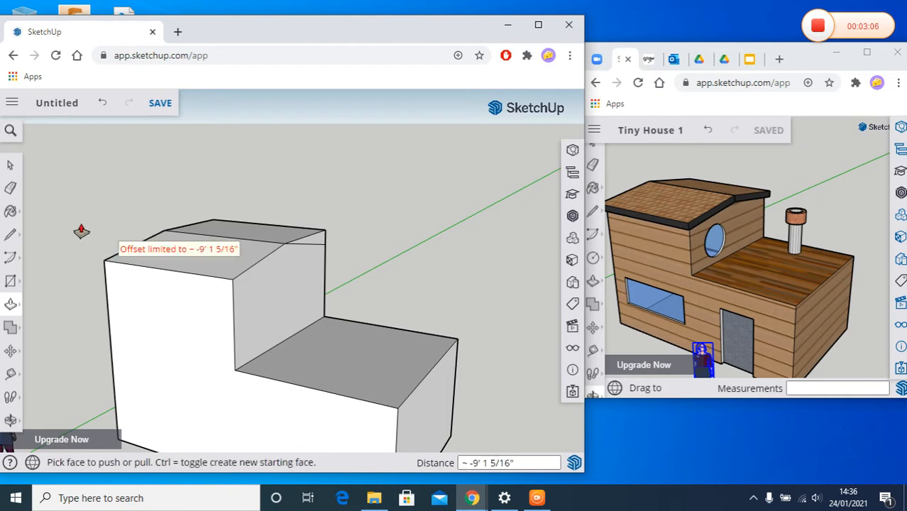
click(318, 239)
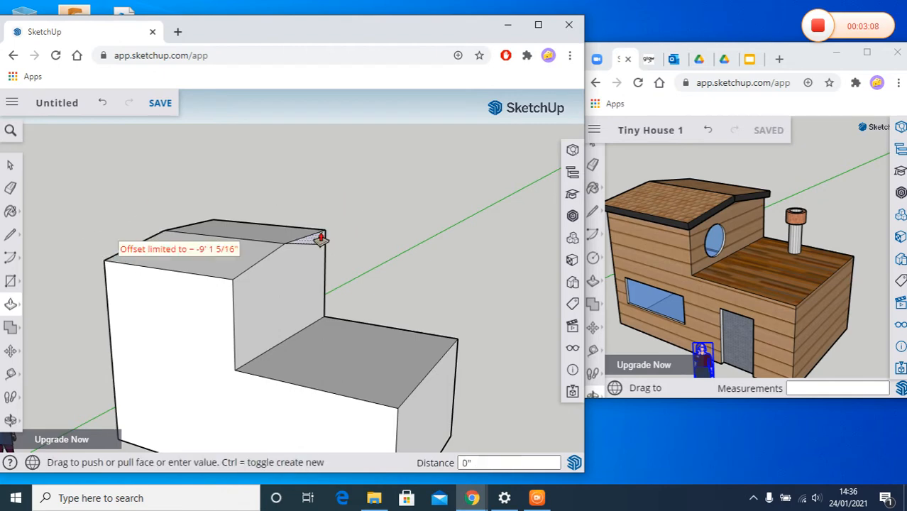
click(193, 223)
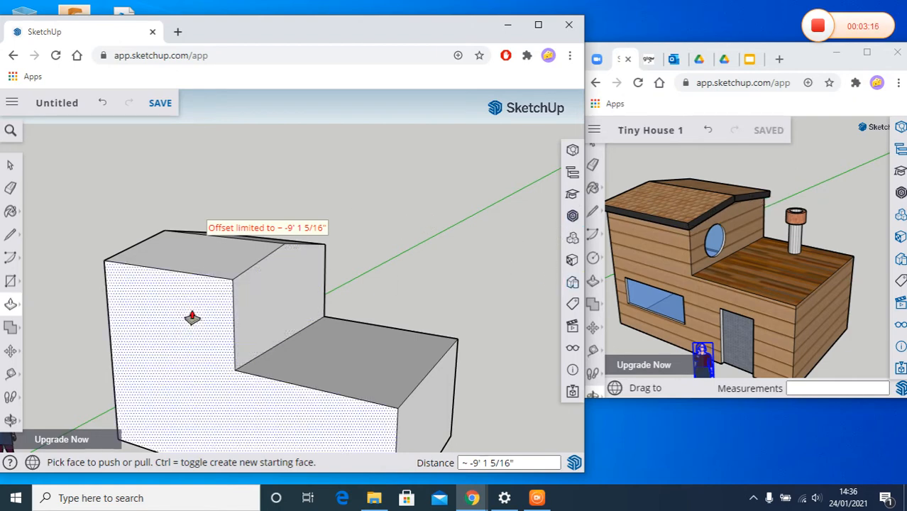
Step: Pull the front roof slope outward about 4 1/8" to thicken it
click(10, 421)
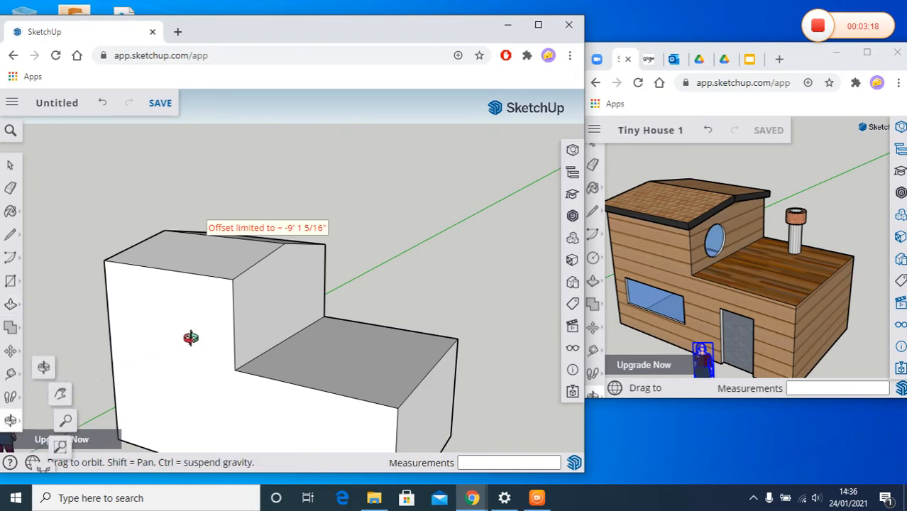
drag(193, 335, 183, 362)
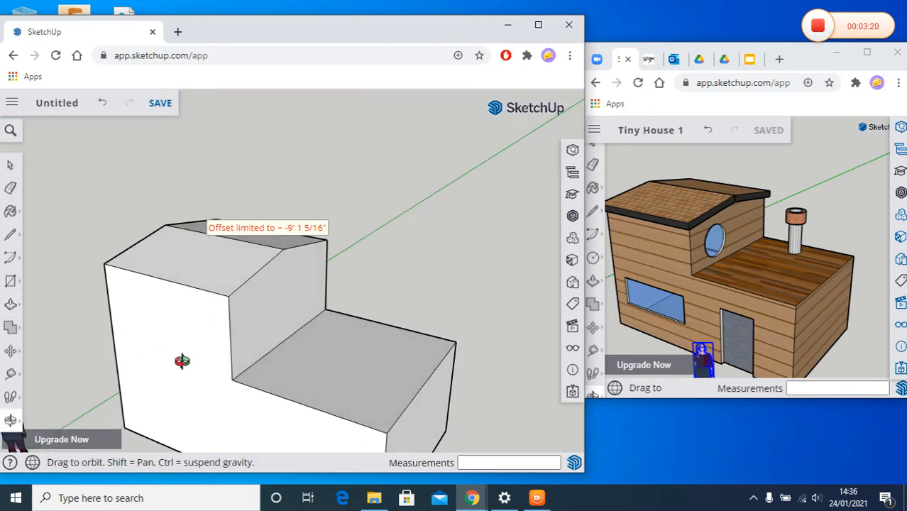
click(11, 306)
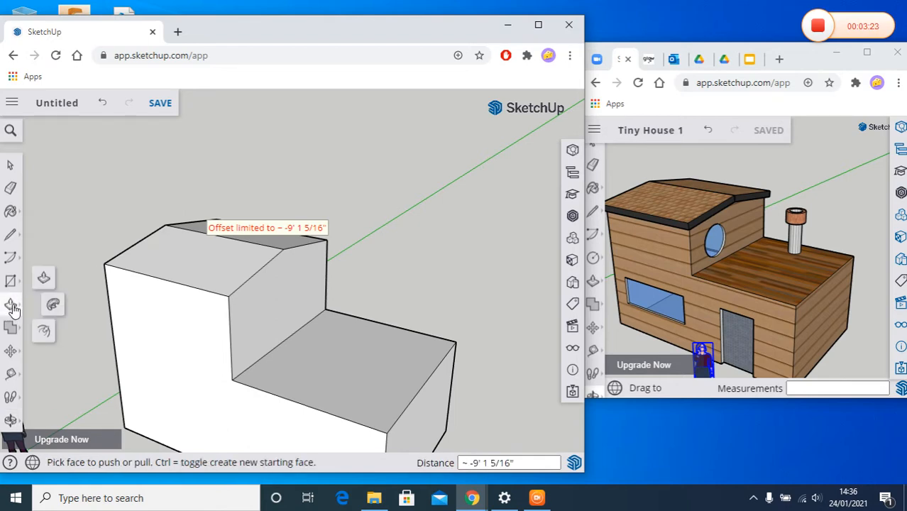
click(173, 258)
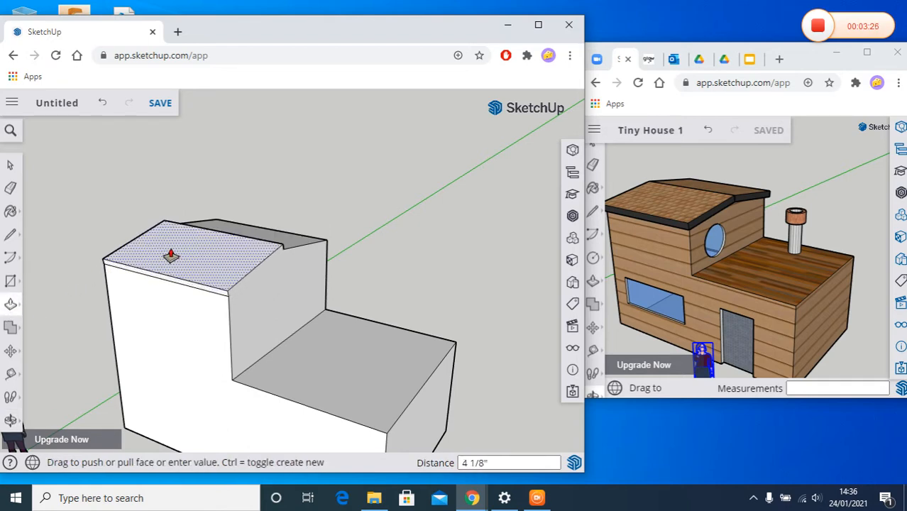
click(171, 255)
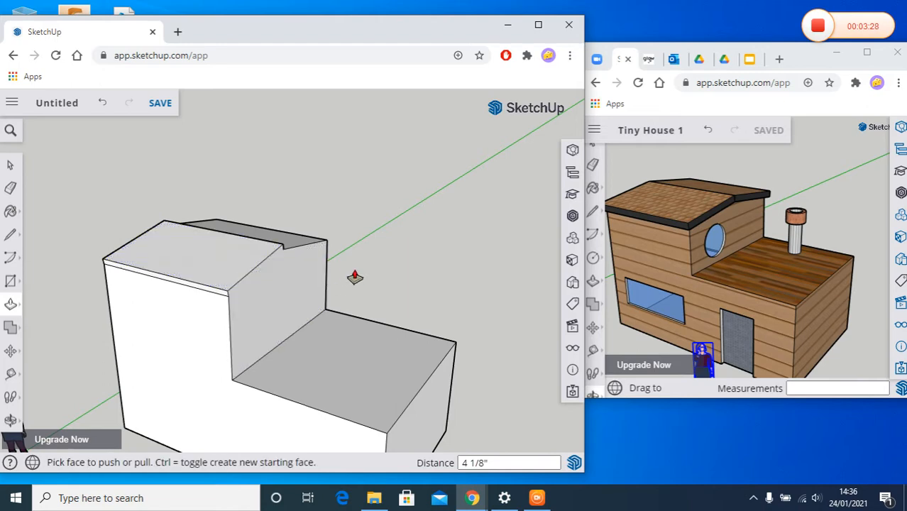
Step: Pull the rear roof slope outward about 4 1/16" to thicken it
scroll(300, 241, down, 2)
scroll(302, 239, up, 5)
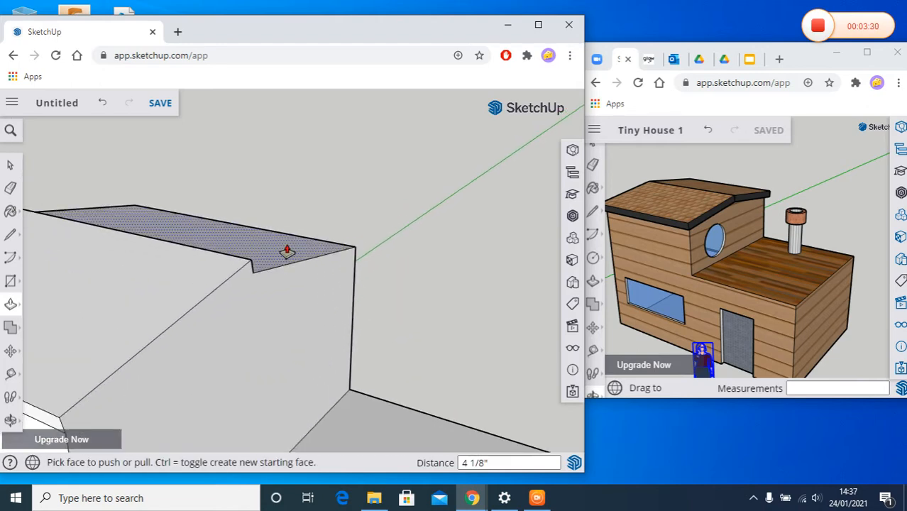
click(262, 277)
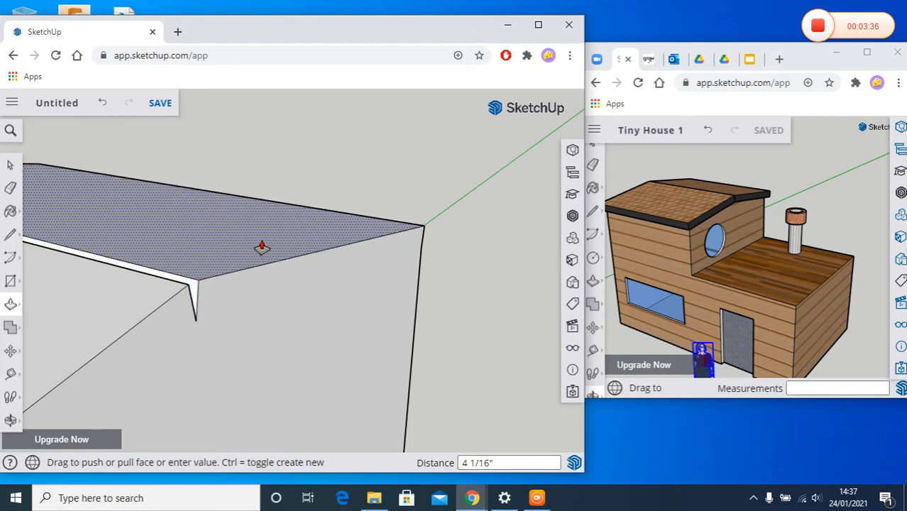
click(261, 246)
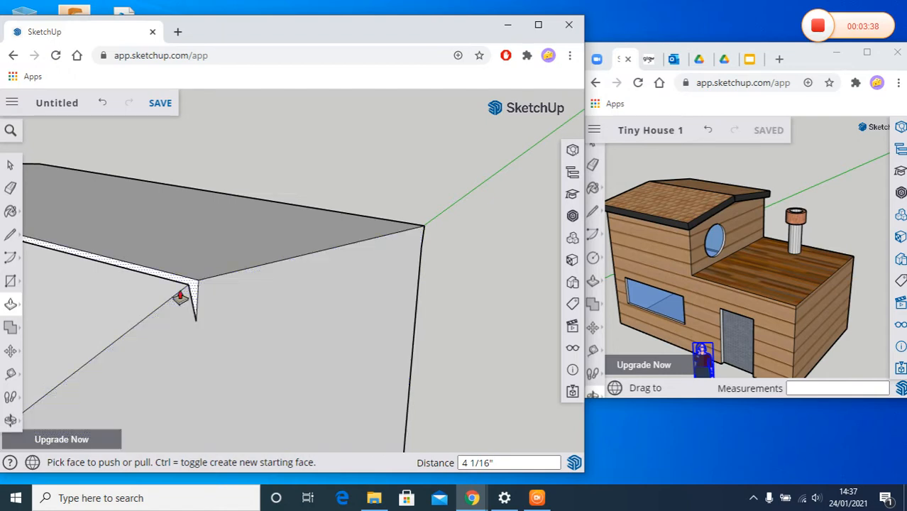
Step: Draw a line across the open ridge gap at the outer gable end, joining the top corners of the two thickened roof slopes
click(10, 237)
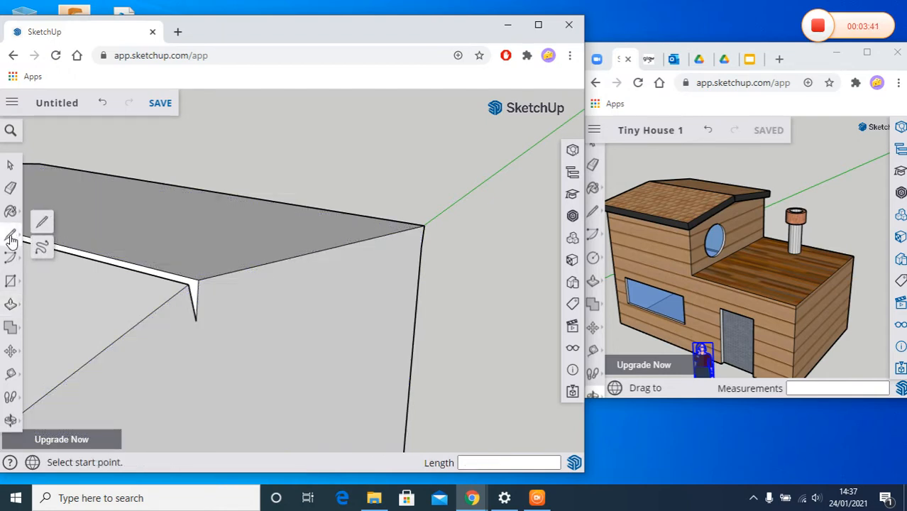
click(188, 283)
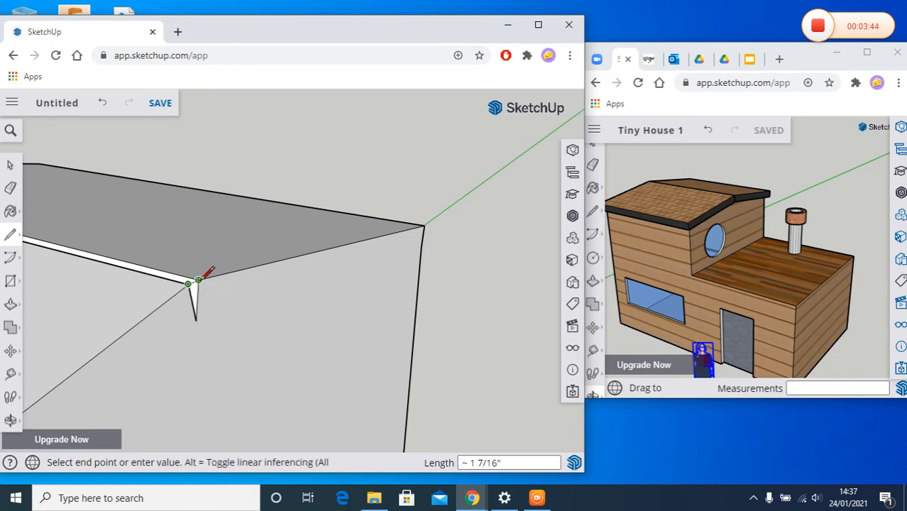
click(199, 279)
scroll(139, 304, up, 3)
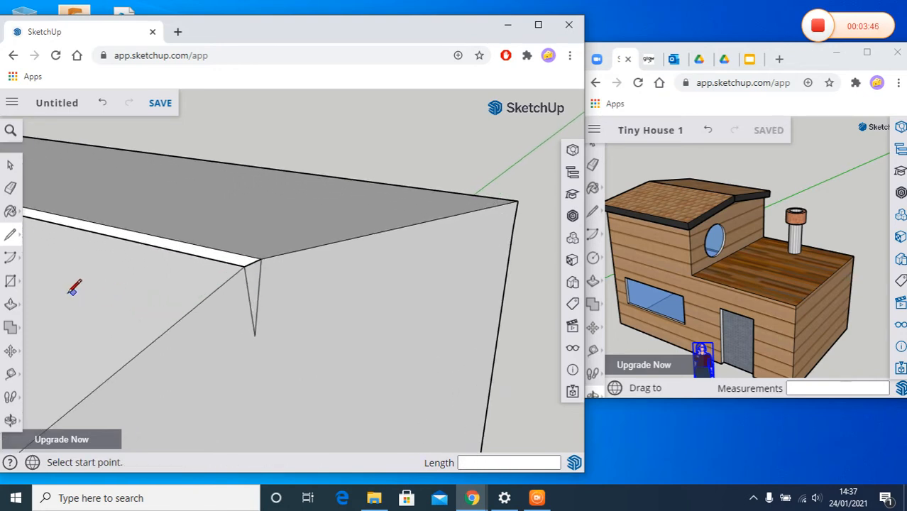
scroll(74, 292, up, 1)
scroll(162, 301, down, 4)
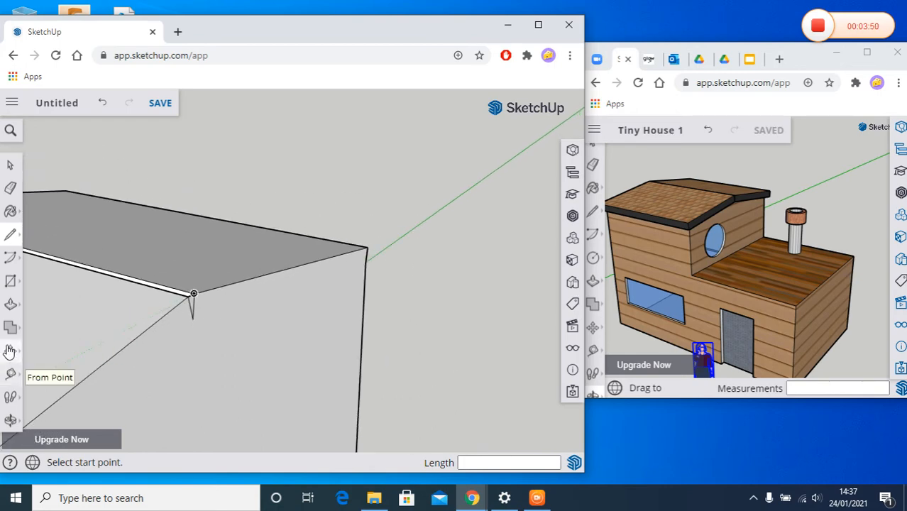
Step: Push the small ridge triangle about 9' 1 5/16" along the roof's length to fill the gap between the two slopes
click(12, 419)
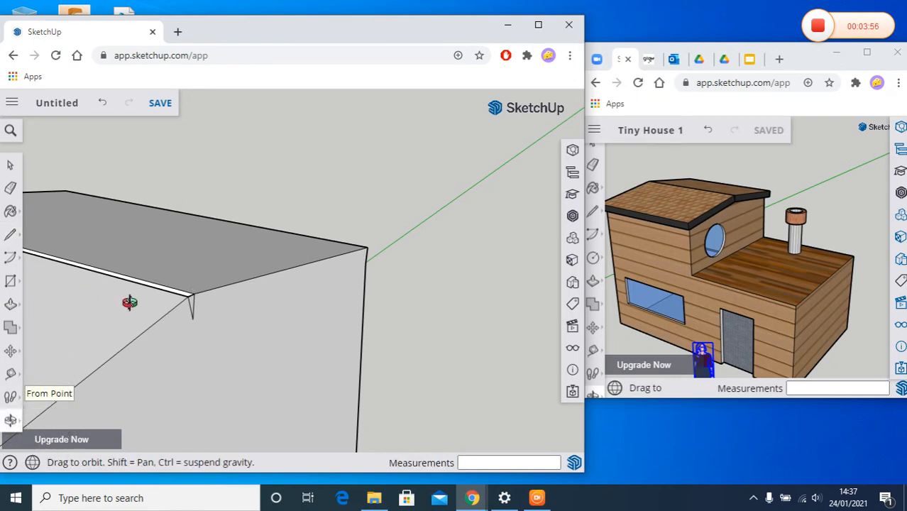
drag(128, 300, 375, 331)
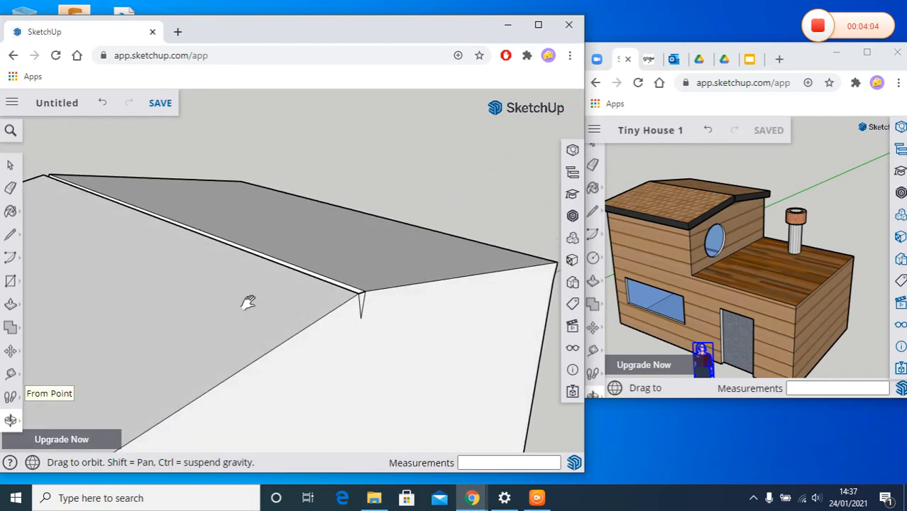
shift+drag(248, 303, 329, 325)
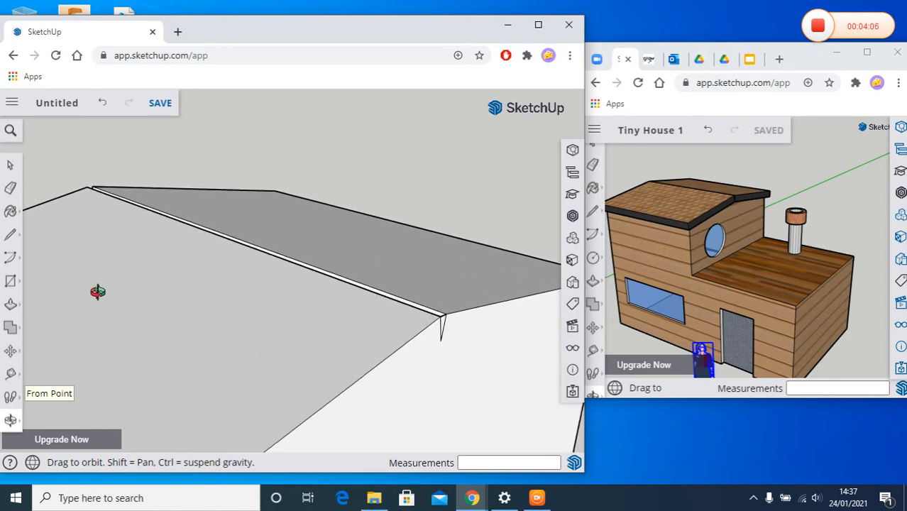
click(10, 304)
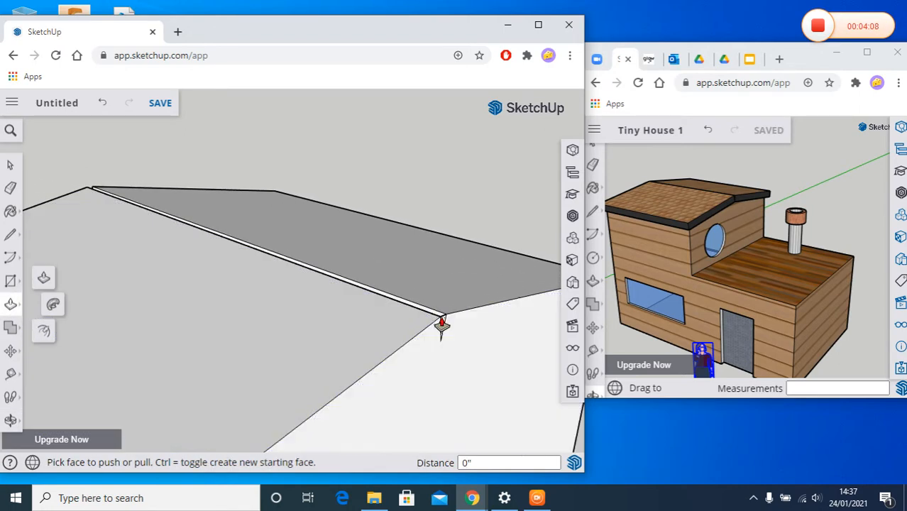
scroll(449, 321, up, 3)
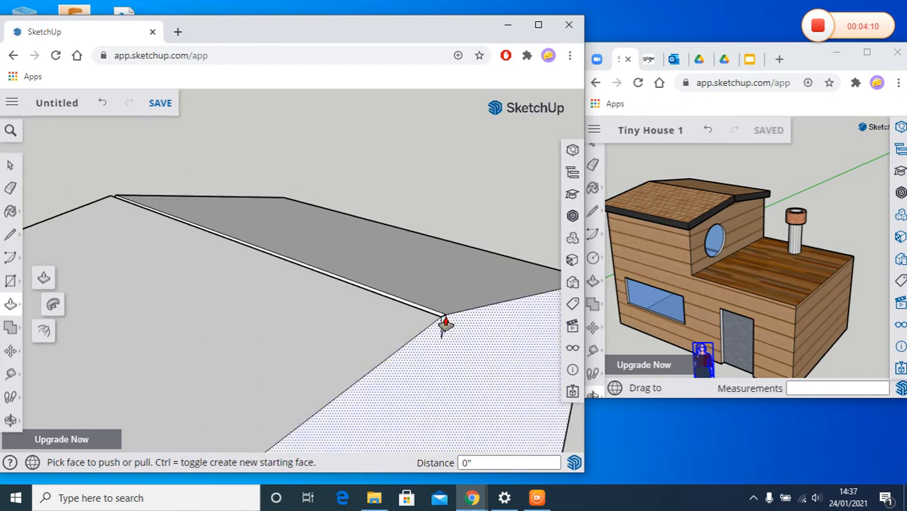
click(443, 328)
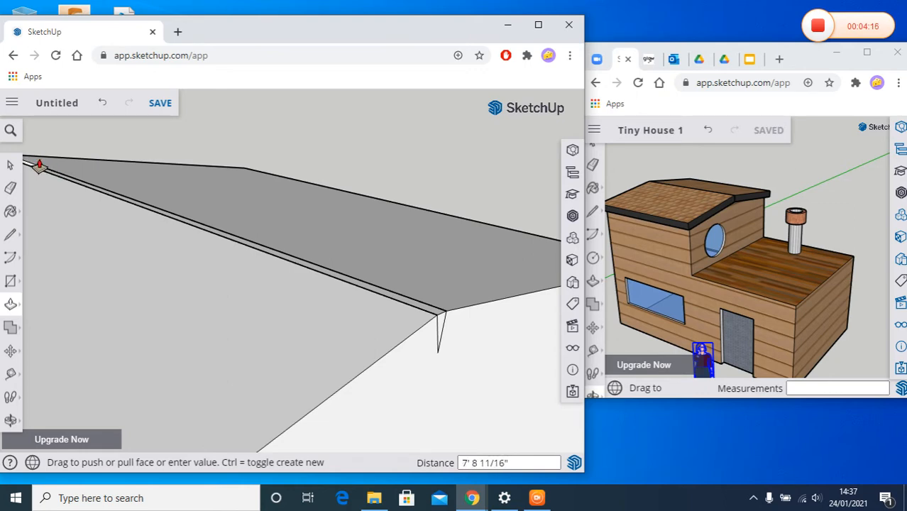
click(41, 166)
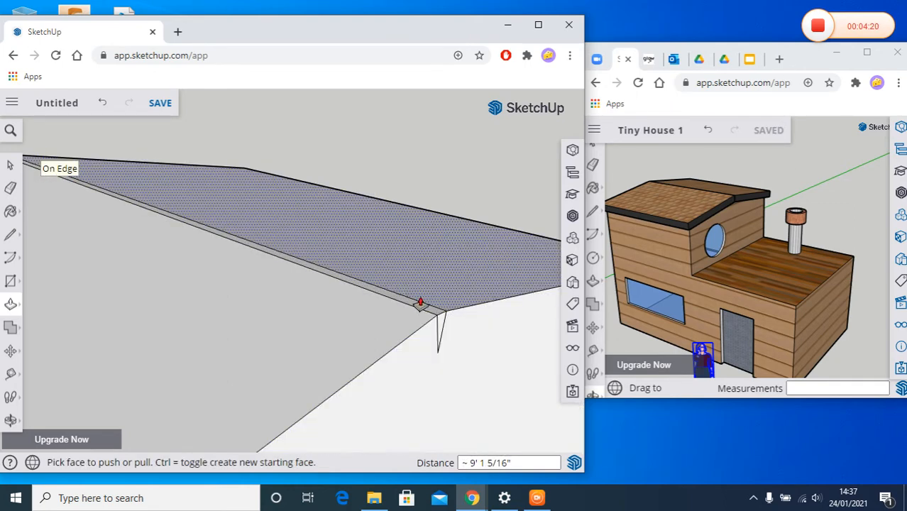
scroll(333, 341, down, 4)
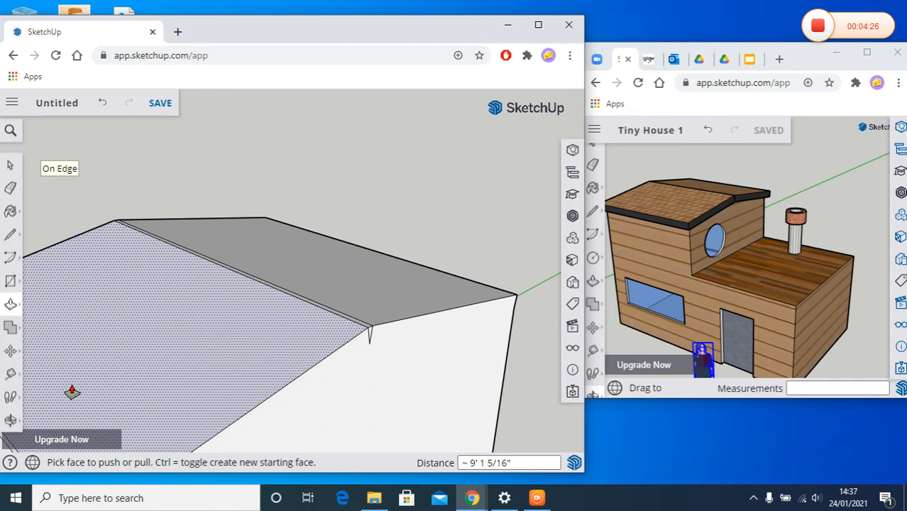
Step: Pull the narrow roof edge along the front eave outward to form an overhang
click(11, 419)
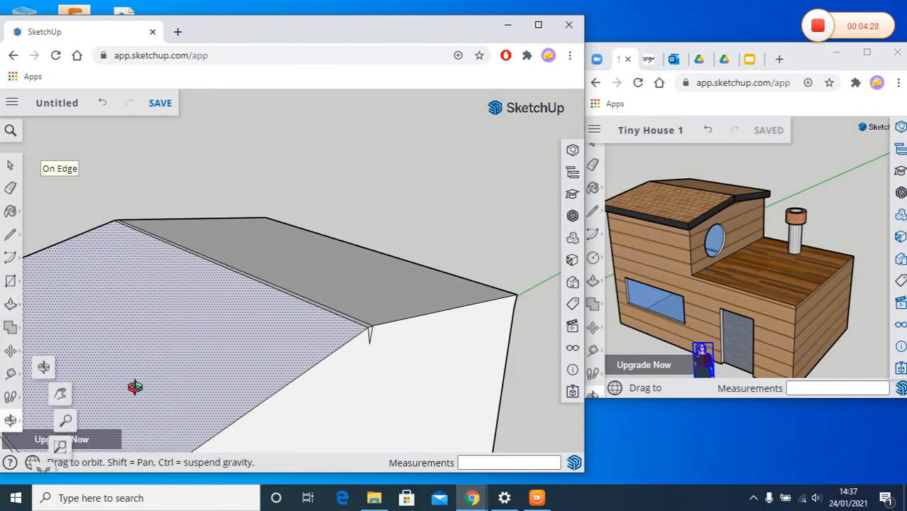
drag(134, 387, 390, 215)
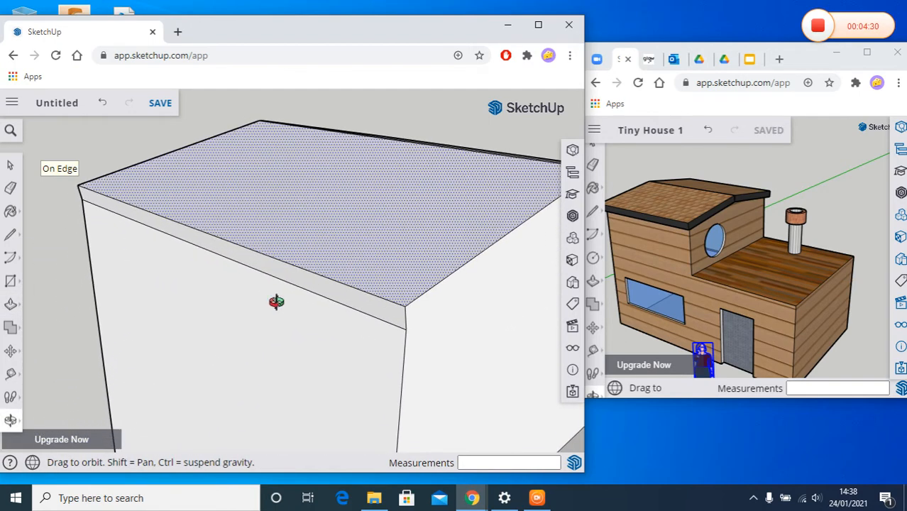
click(11, 304)
drag(265, 270, 265, 313)
Step: Pull the narrow roof edge along the rear eave outward about 4 3/16" to form an overhang
click(11, 419)
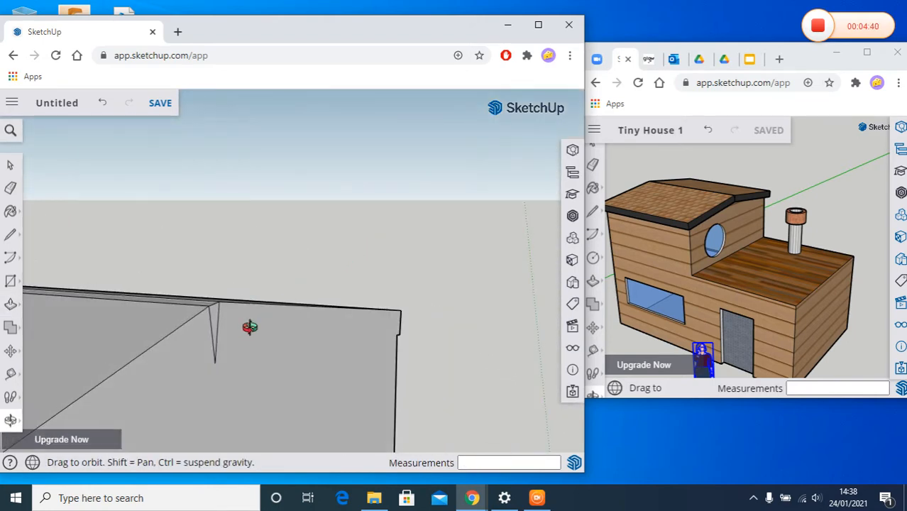
drag(156, 318, 382, 218)
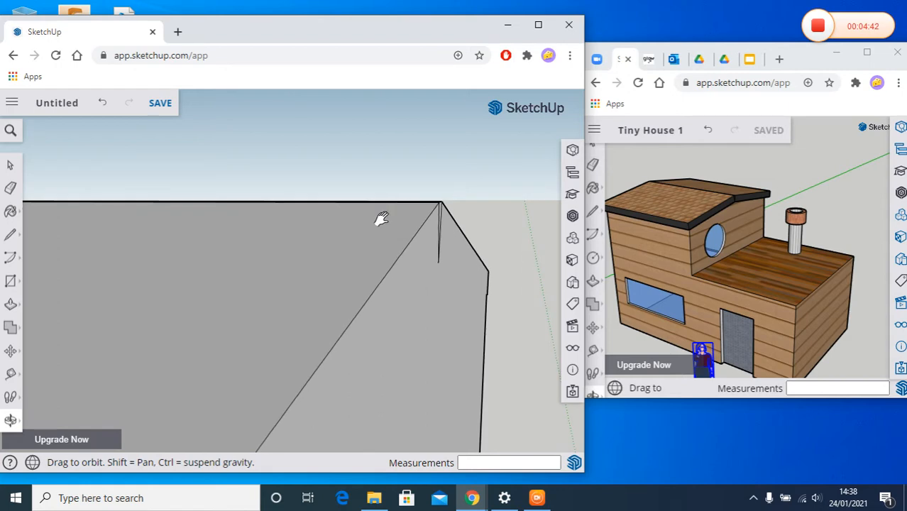
drag(326, 298, 253, 326)
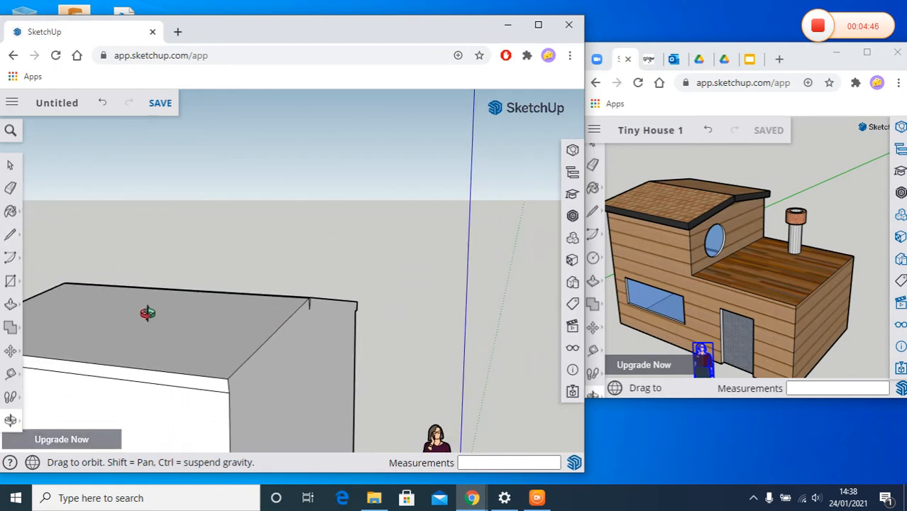
drag(154, 315, 283, 275)
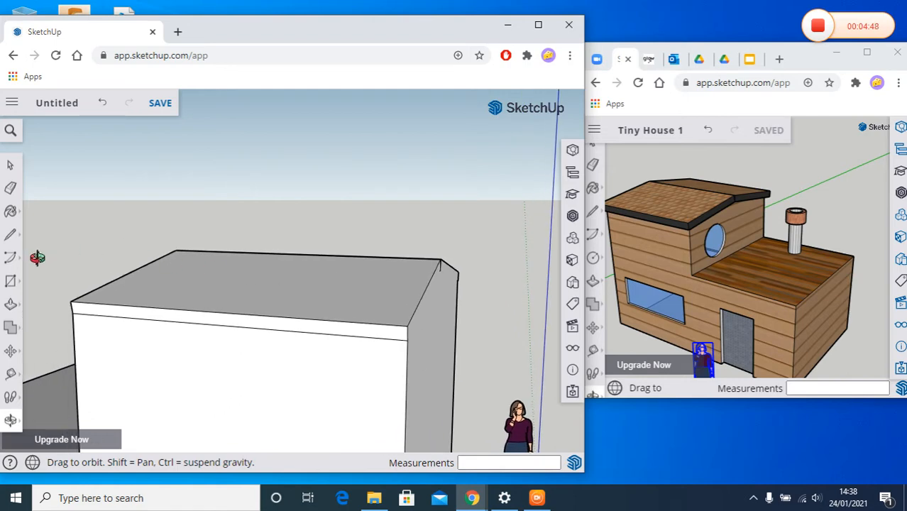
click(15, 304)
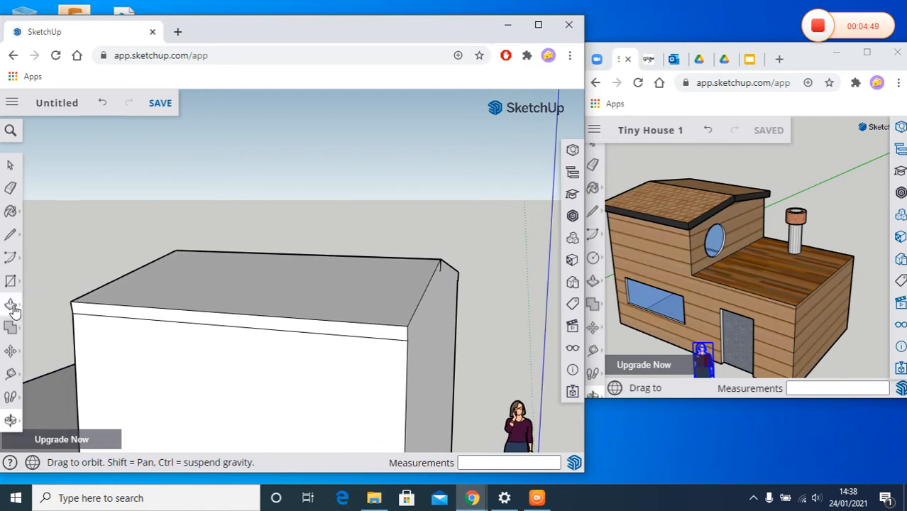
click(324, 328)
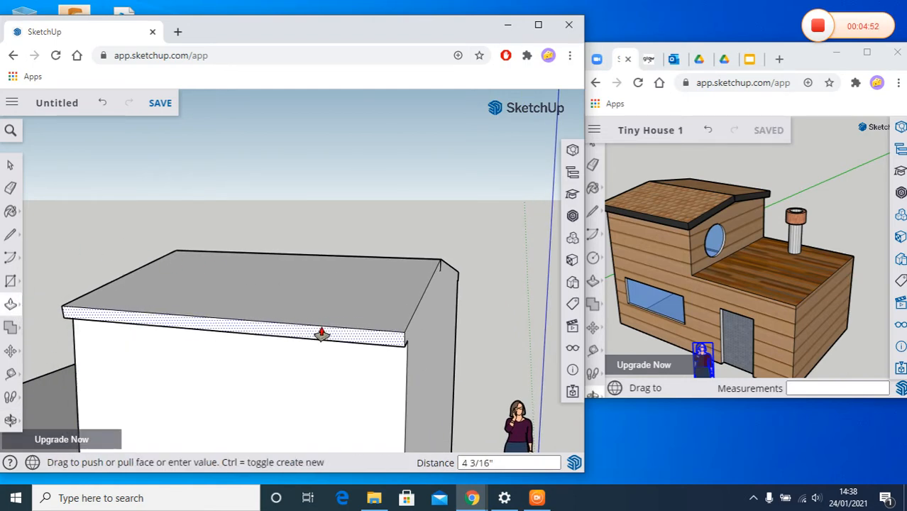
click(322, 333)
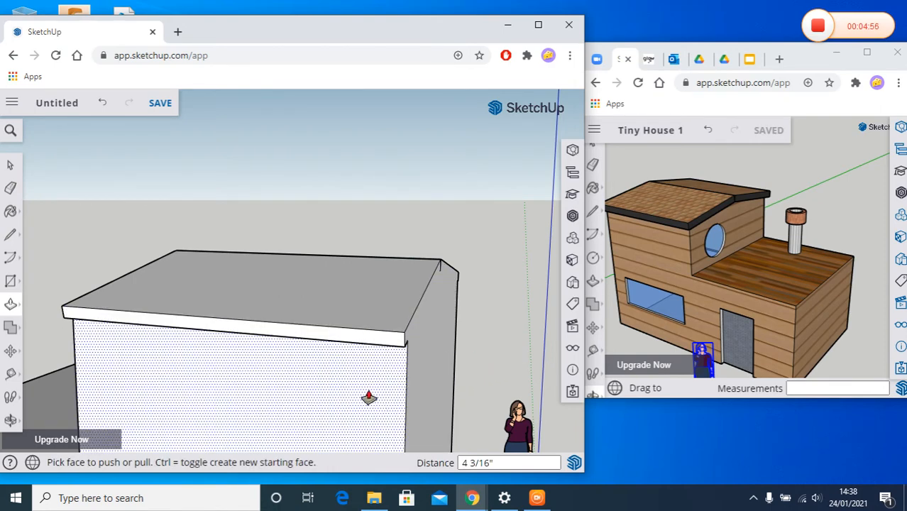
Step: Draw two sloping lines on the outer gable wall, from each eave corner to the base of the ridge triangle, separating roof from wall
click(10, 419)
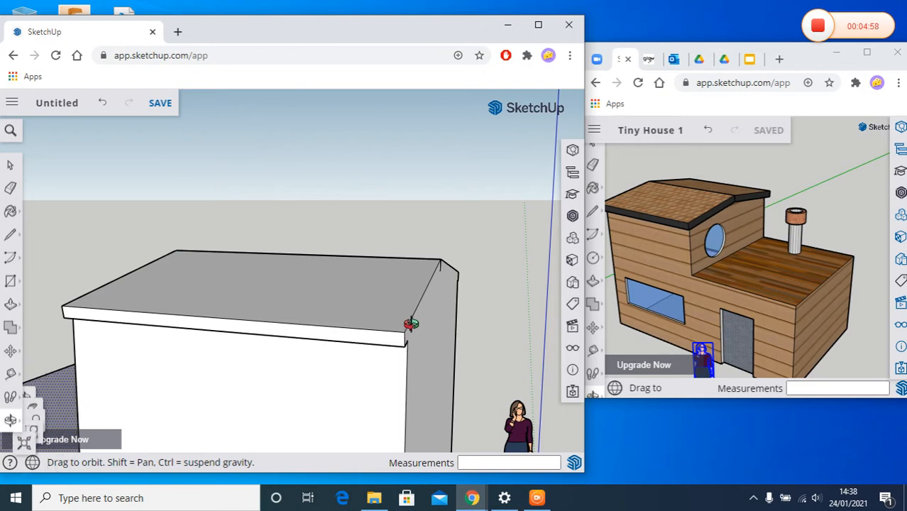
drag(411, 324, 266, 322)
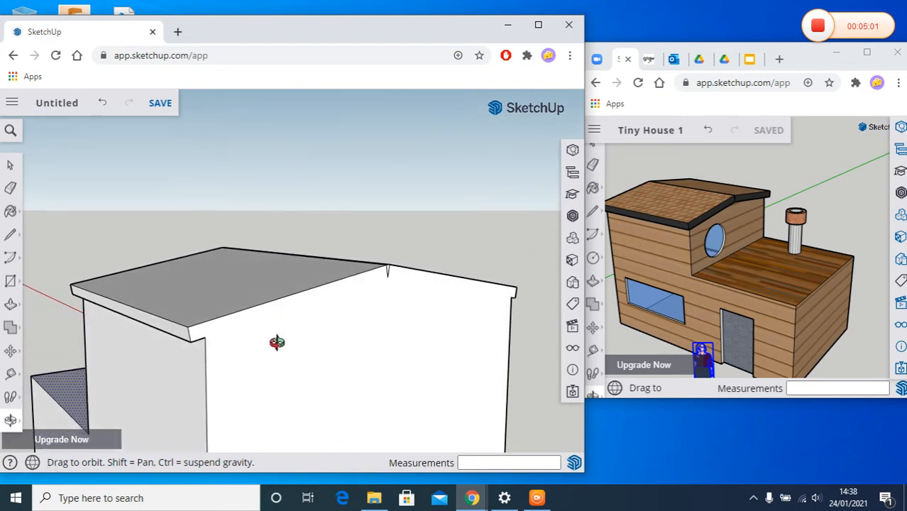
click(10, 235)
click(204, 337)
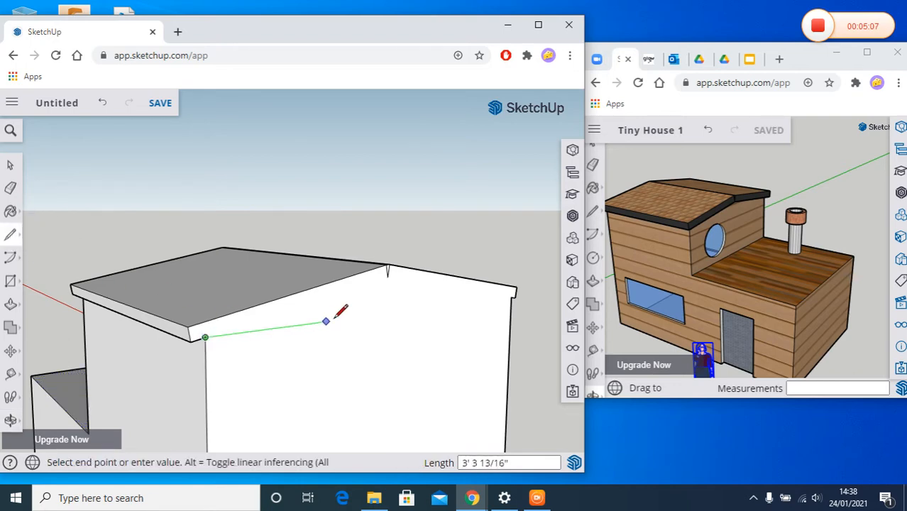
click(388, 268)
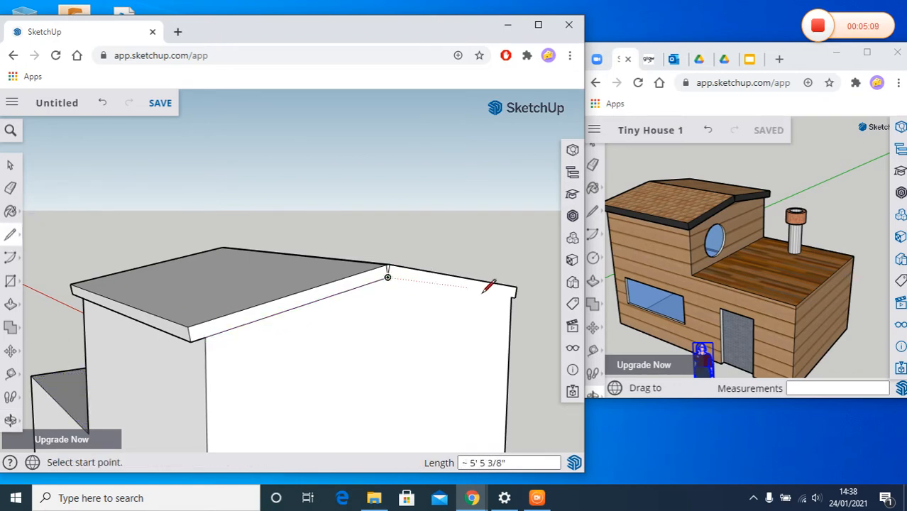
click(512, 295)
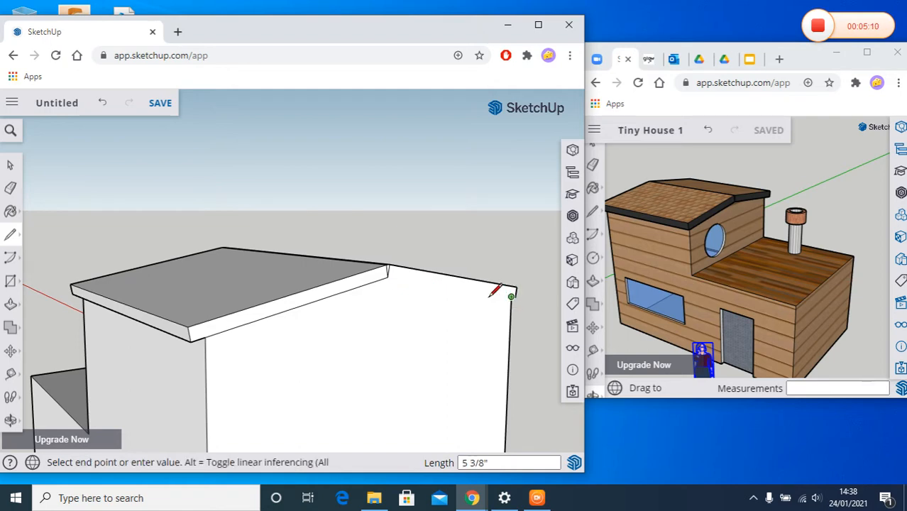
click(387, 277)
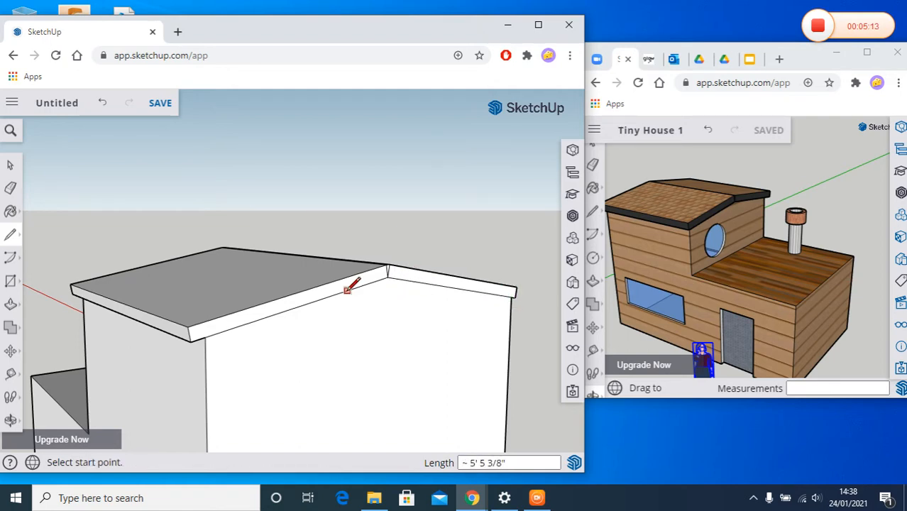
Step: Pull the rear slope's roof band on the outer gable end outward about 1 7/16"
scroll(347, 290, up, 5)
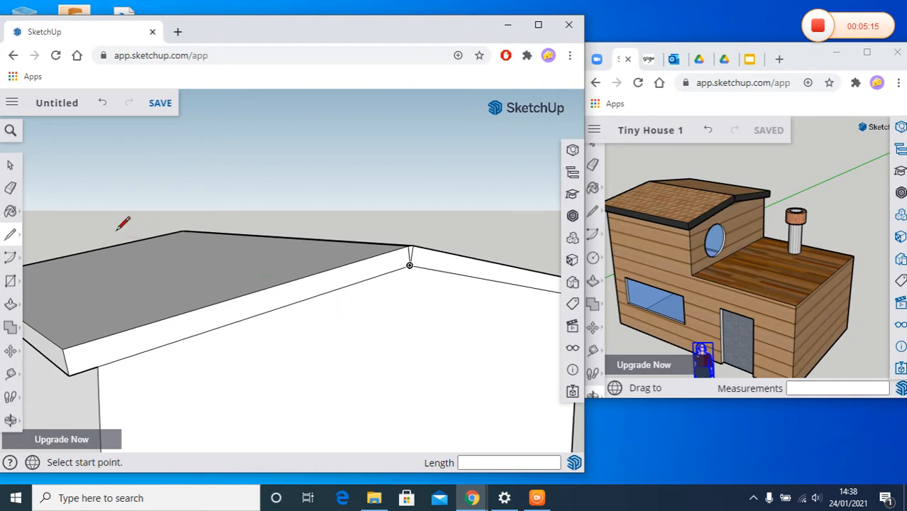
click(11, 304)
click(262, 303)
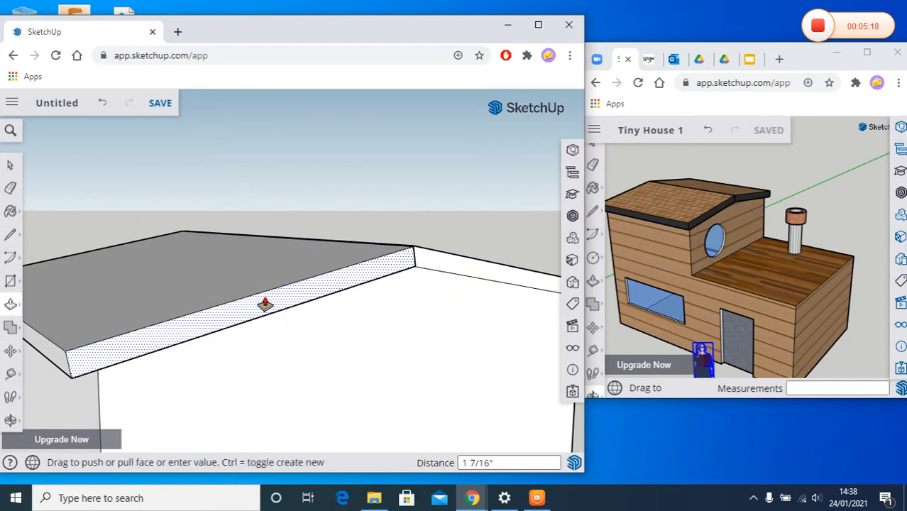
click(264, 306)
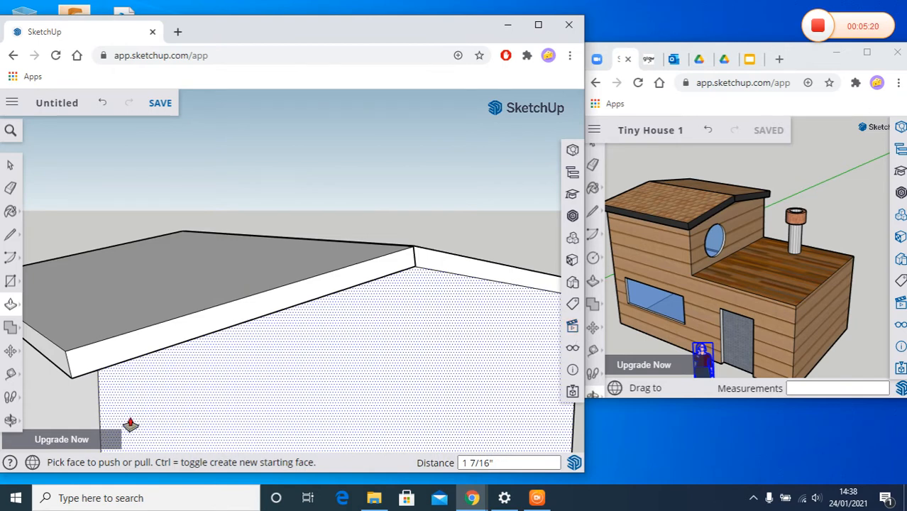
Step: Pull the small ridge triangle at the outer gable end outward 1 7/16" to meet the rear slope's roof band
click(11, 420)
drag(415, 330, 157, 409)
scroll(172, 355, down, 2)
scroll(173, 355, up, 6)
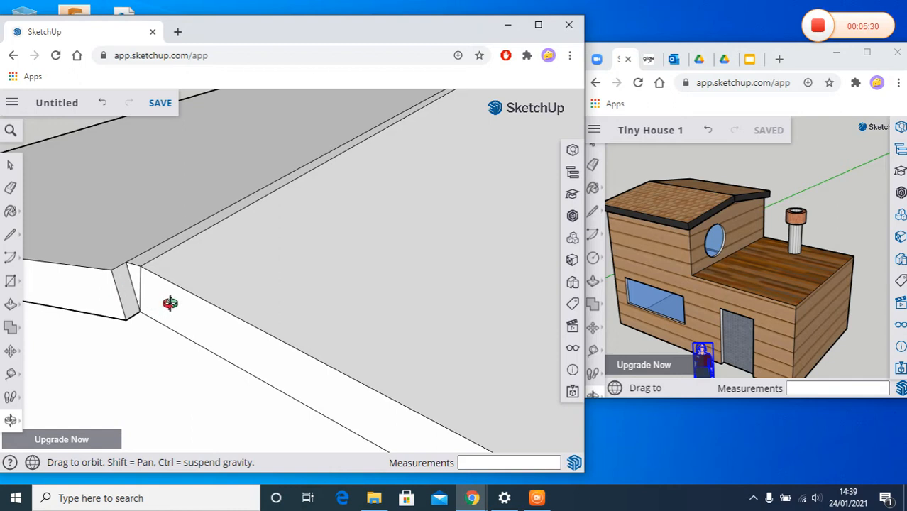
click(11, 303)
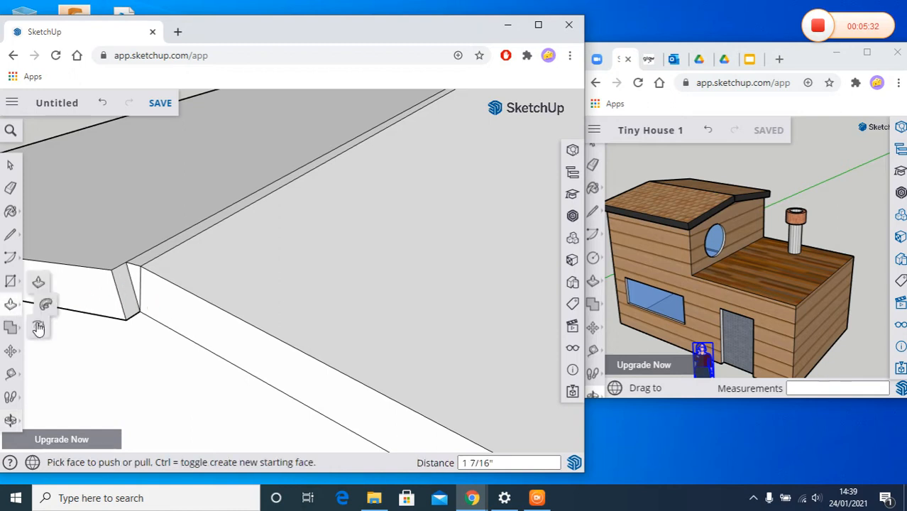
click(136, 287)
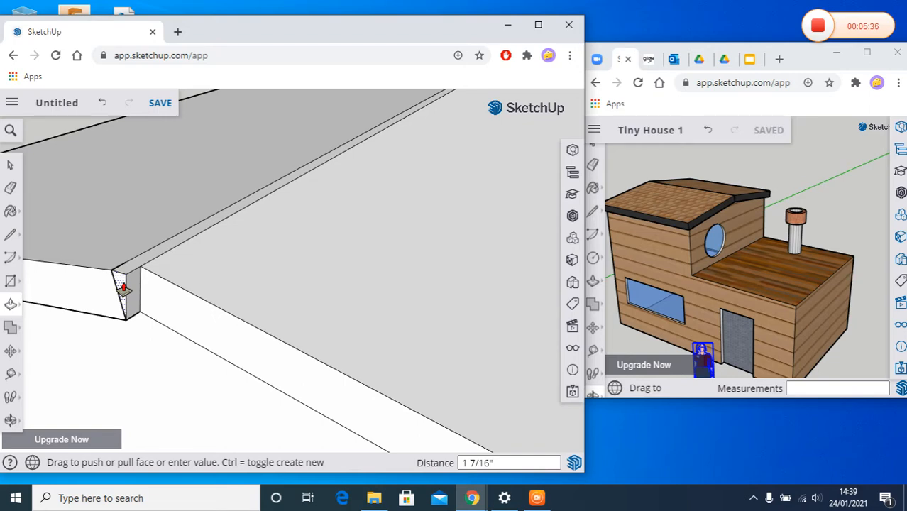
click(123, 288)
Step: Pull the front slope's roof band on the outer gable end outward 1 7/16" to align with the ridge triangle
click(182, 310)
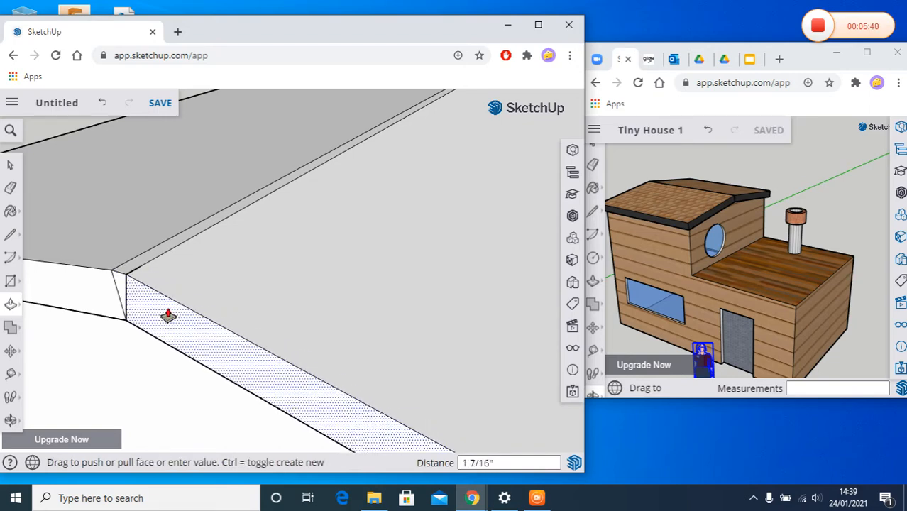
click(168, 315)
scroll(252, 387, down, 6)
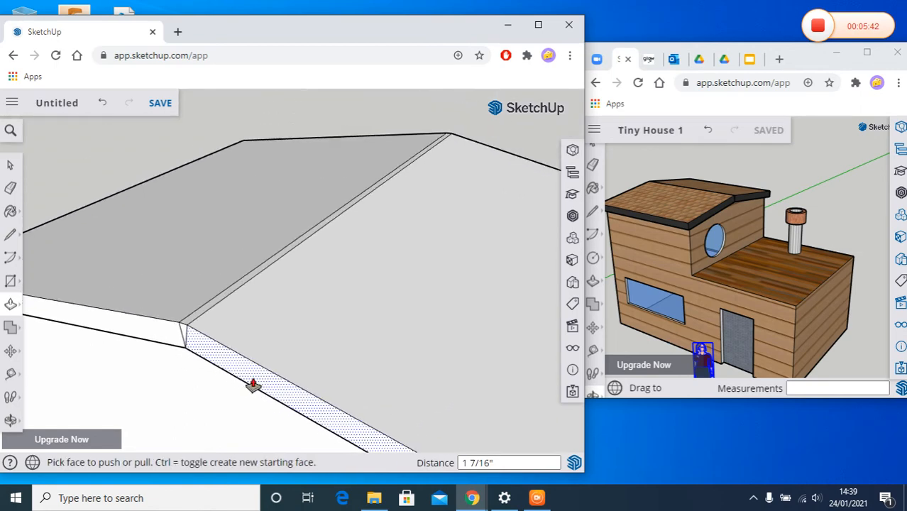
Step: Draw two sloping lines on the gable wall above the lower roof, from each eave corner to the base of the ridge triangle
click(11, 419)
drag(203, 304, 434, 248)
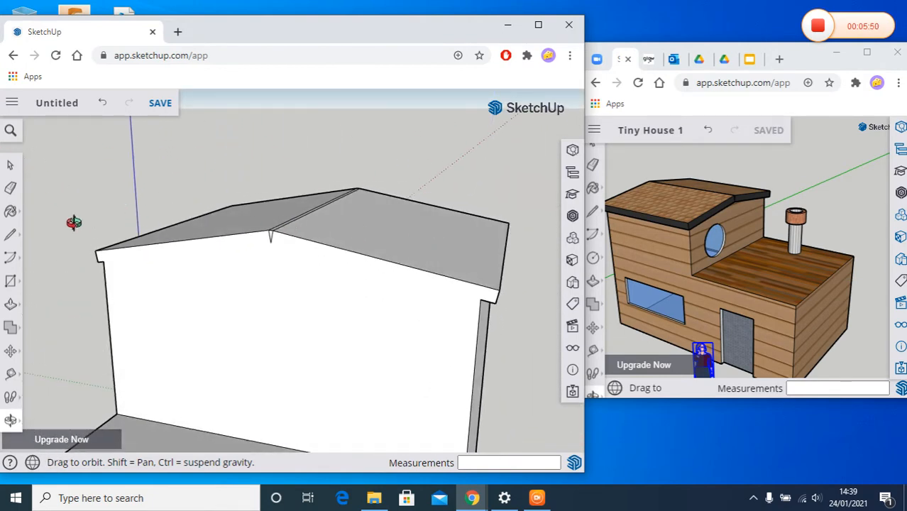
click(11, 235)
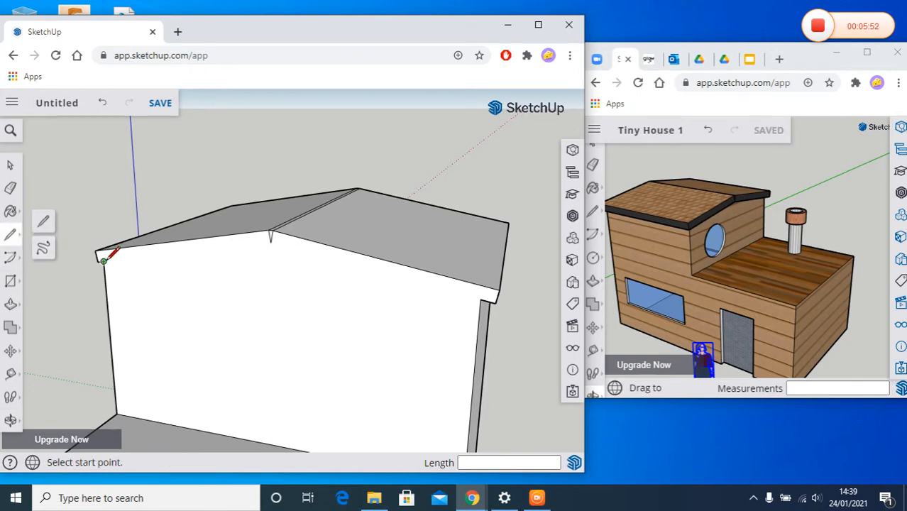
click(105, 261)
click(272, 238)
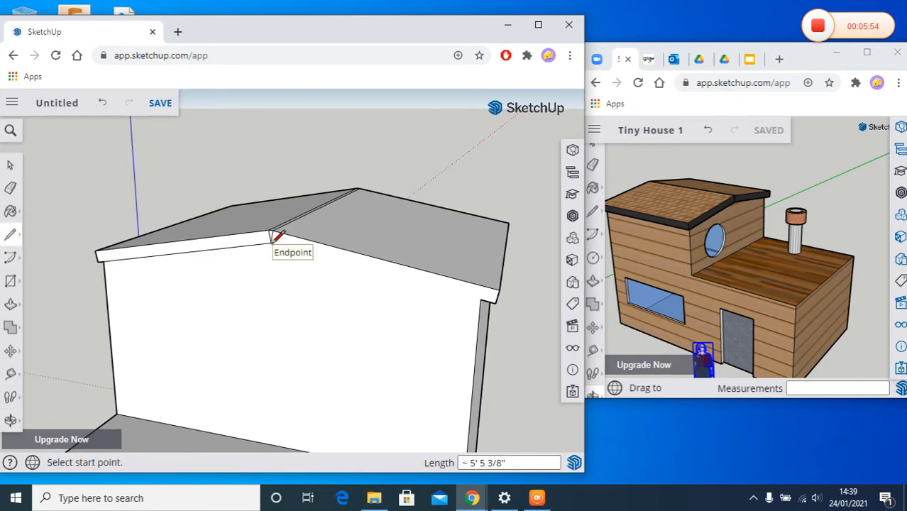
click(272, 240)
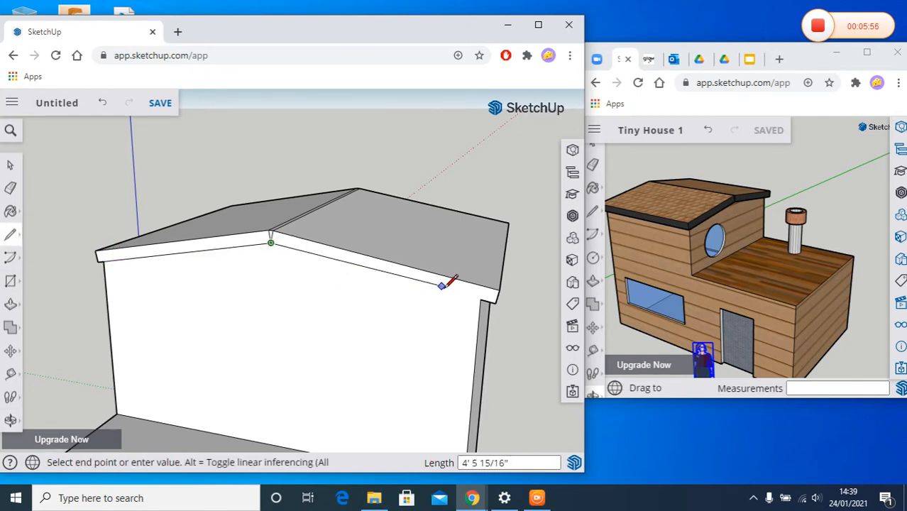
click(488, 292)
Step: Pull the front slope's roof band on the gable above the lower roof outward about 1 3/4"
scroll(245, 232, up, 4)
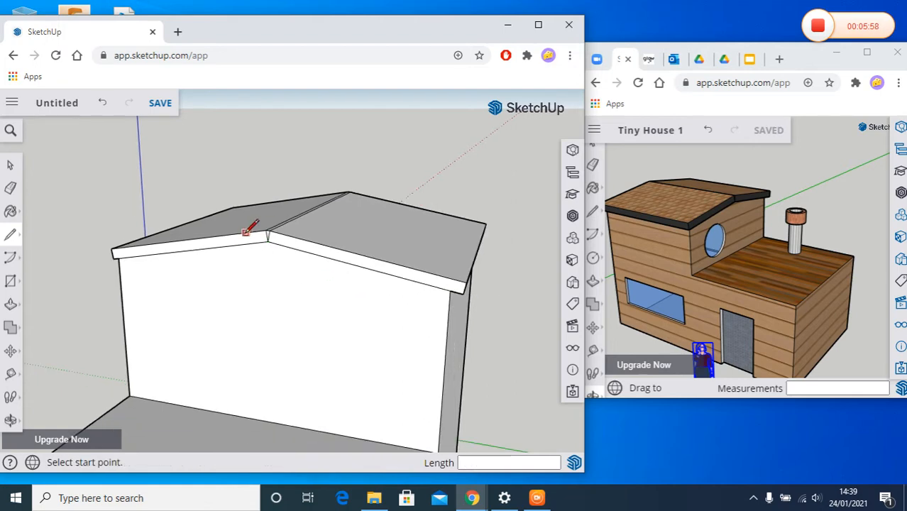
scroll(219, 239, up, 3)
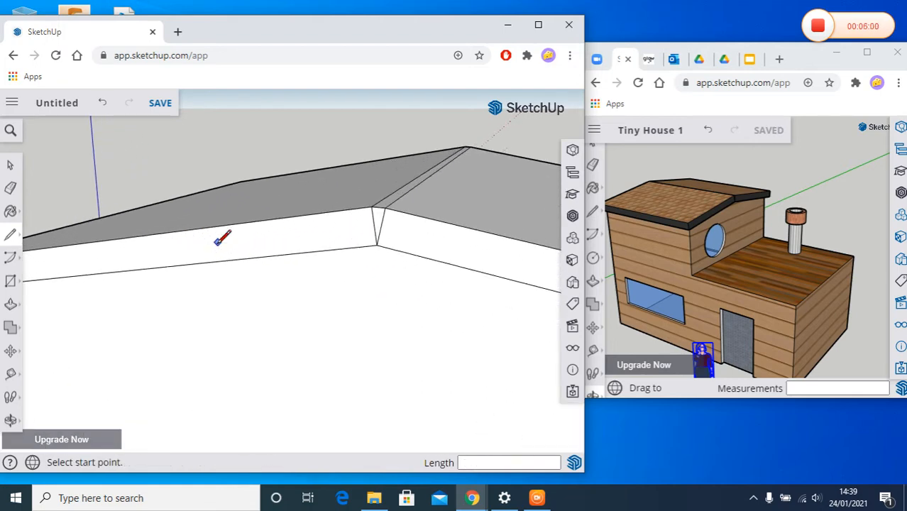
click(11, 304)
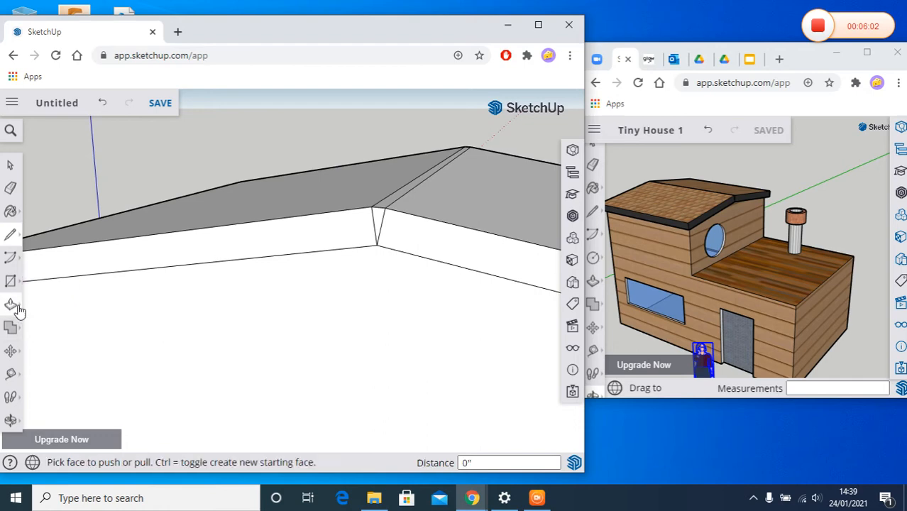
click(293, 240)
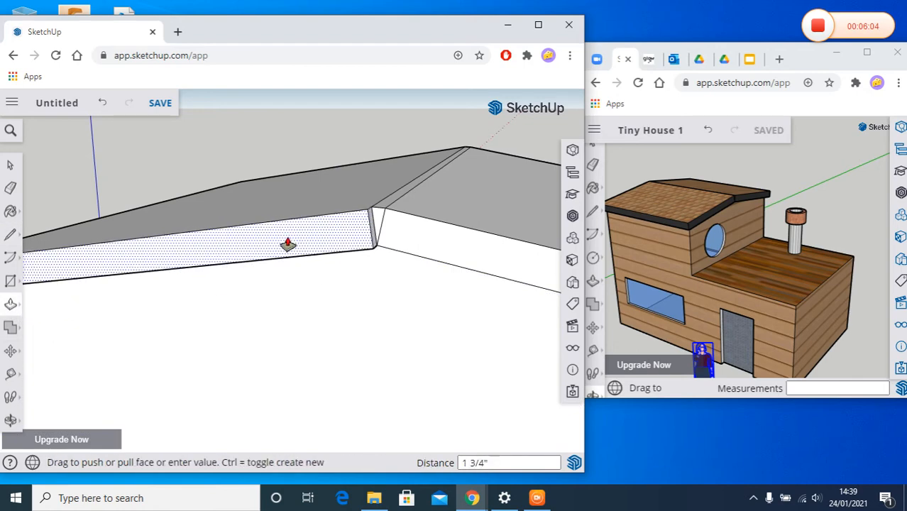
click(287, 244)
Step: Pull the ridge triangle and the rear slope's roof band on the same gable outward 1 3/4" to align with the front band
scroll(426, 228, down, 1)
scroll(415, 221, up, 4)
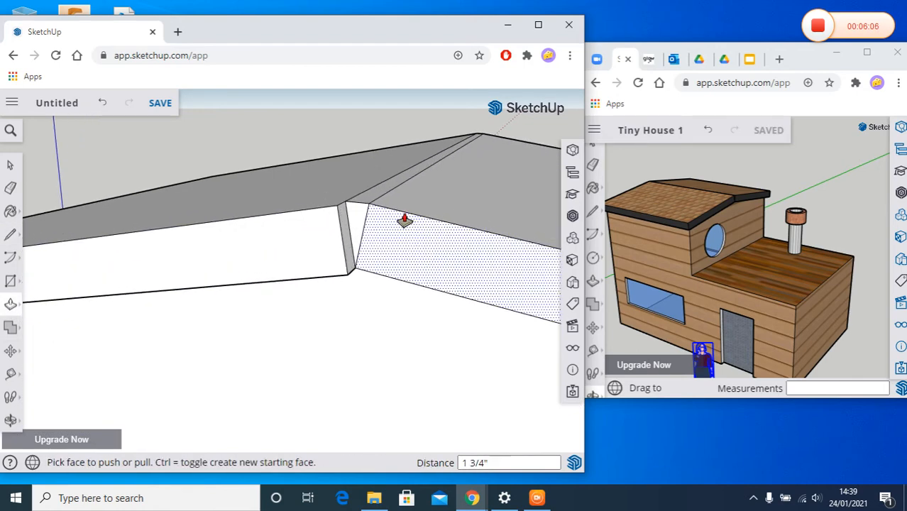
click(327, 222)
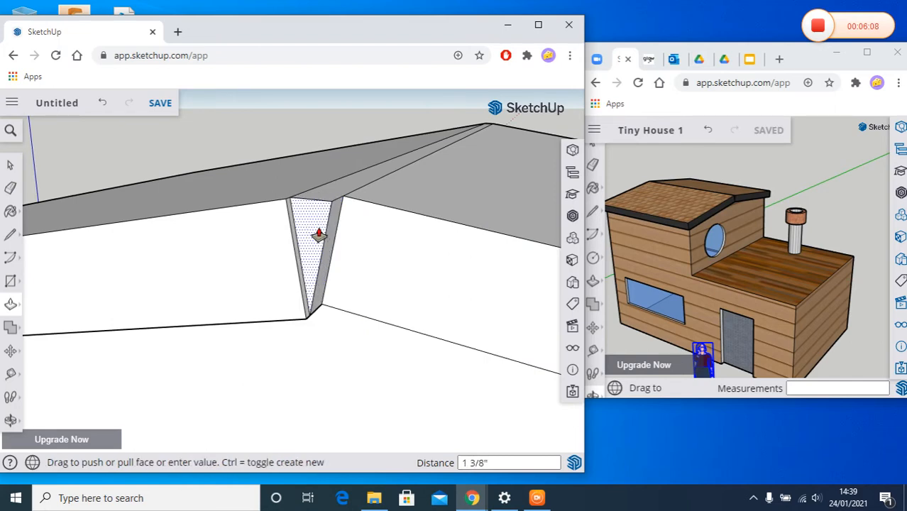
click(315, 240)
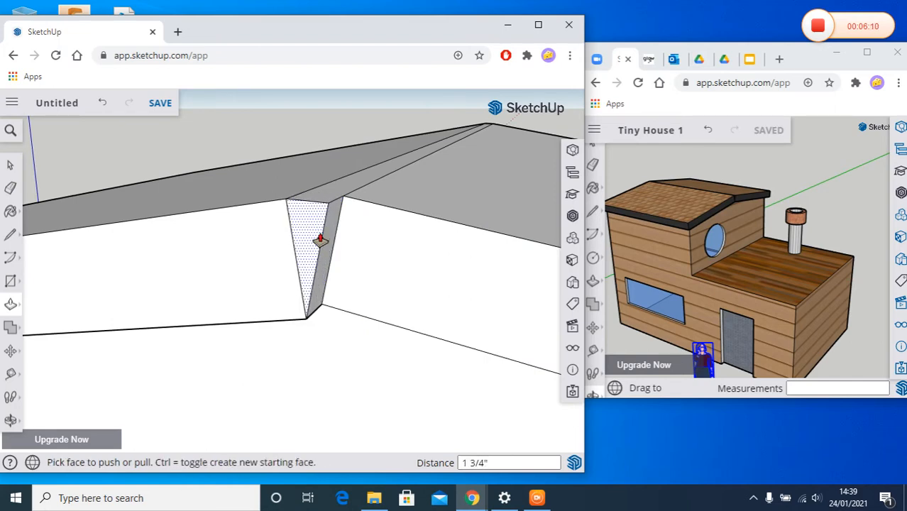
click(384, 259)
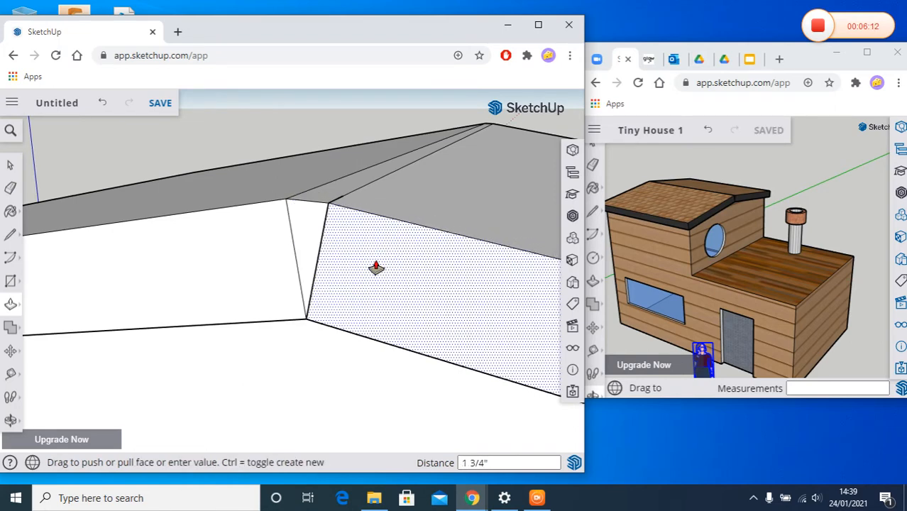
click(365, 282)
scroll(363, 307, up, 1)
scroll(362, 307, down, 5)
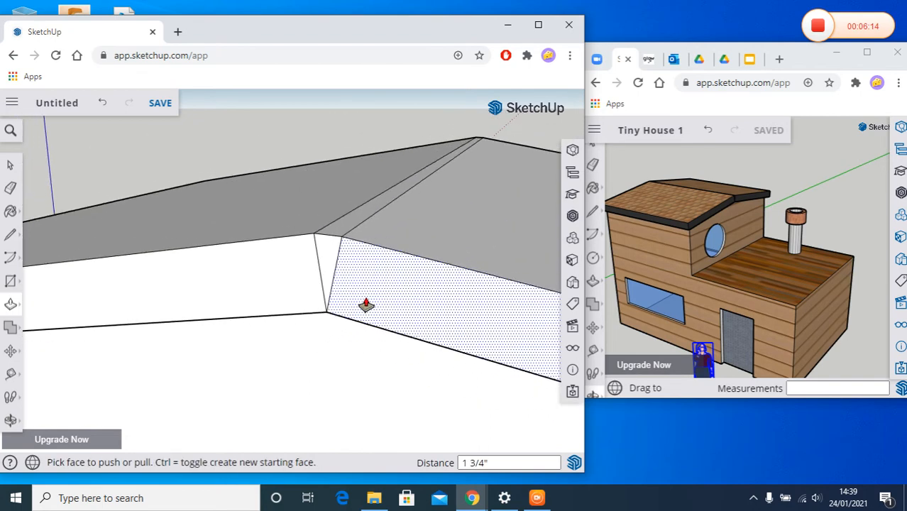
scroll(365, 303, down, 2)
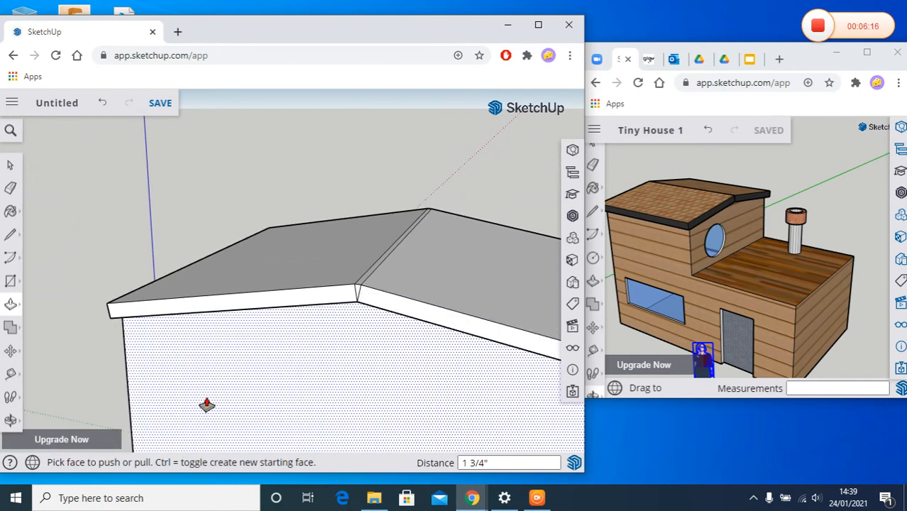
Step: Draw a circle of about 7" radius near the rear edge of the lower flat roof and extrude it upward about 2' 6 3/8" as a chimney
click(10, 419)
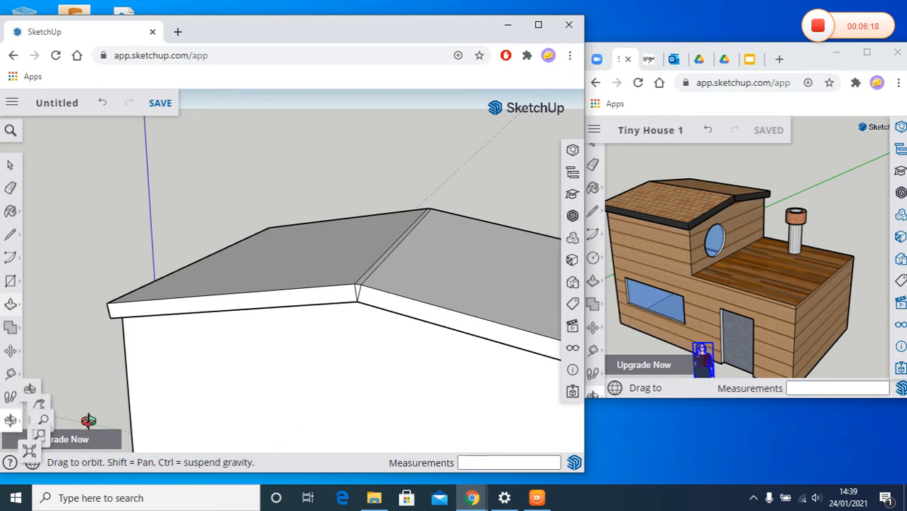
drag(263, 348, 491, 321)
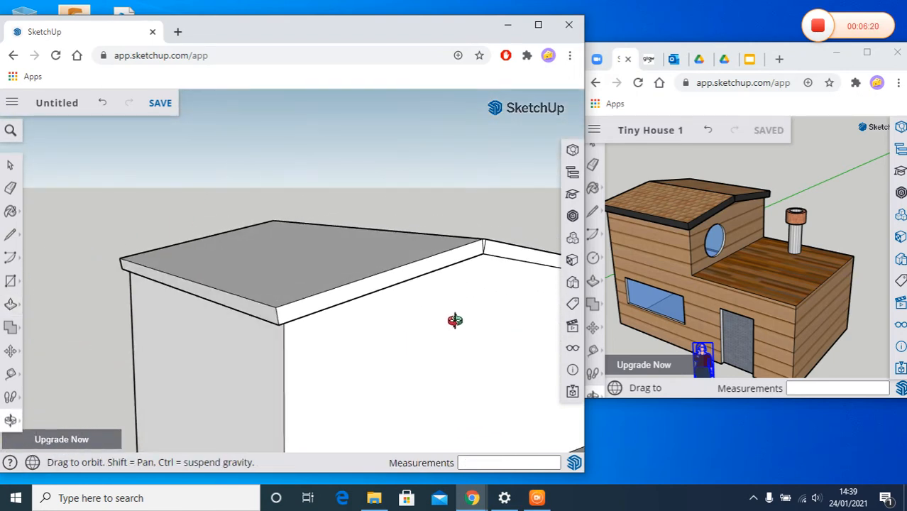
scroll(532, 387, down, 4)
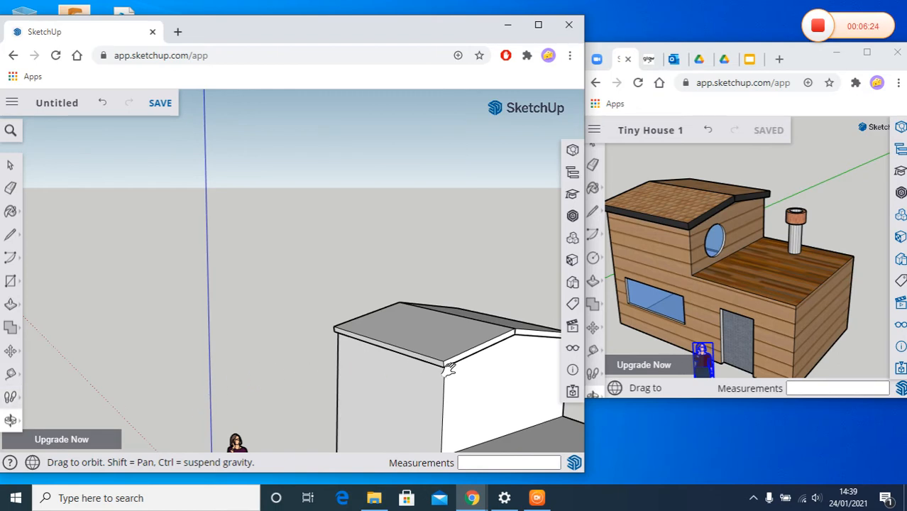
mouse_move(448, 368)
shift+mouse_down()
mouse_move(289, 257)
mouse_move(237, 170)
mouse_move(218, 168)
shift+mouse_up()
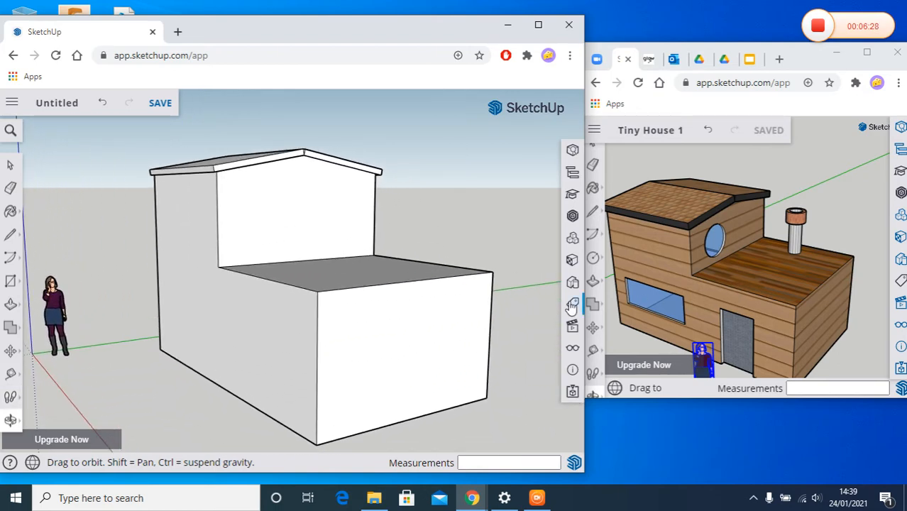
mouse_move(277, 289)
mouse_down()
mouse_move(344, 323)
mouse_move(373, 325)
mouse_move(364, 332)
mouse_up()
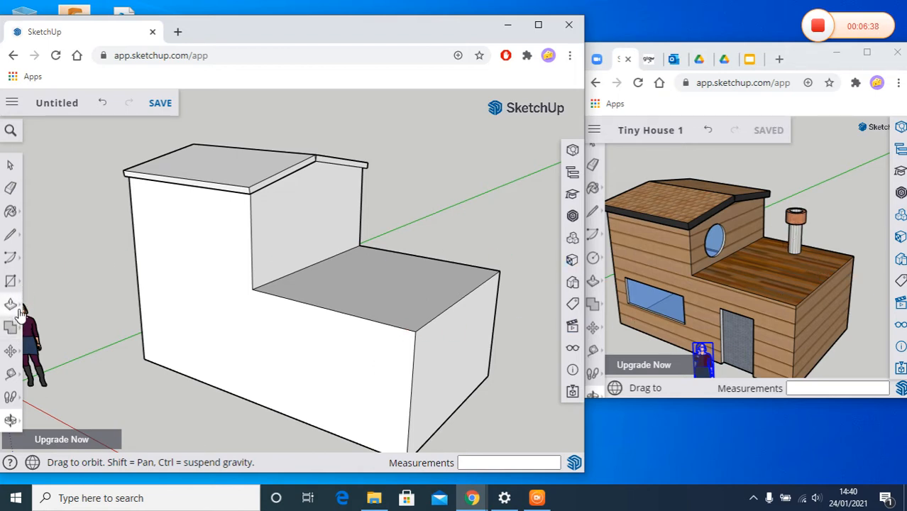
click(20, 284)
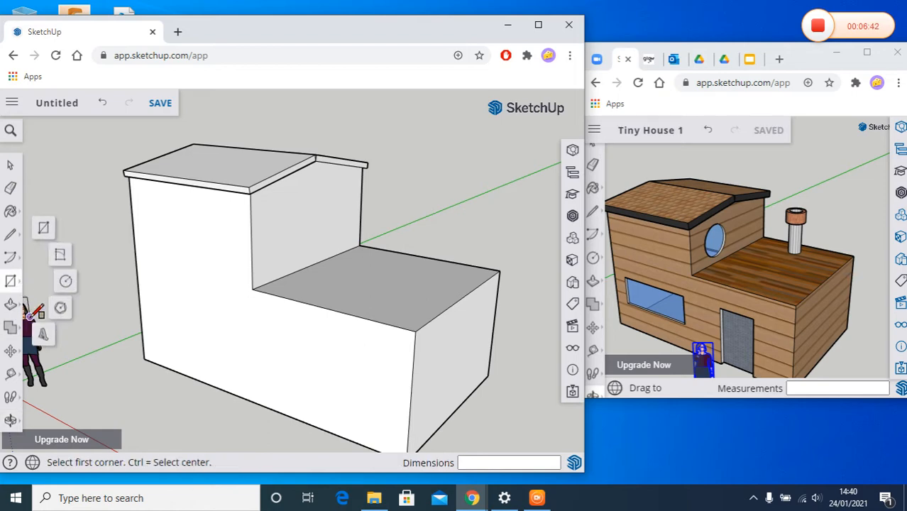
click(66, 282)
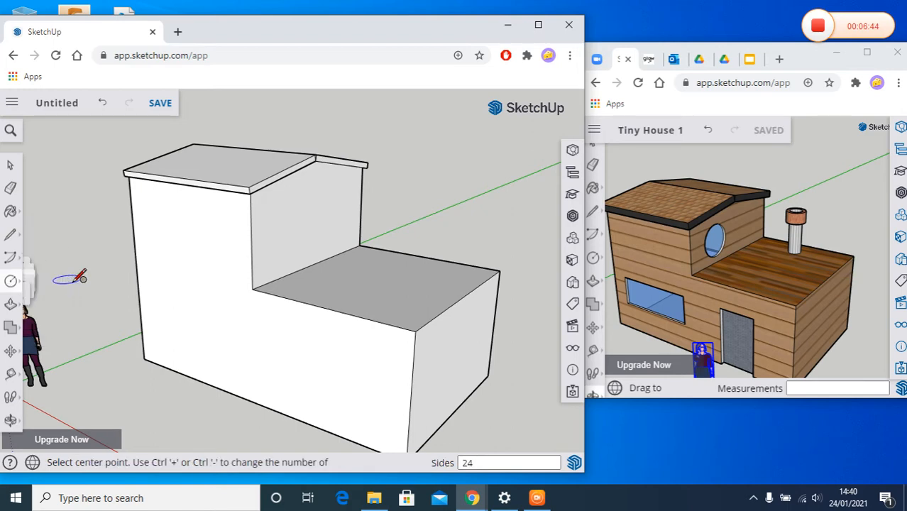
click(399, 261)
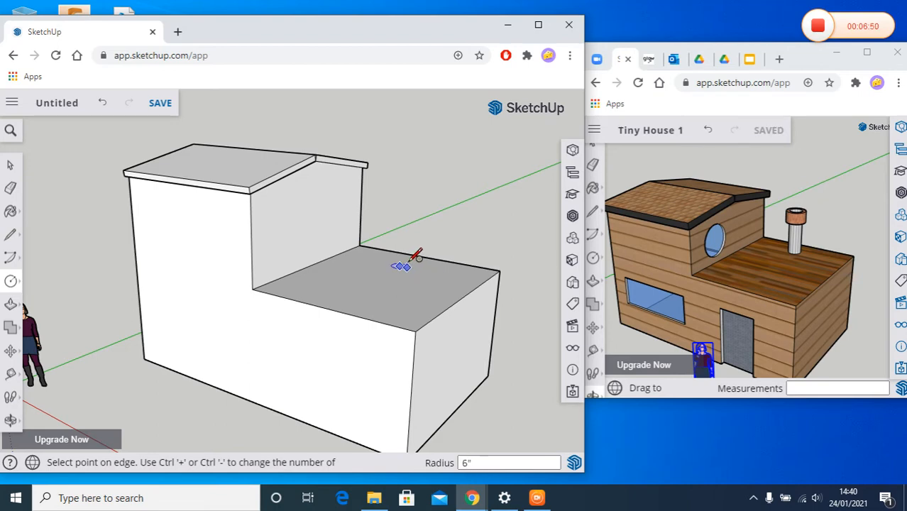
click(401, 265)
scroll(401, 265, up, 5)
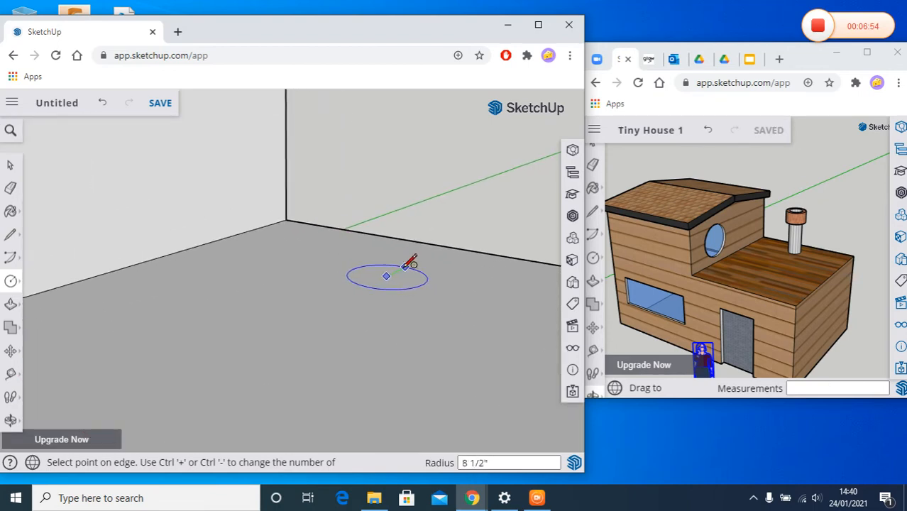
click(402, 266)
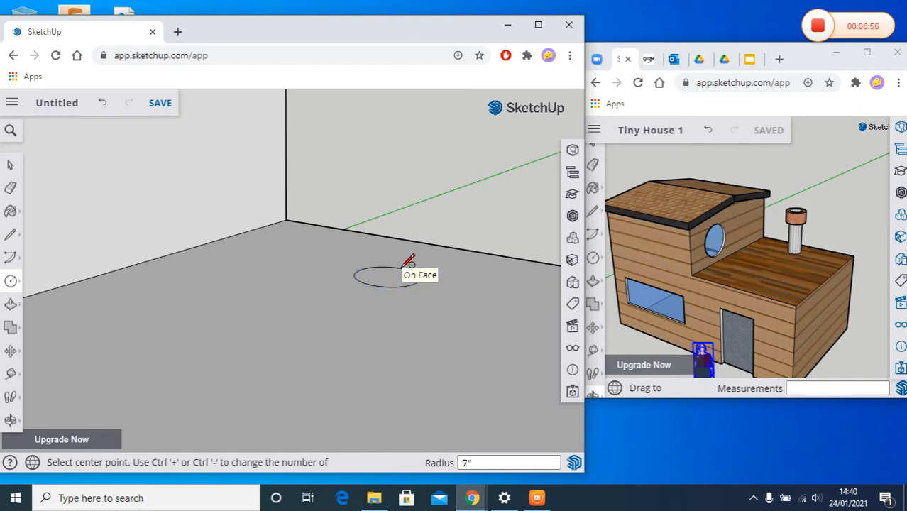
click(10, 306)
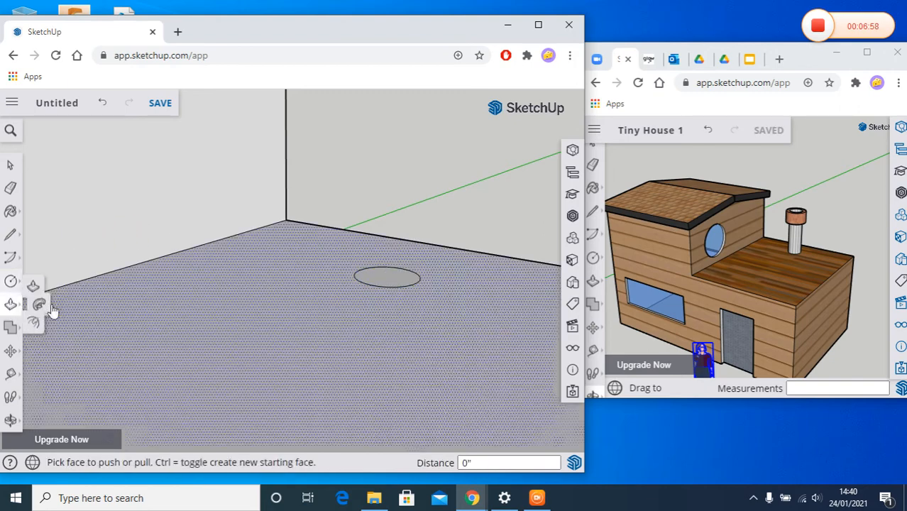
drag(387, 276, 394, 133)
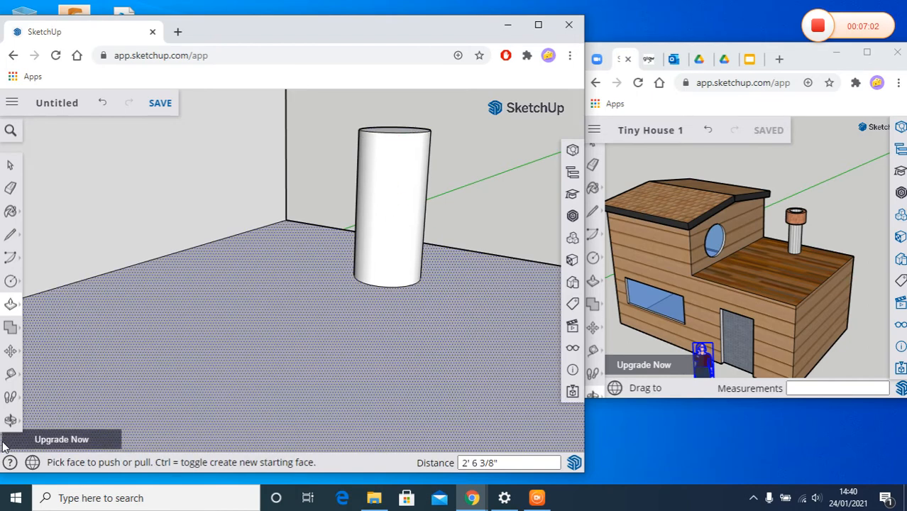
Step: Draw a concentric circle of about 11 7/8" radius on the chimney's top and pull the ring up about 1' 2 9/16" as a hollow cap
click(10, 419)
drag(315, 295, 340, 296)
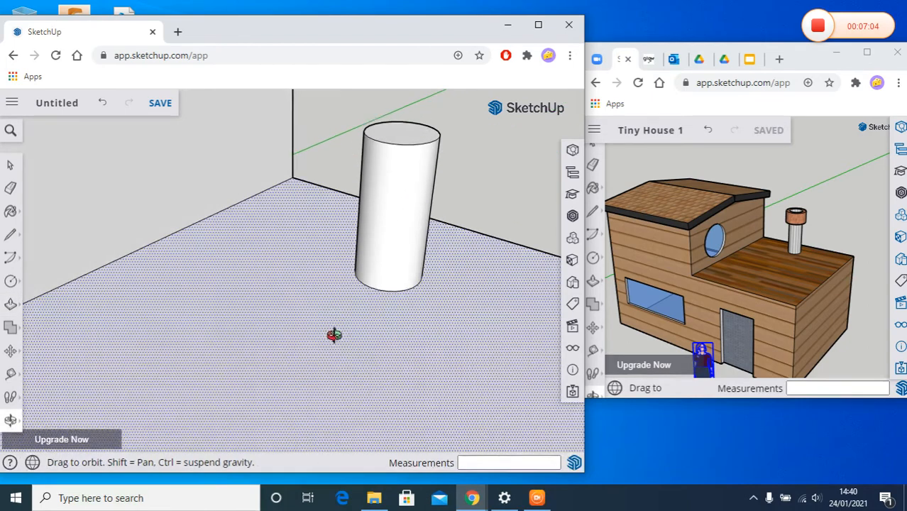
drag(334, 335, 420, 214)
scroll(436, 110, up, 2)
scroll(435, 106, down, 5)
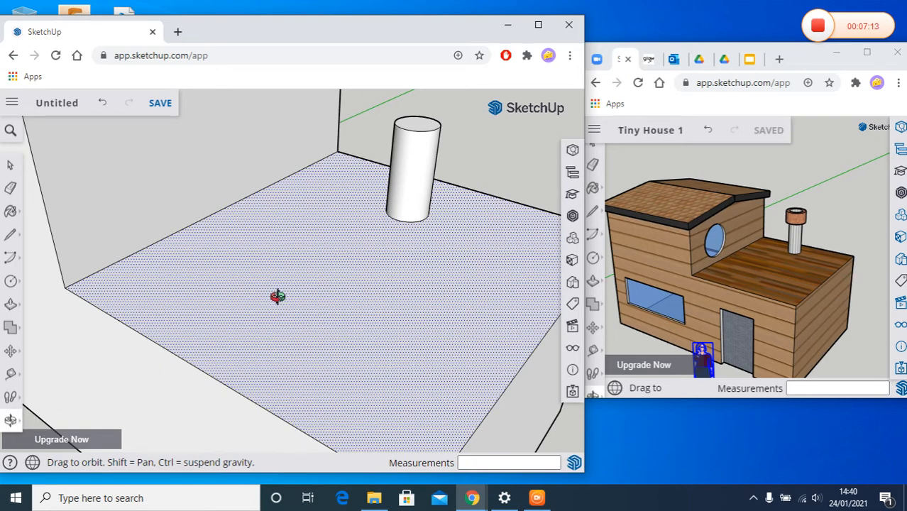
click(11, 419)
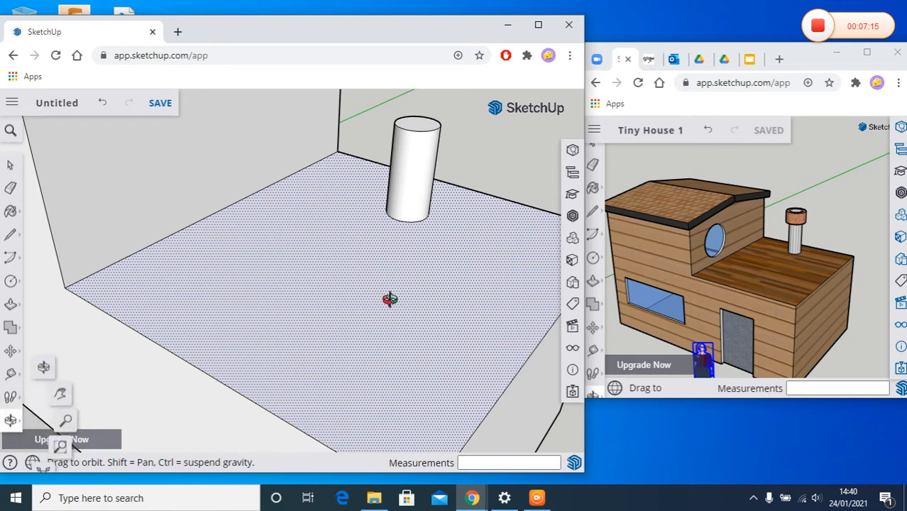
drag(389, 299, 315, 386)
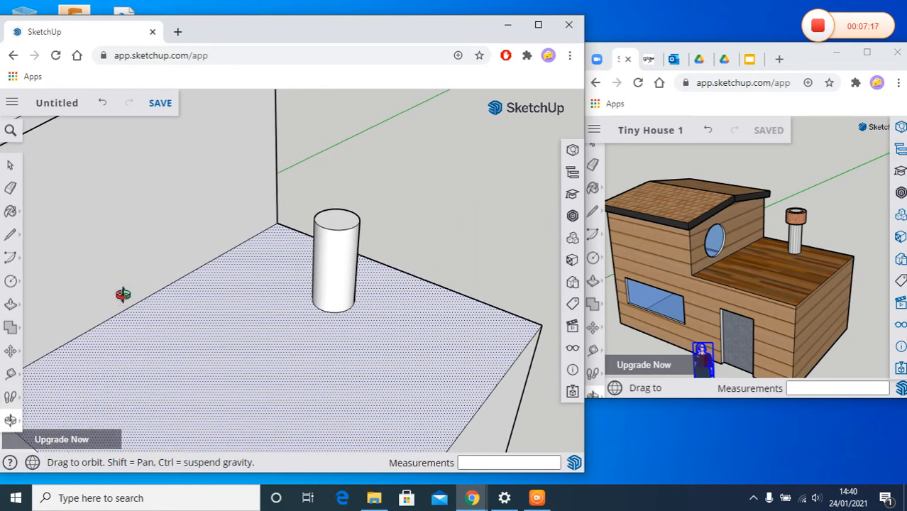
click(11, 281)
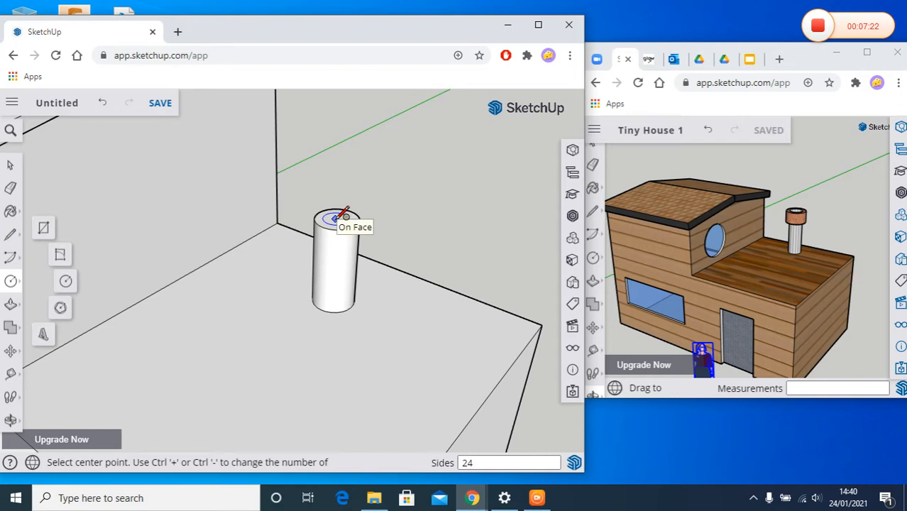
click(337, 218)
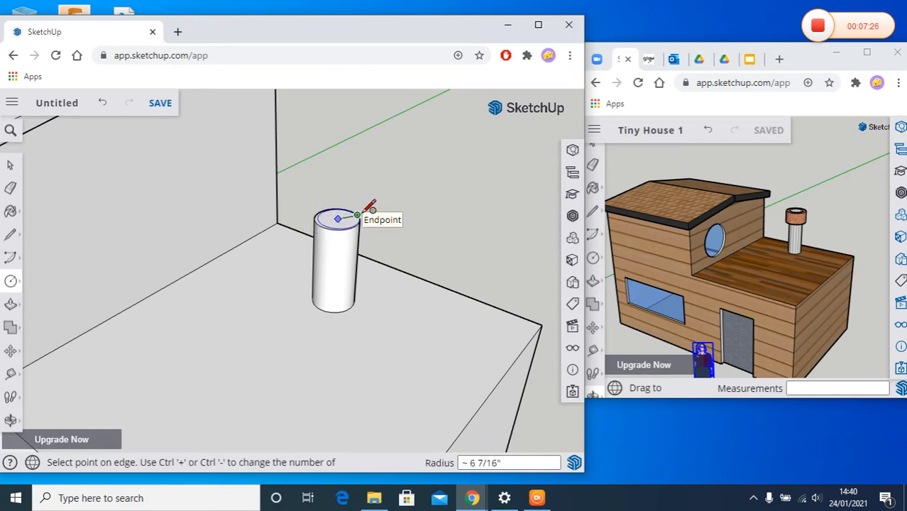
click(368, 205)
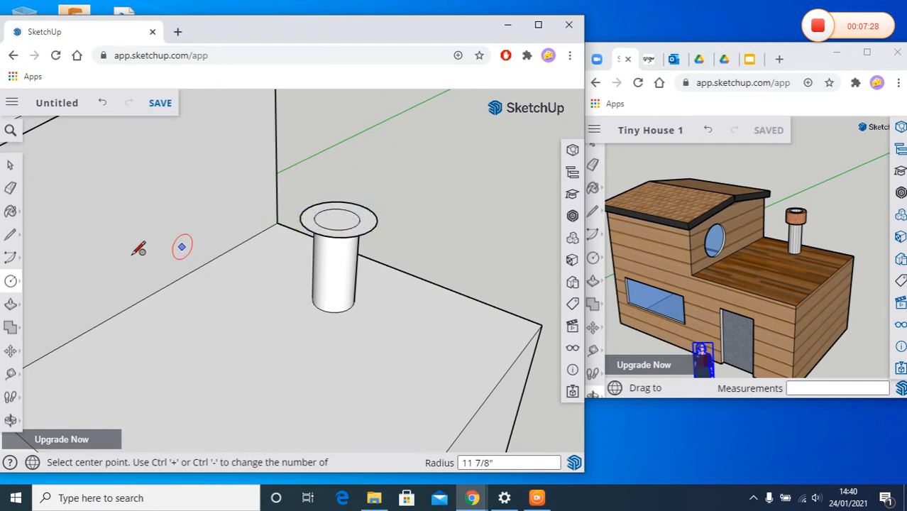
click(11, 304)
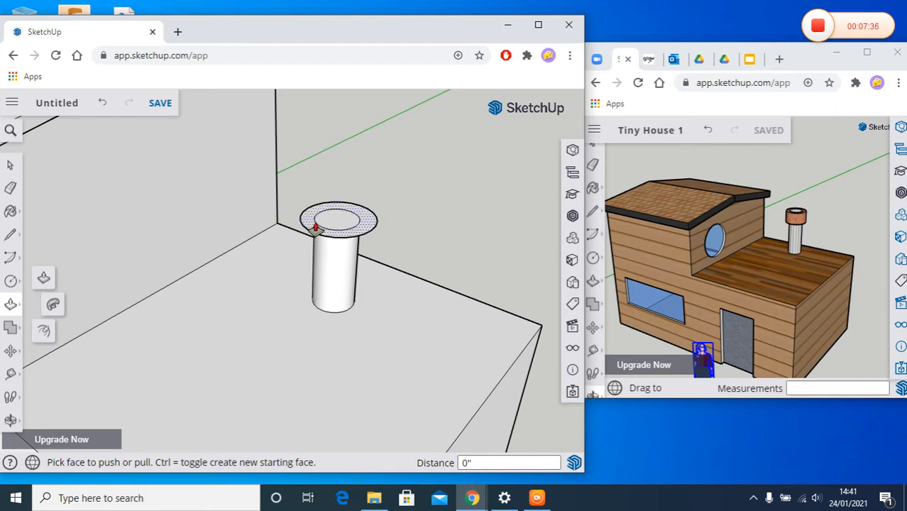
drag(316, 227, 318, 183)
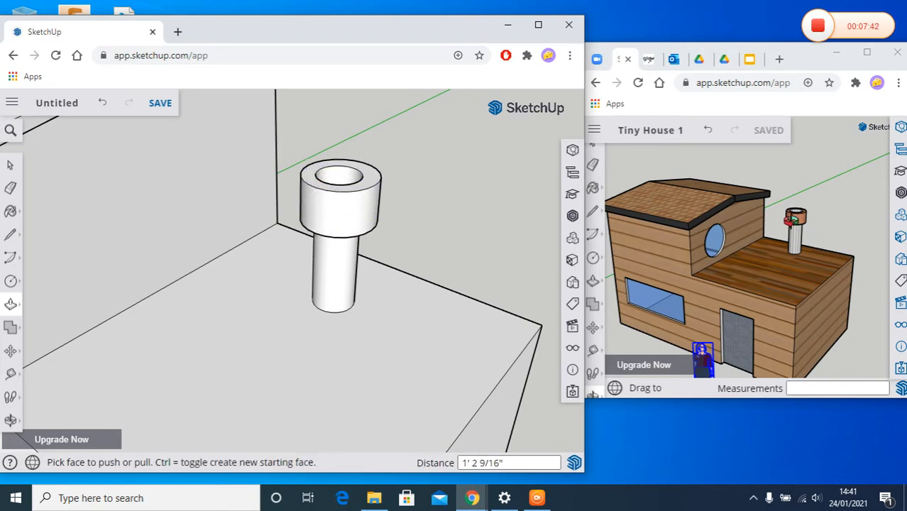
Step: Draw a circle of about 1' 6 15/16" radius on the gable wall above the lower flat roof as a round window outline
scroll(289, 348, up, 2)
scroll(200, 330, down, 6)
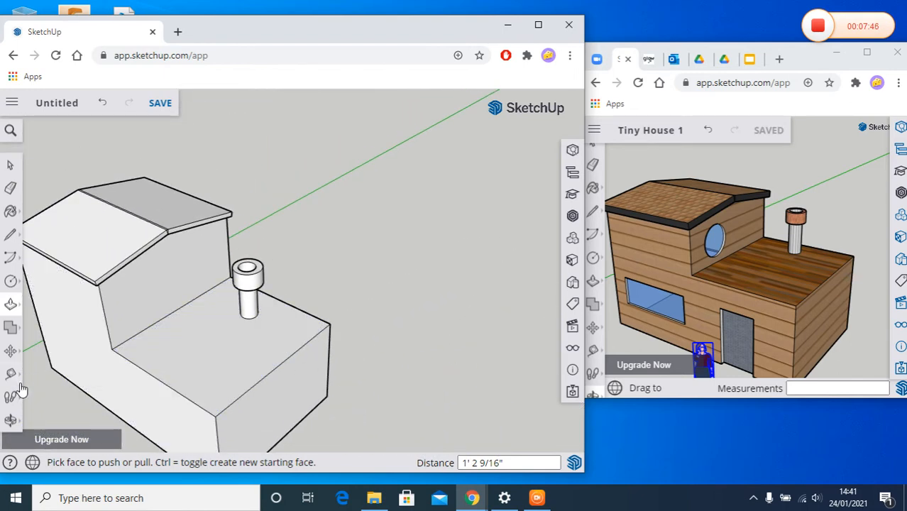
click(10, 418)
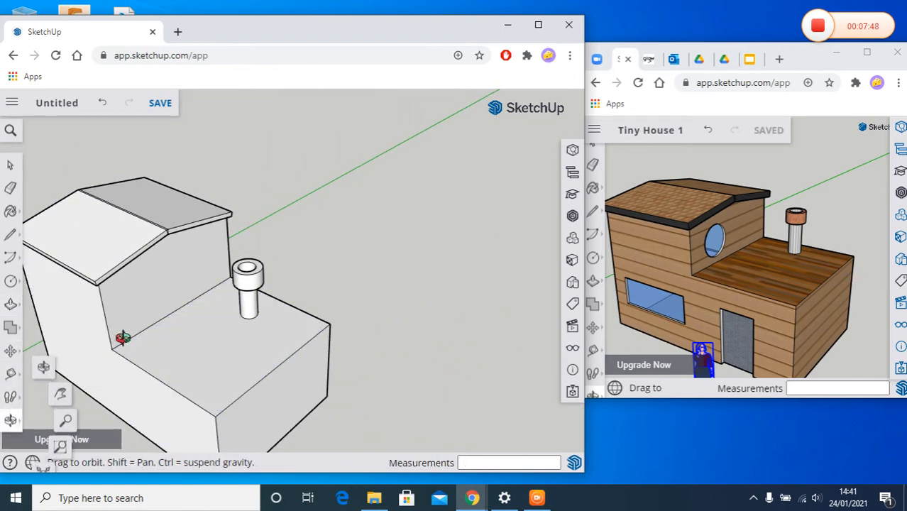
drag(124, 336, 185, 284)
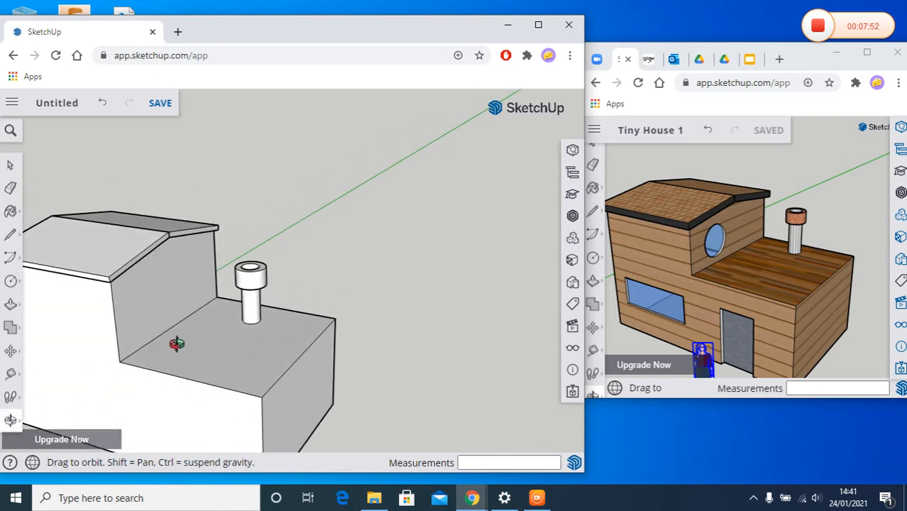
shift+drag(177, 343, 359, 254)
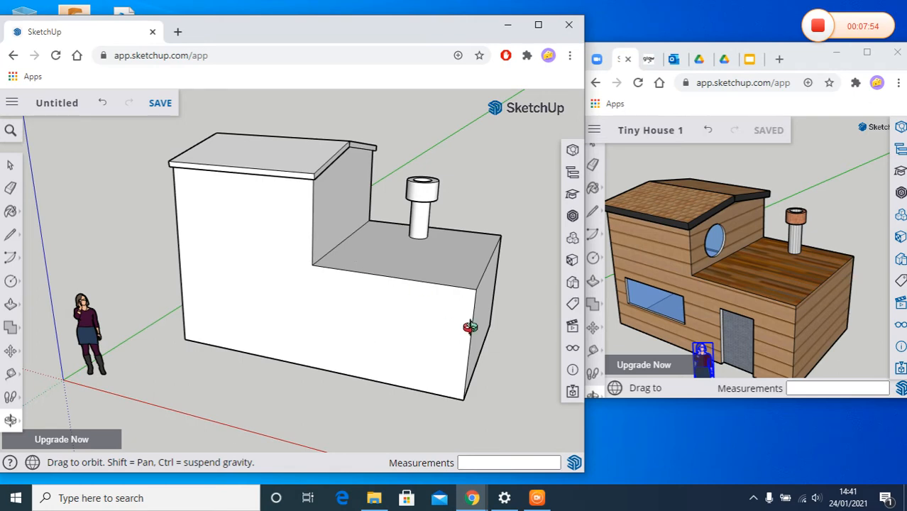
drag(450, 307, 387, 328)
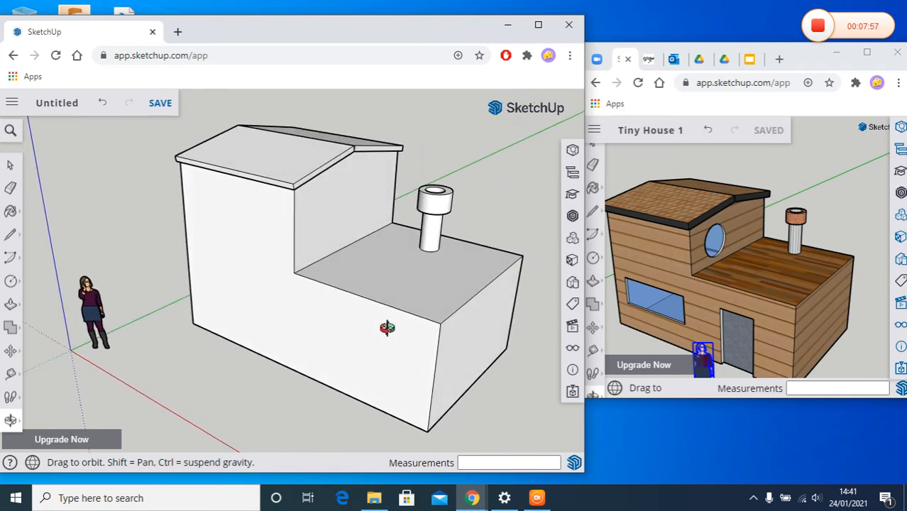
click(11, 282)
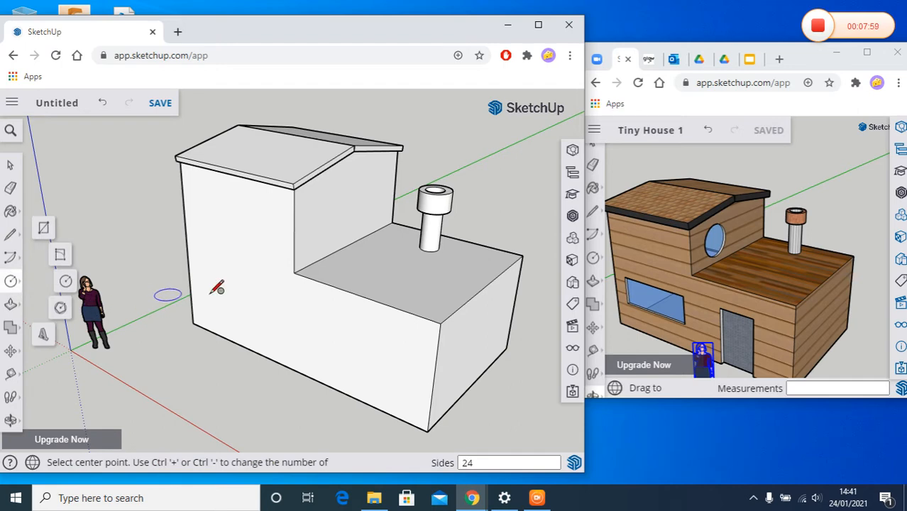
click(323, 216)
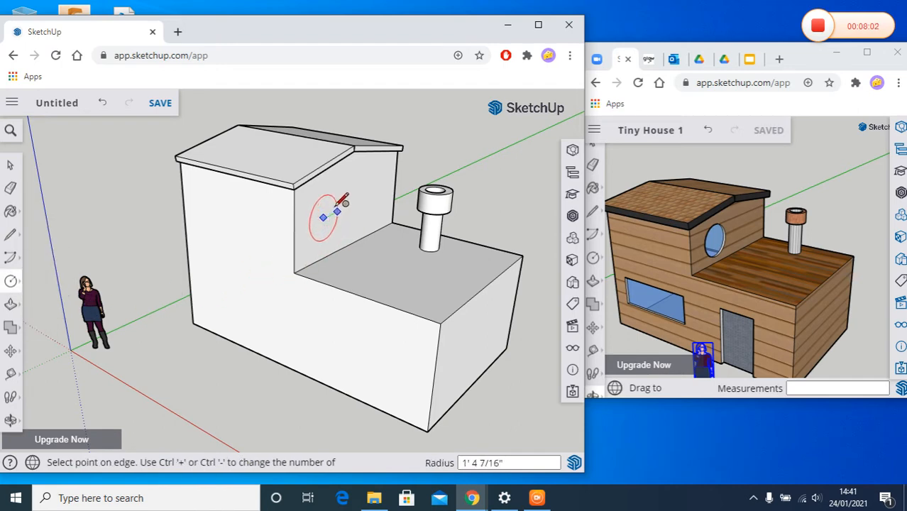
click(345, 196)
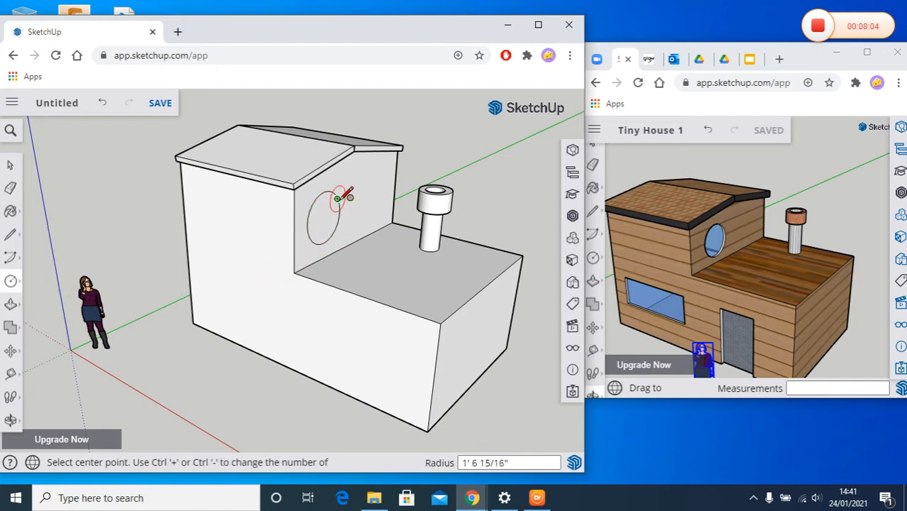
Step: Push the round window face on the gable wall inward about 2 3/16"
click(10, 304)
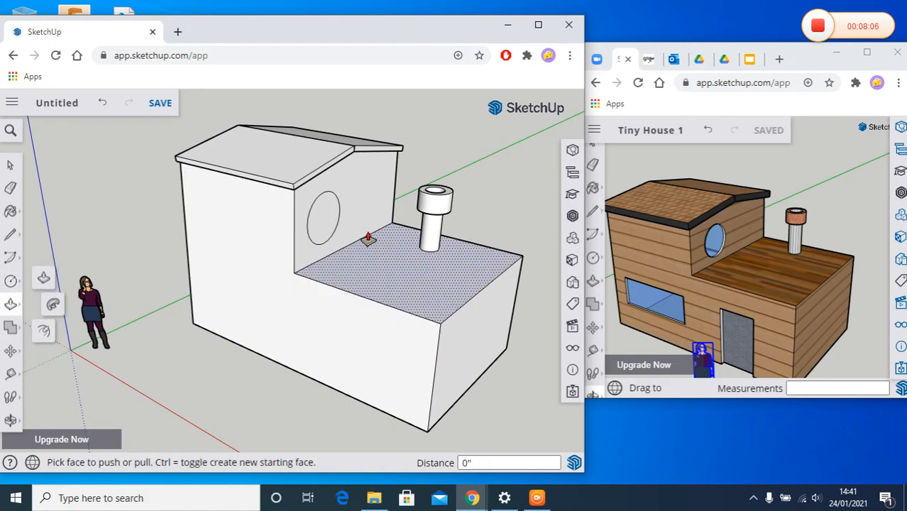
click(330, 222)
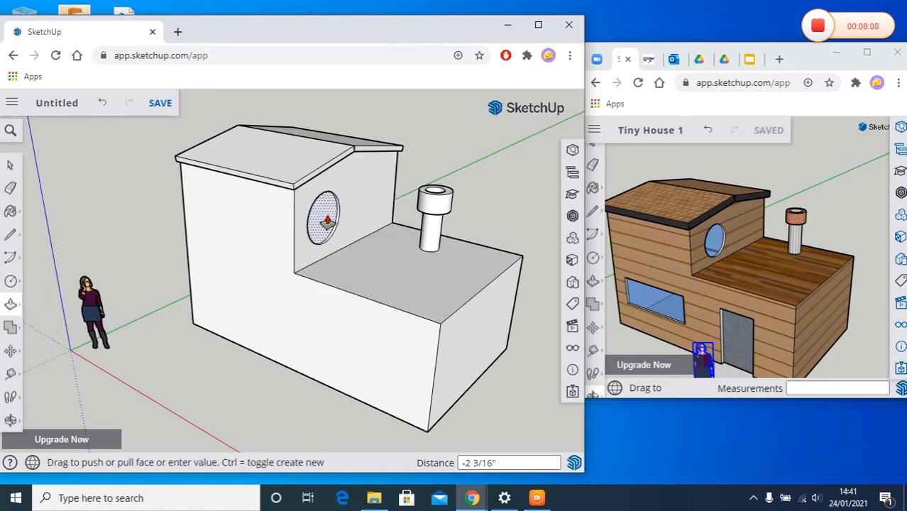
click(326, 224)
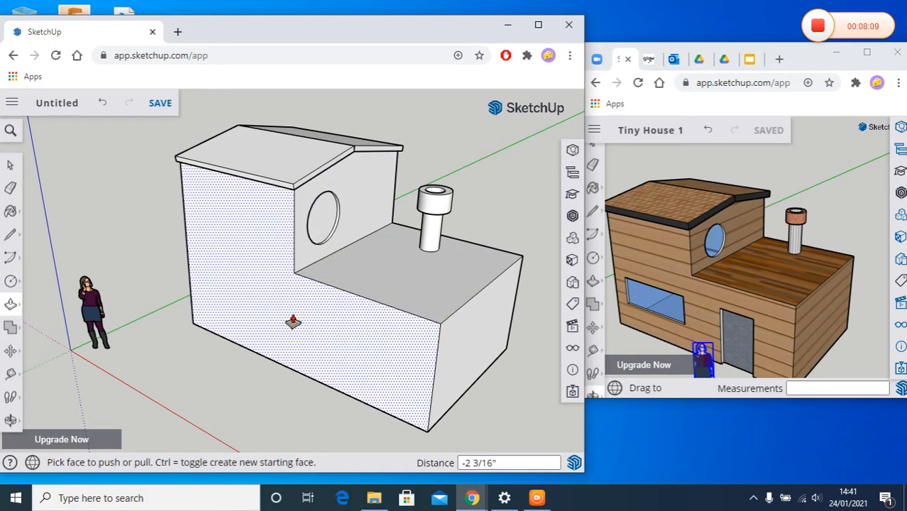
Step: Draw a door rectangle about 2' 7 13/16" by 5' 3 15/16" and a window rectangle about 5' 11 15/16" by 2' 5 3/8" on the front wall
click(20, 282)
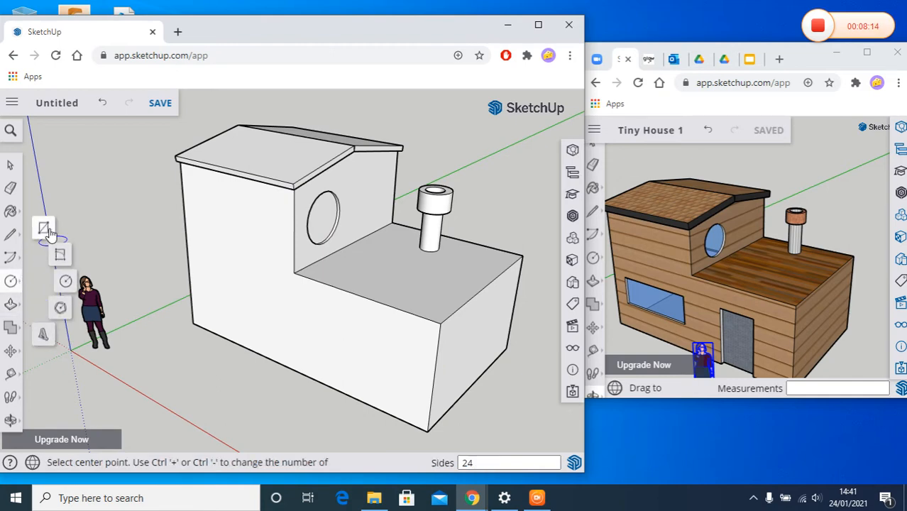
click(44, 228)
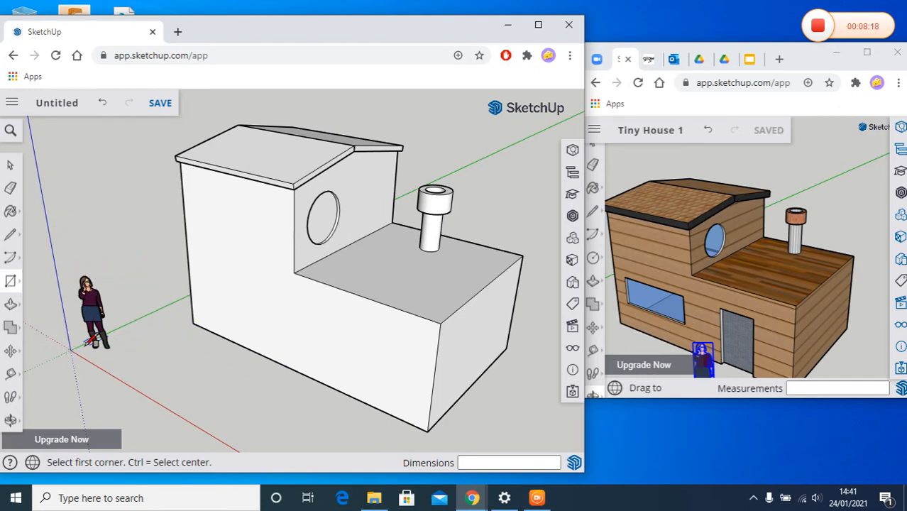
click(327, 385)
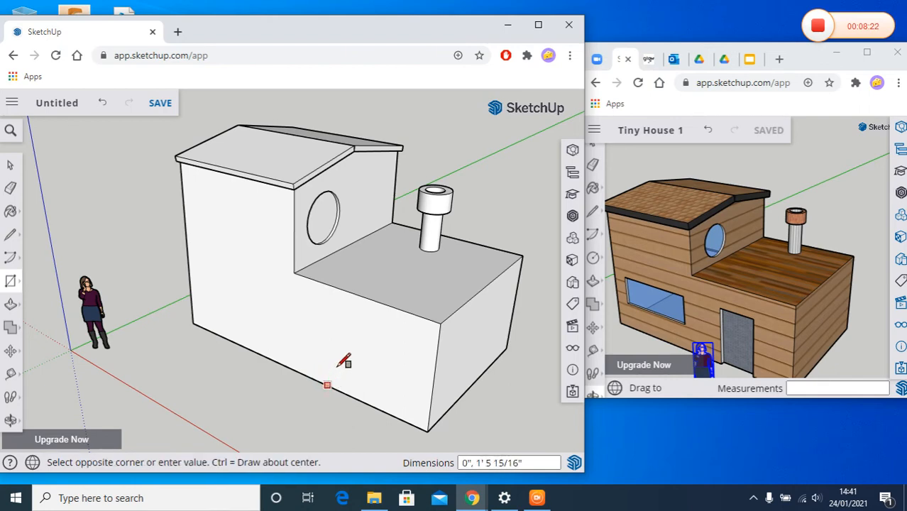
click(370, 320)
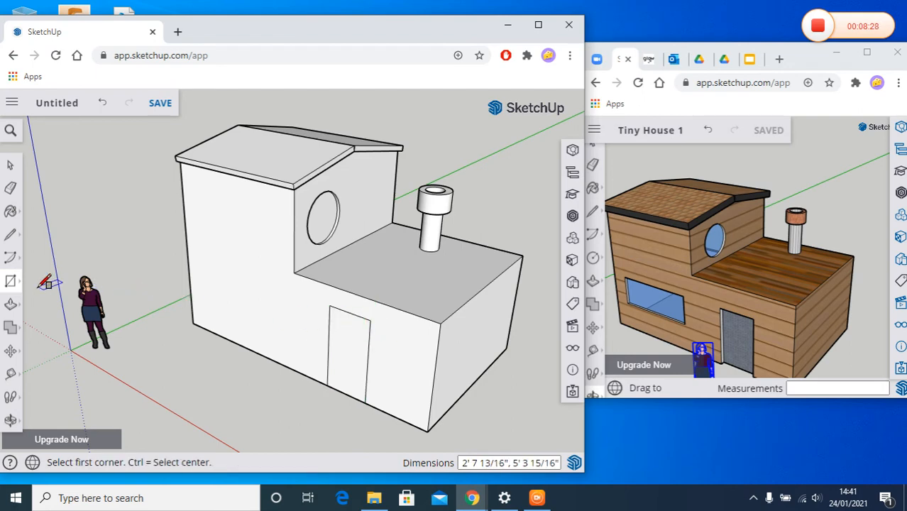
click(274, 284)
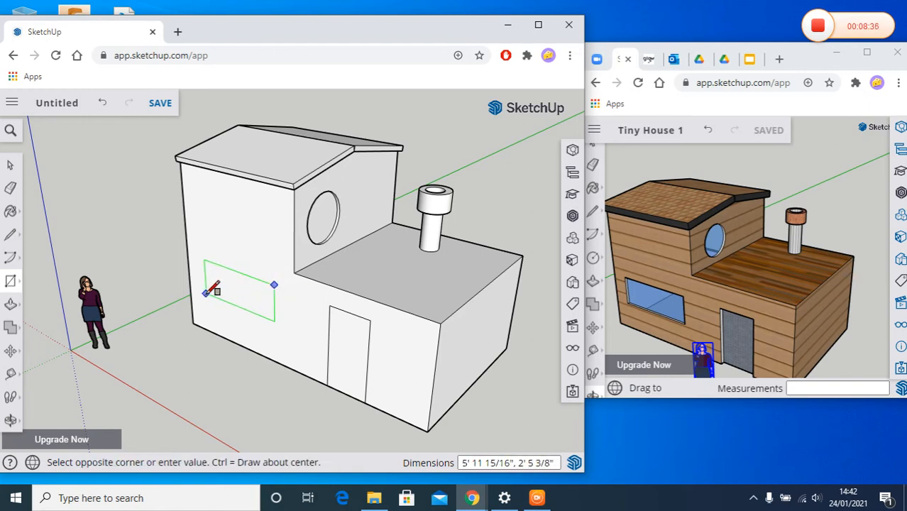
click(205, 291)
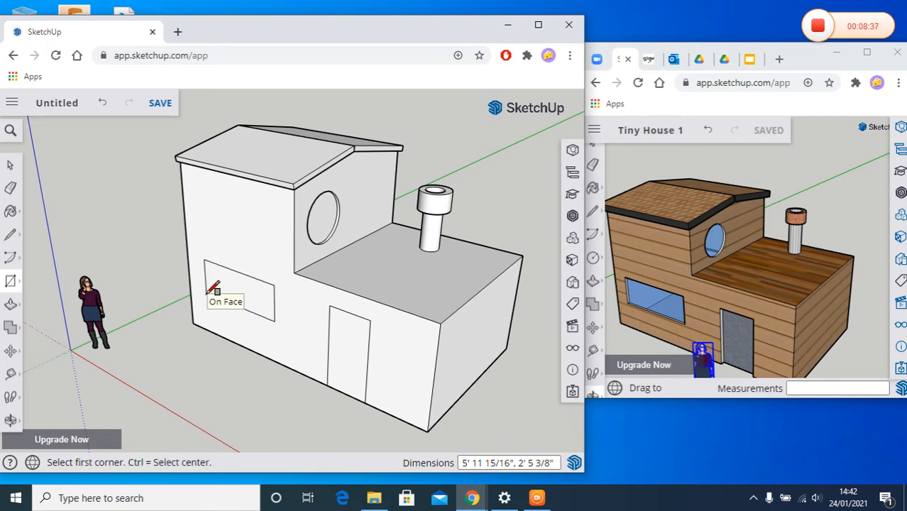
Step: Recess the front wall's window face about 2 5/8" and its door face about 1 15/16"
click(11, 305)
click(229, 294)
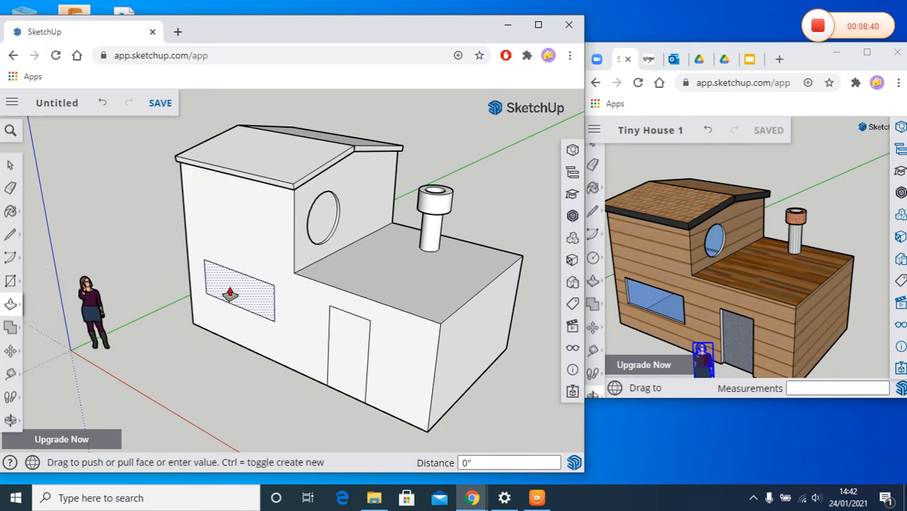
click(239, 310)
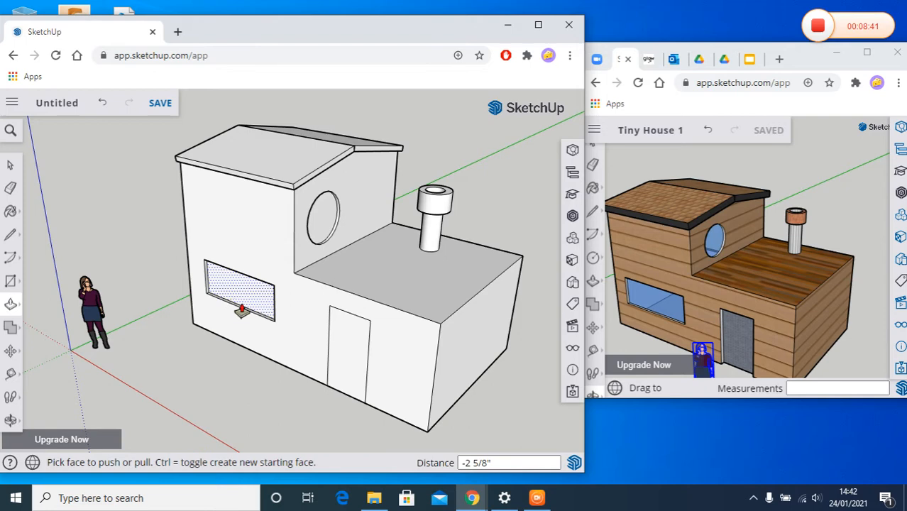
click(338, 351)
click(339, 350)
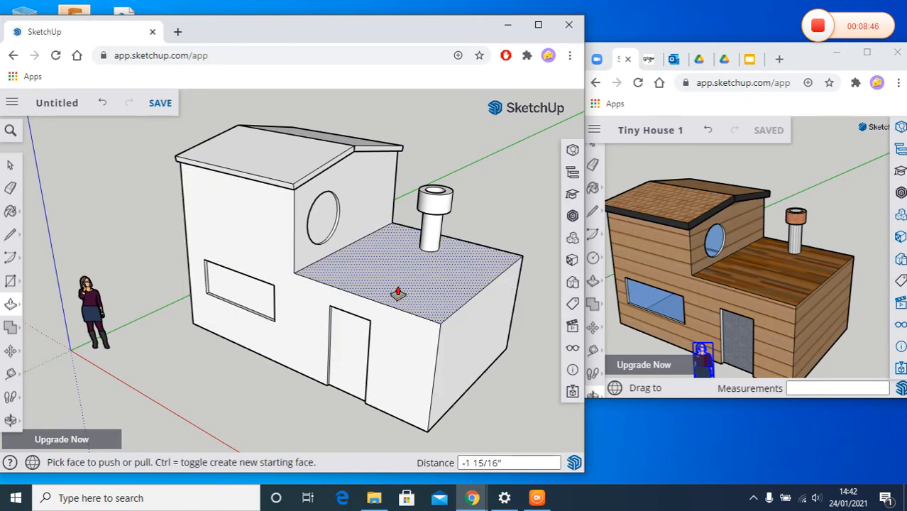
Step: Draw a window rectangle about 5' 8 3/4" by 2' 4 1/16" on the rear wall's taller section and recess it about 4 11/16"
click(12, 421)
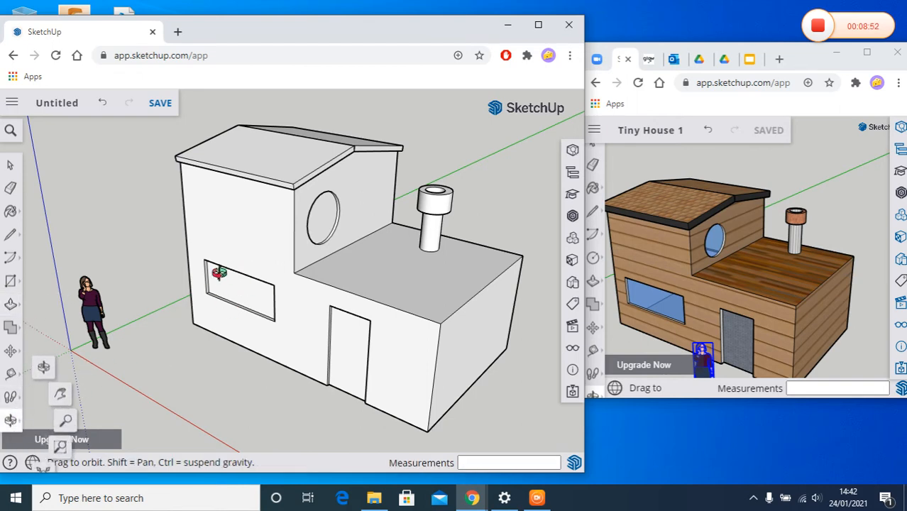
drag(219, 273, 481, 274)
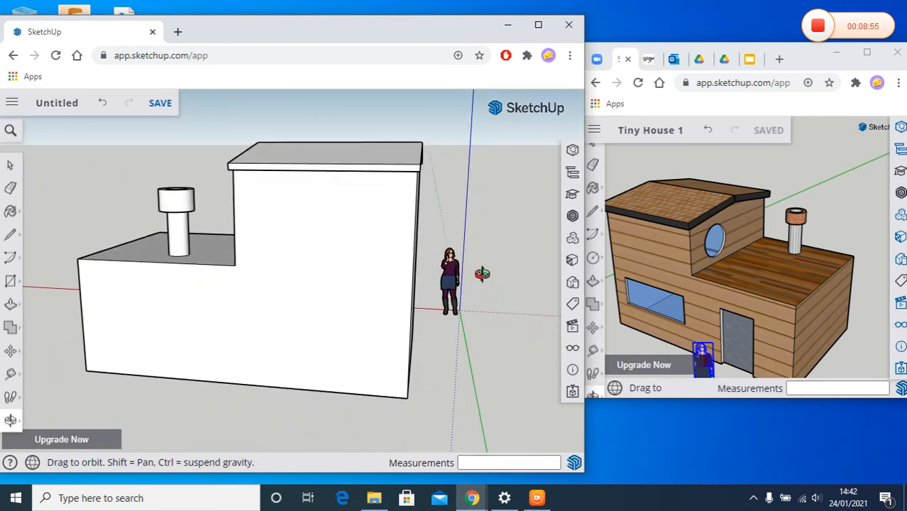
click(11, 281)
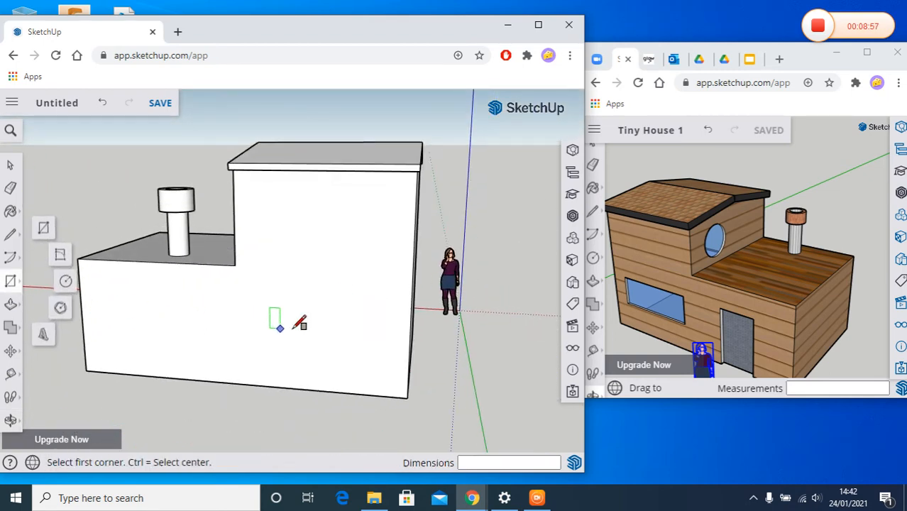
click(274, 299)
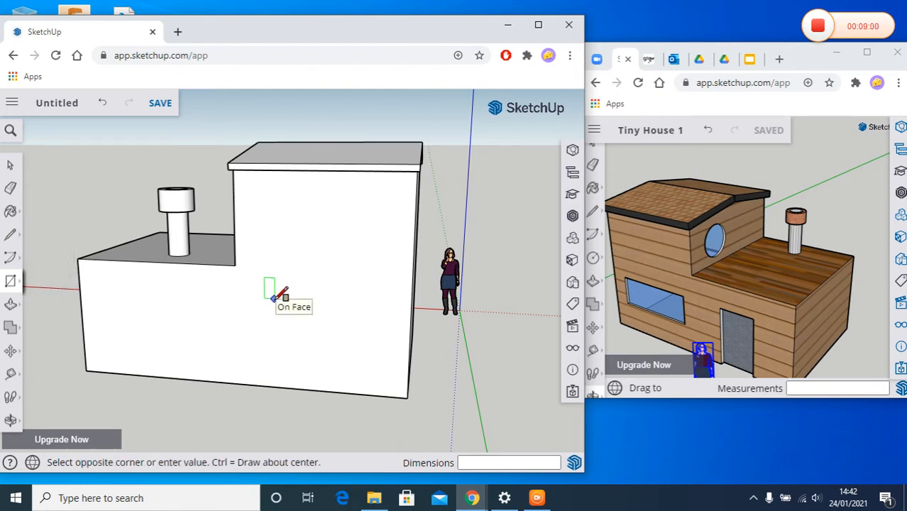
click(386, 348)
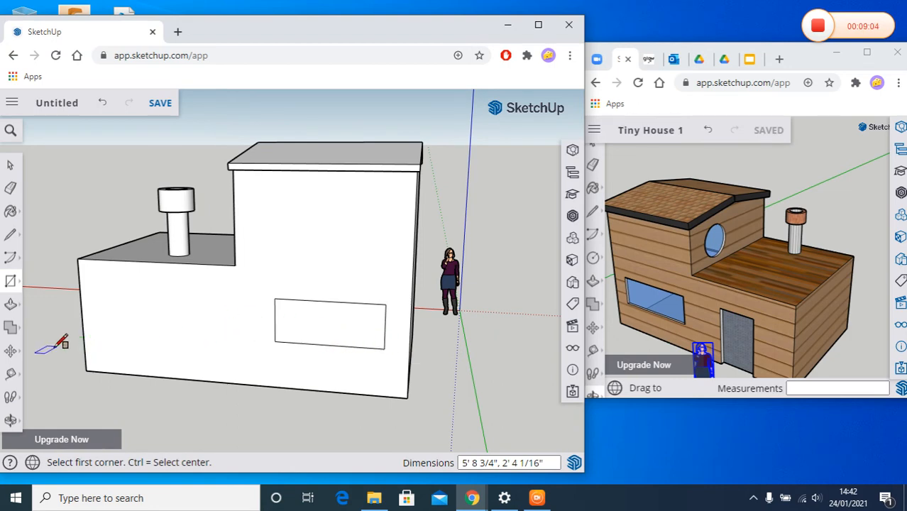
click(11, 305)
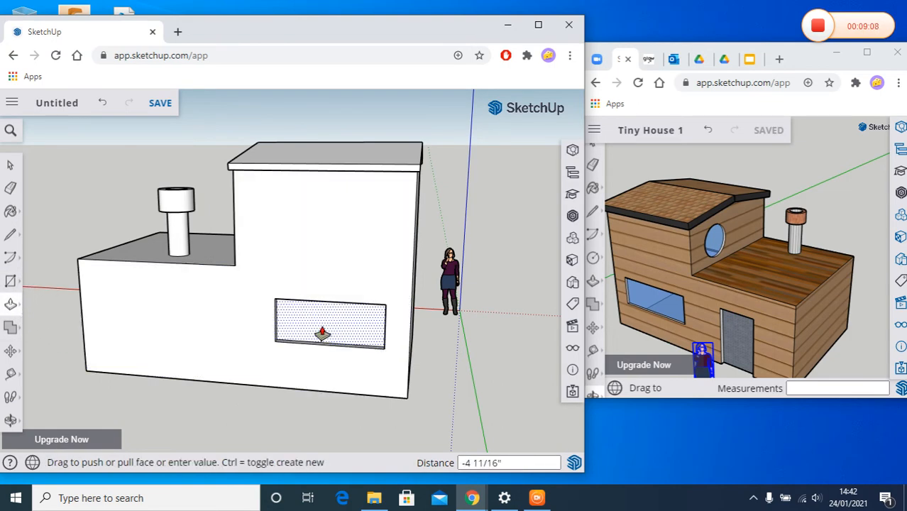
click(322, 332)
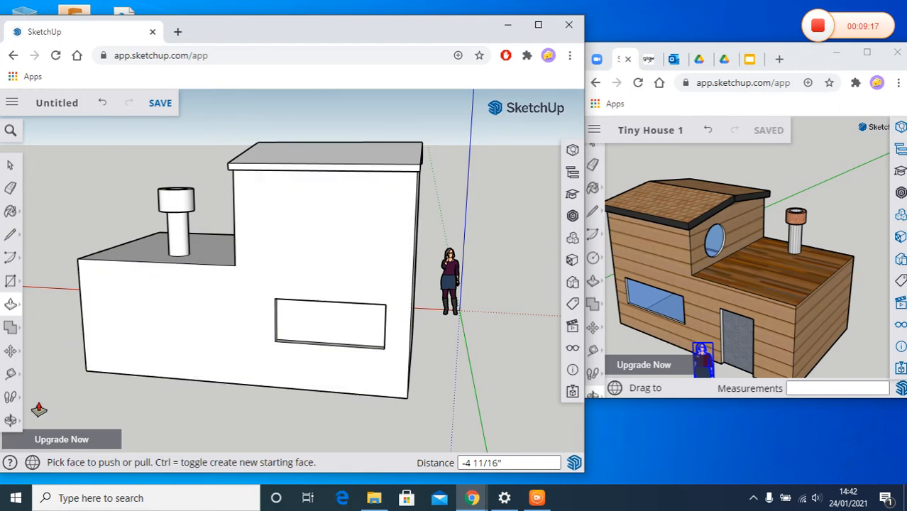
Step: Paint the front wall and the lower section's end wall with Cladding Siding Tan from the Brick, Cladding and Siding materials
click(11, 419)
drag(195, 265, 531, 303)
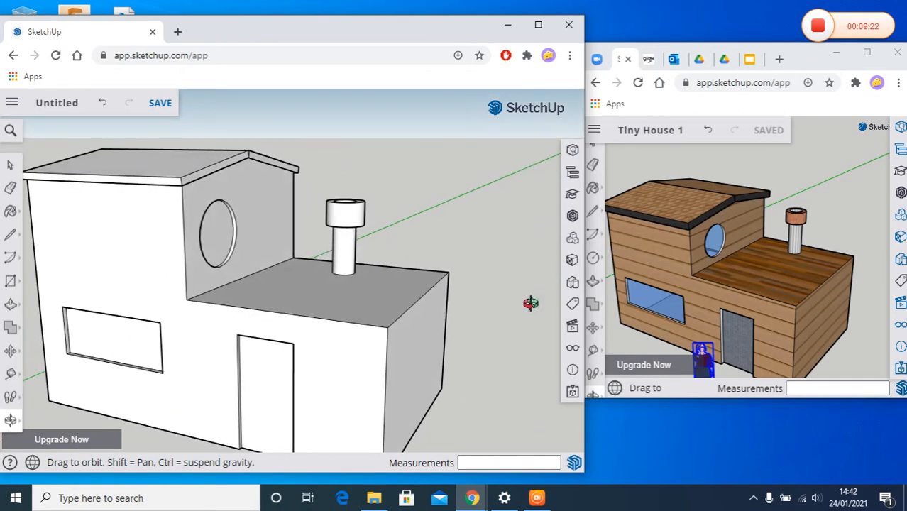
drag(283, 412, 182, 389)
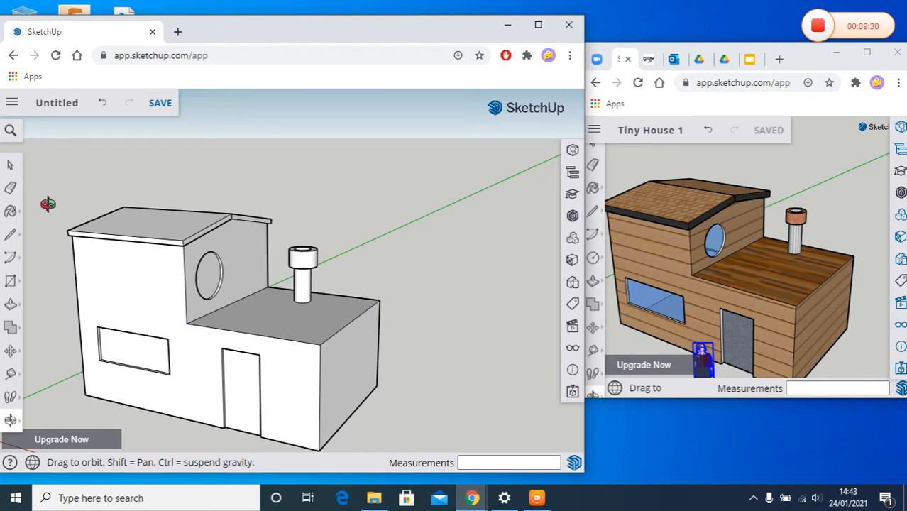
click(11, 212)
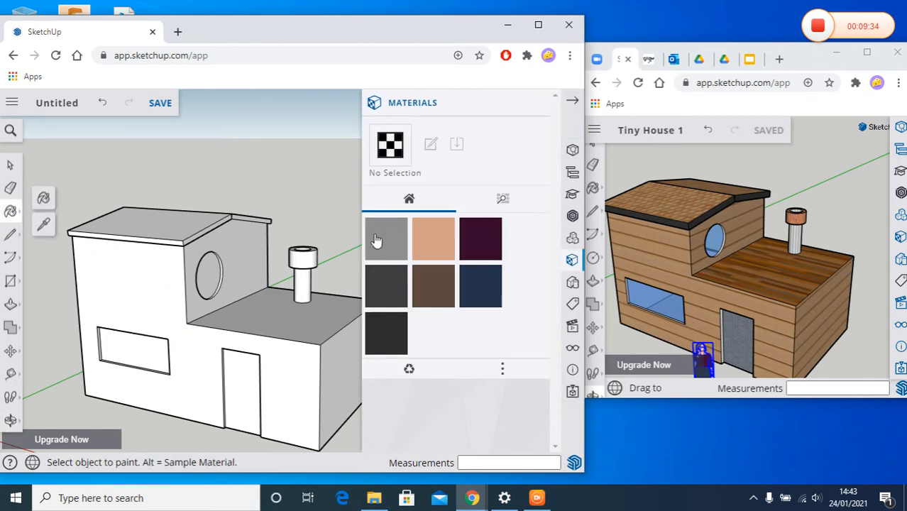
click(502, 201)
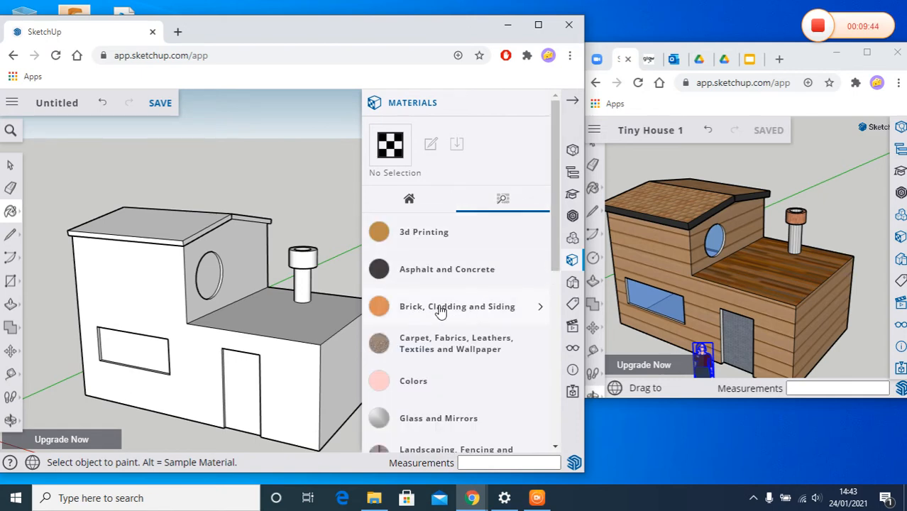
click(540, 310)
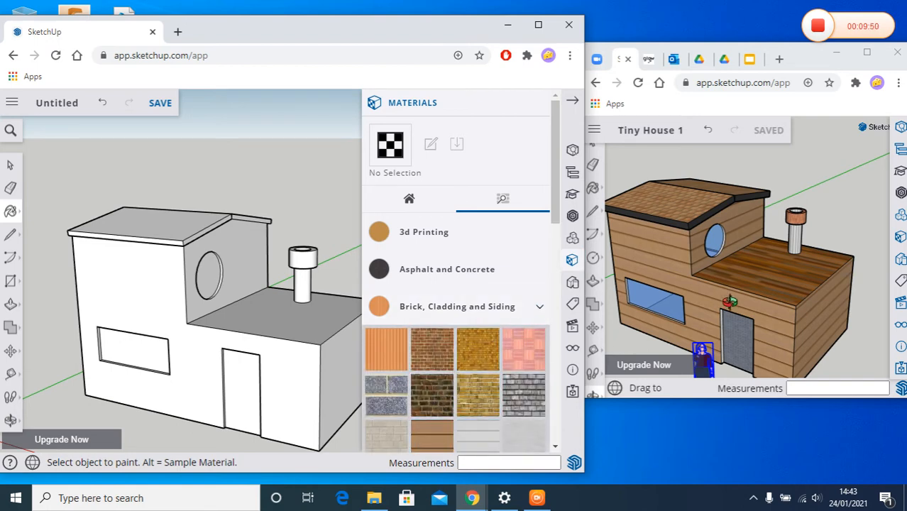
click(437, 436)
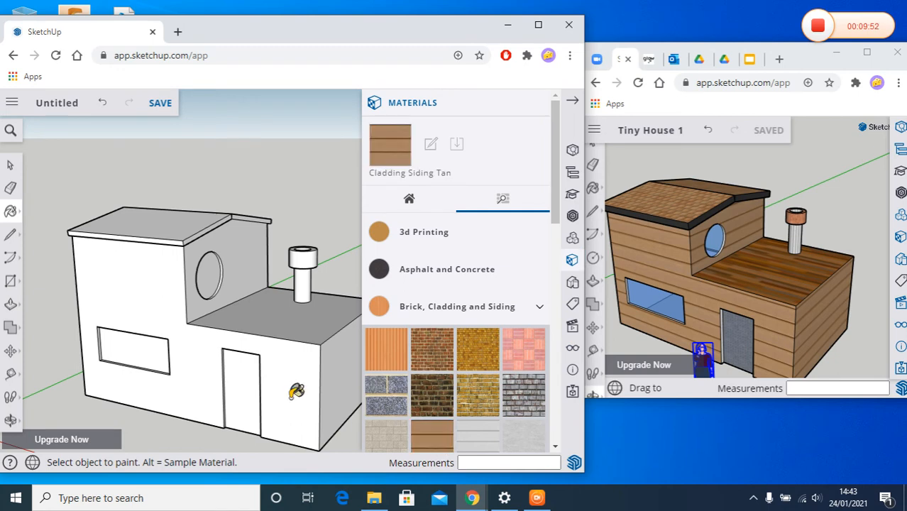
click(199, 362)
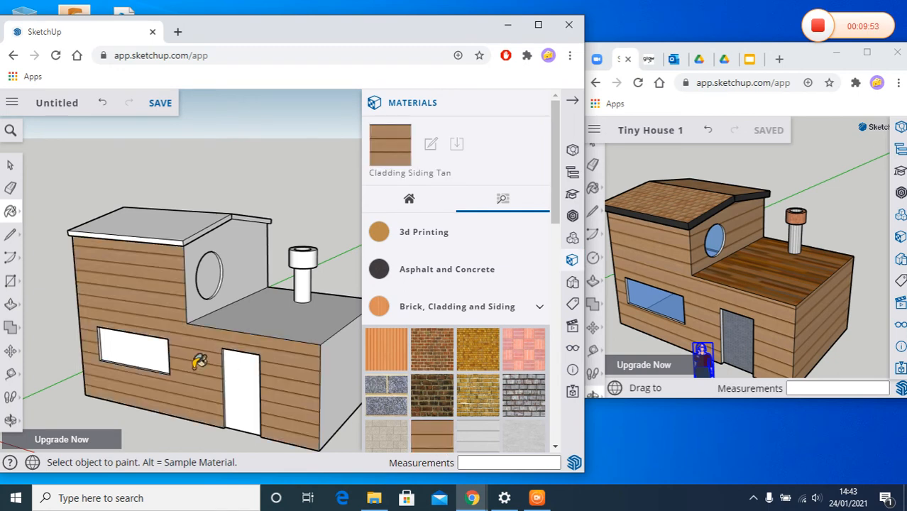
click(345, 382)
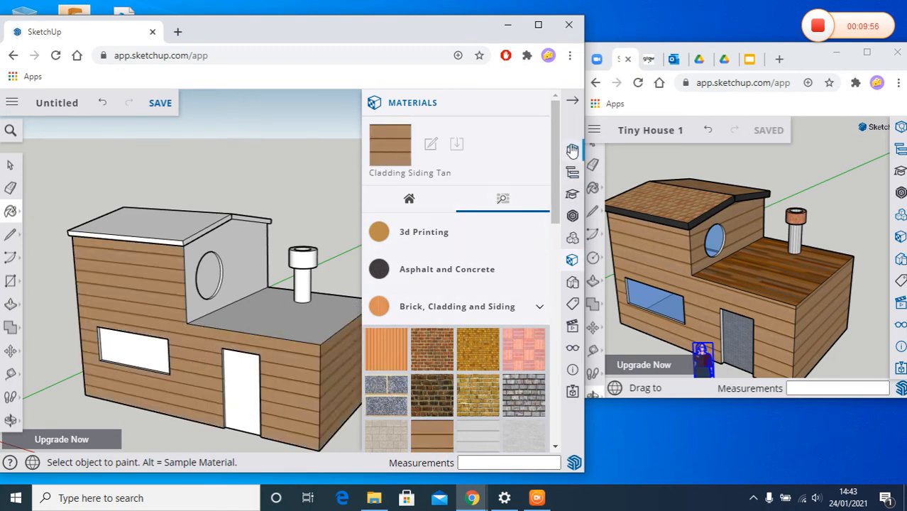
Step: Paint the taller section's gable end wall and the house's rear wall with Cladding Siding Tan
click(572, 101)
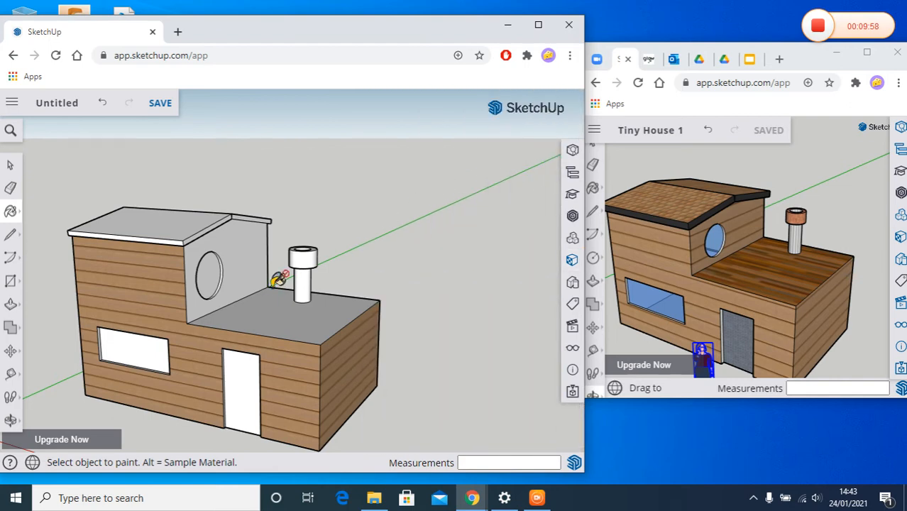
click(11, 420)
drag(132, 320, 527, 296)
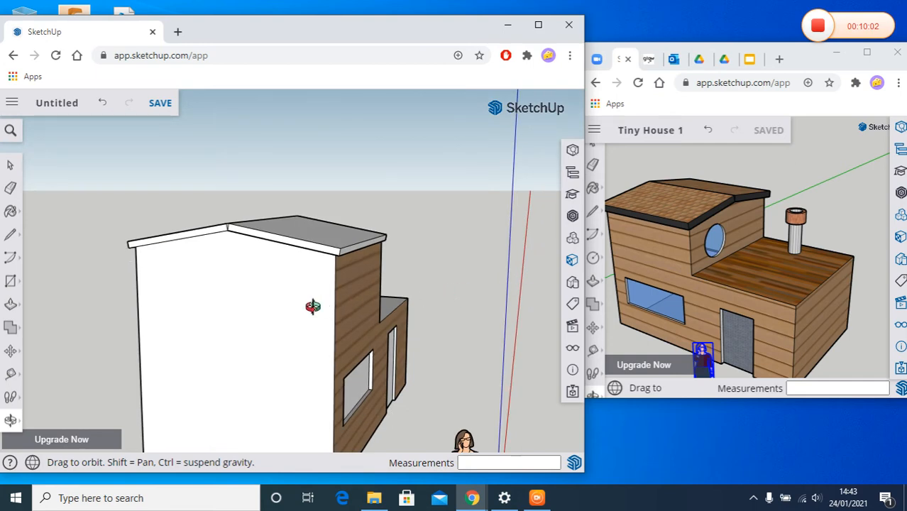
drag(313, 306, 521, 316)
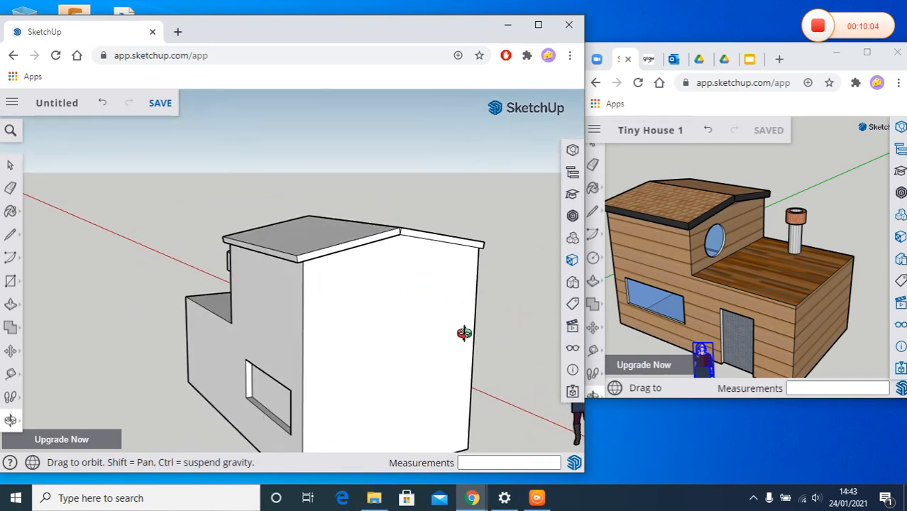
key(b)
click(402, 336)
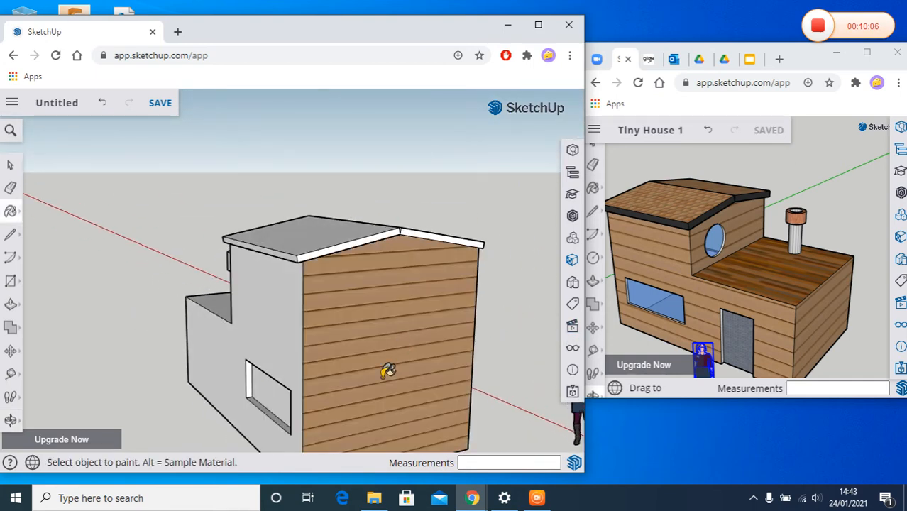
click(278, 331)
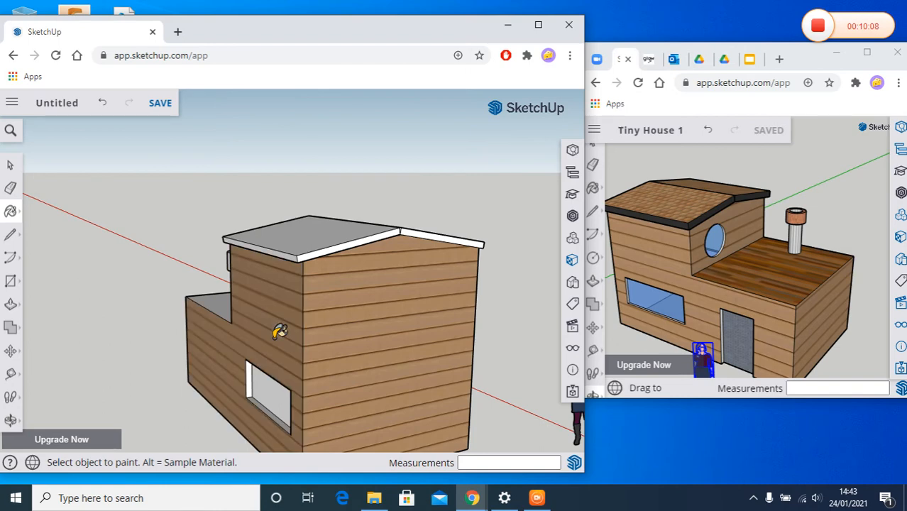
Step: Paint the rear slope of the pitched roof with Roofing Scalloped from the Roofing materials
click(10, 211)
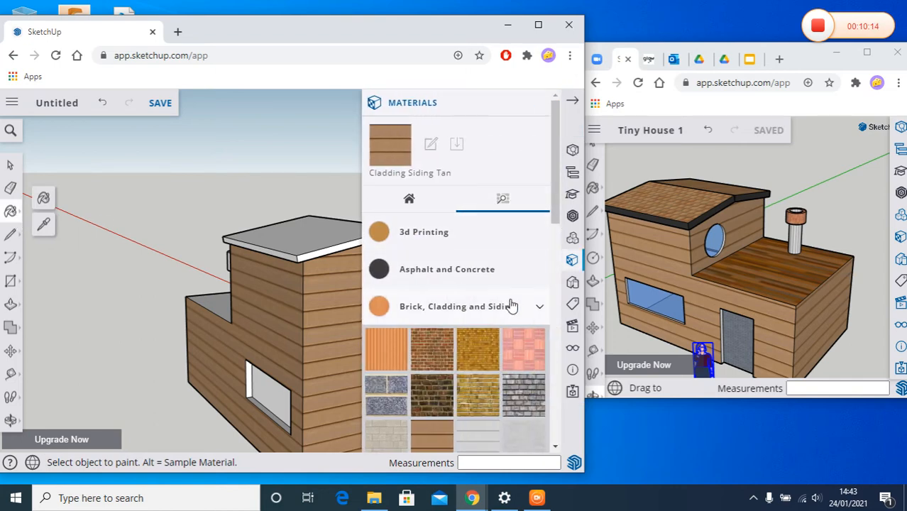
click(539, 313)
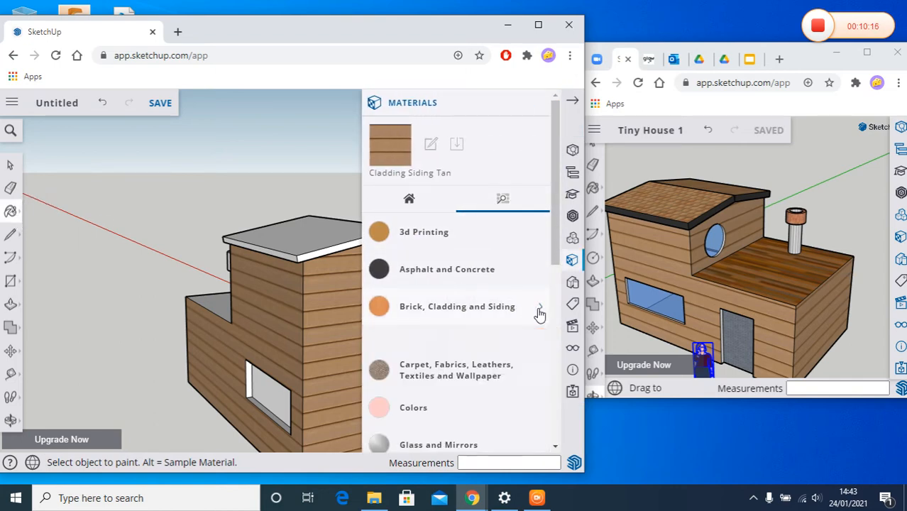
scroll(516, 322, down, 2)
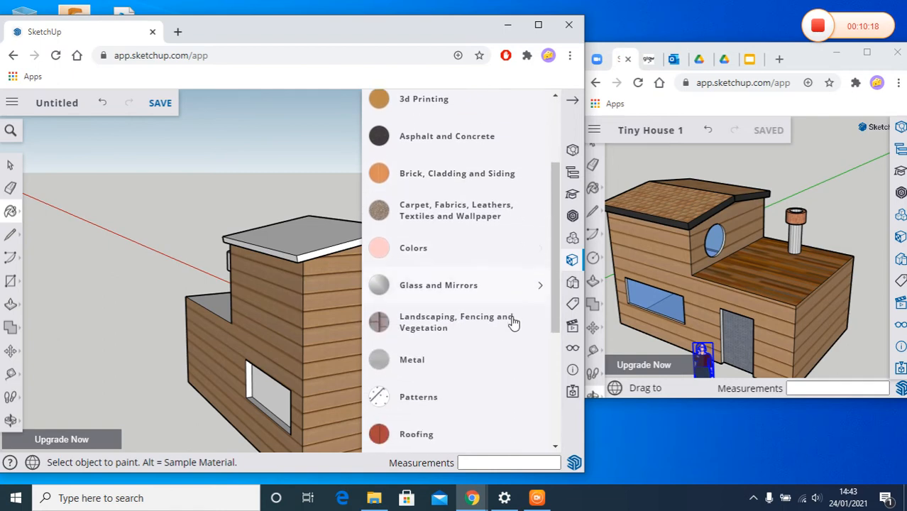
scroll(513, 321, down, 2)
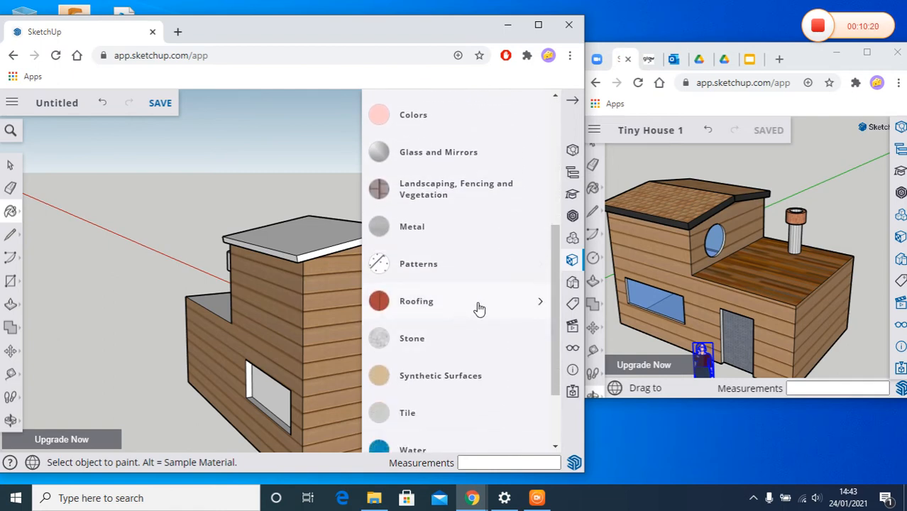
click(538, 307)
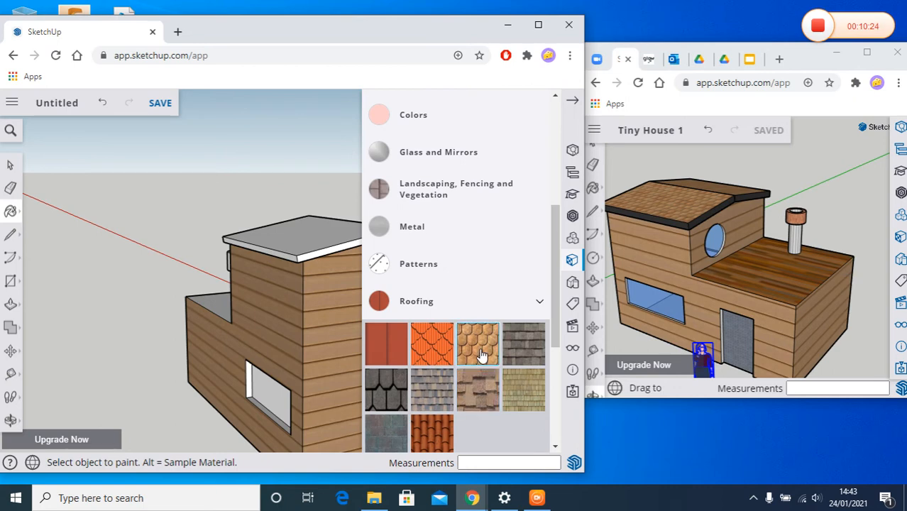
click(306, 229)
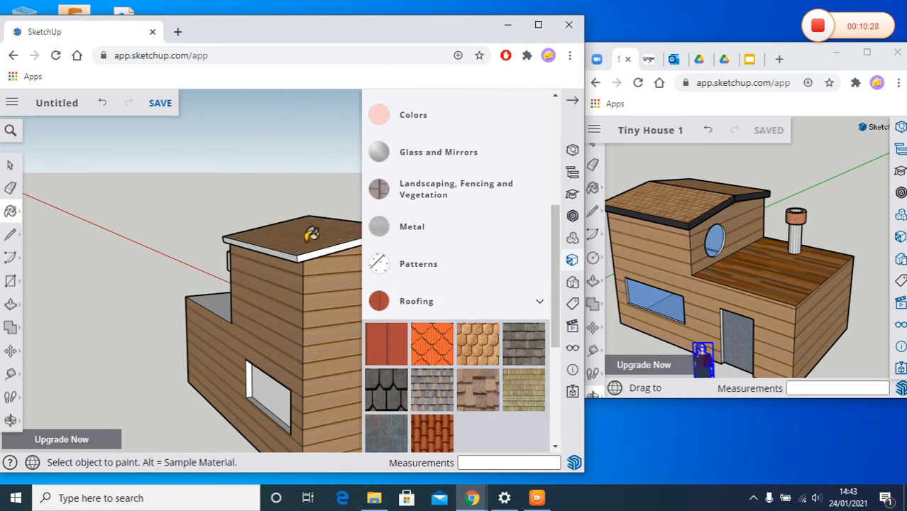
click(572, 101)
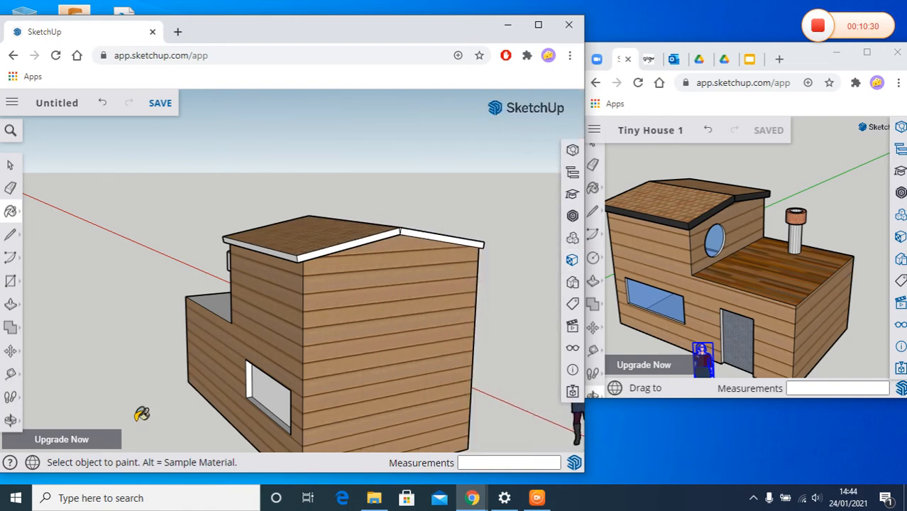
Step: Paint the front roof slope and the narrow strip along the ridge with Roofing Scalloped
click(11, 419)
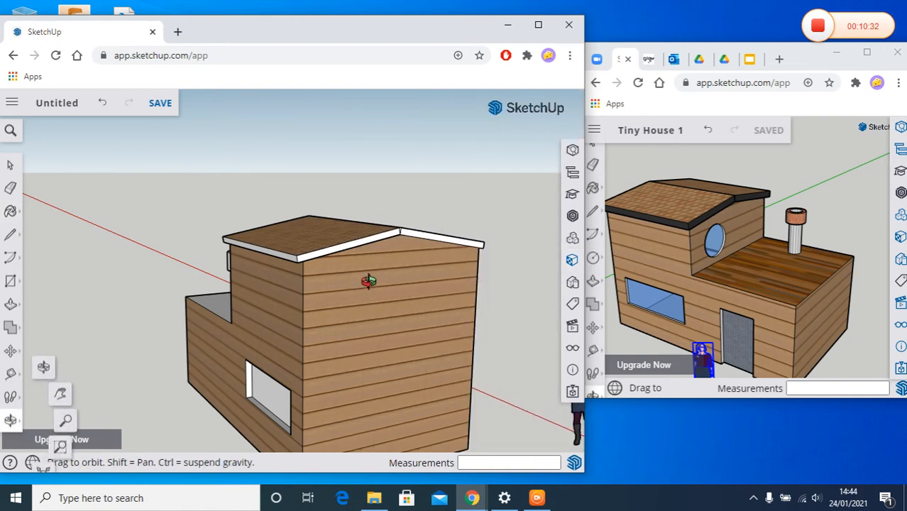
drag(368, 281, 201, 378)
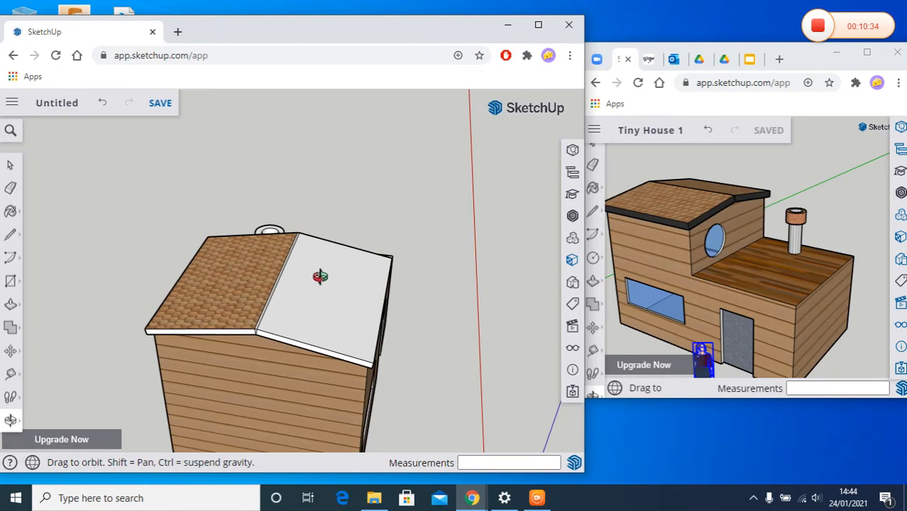
scroll(318, 278, up, 5)
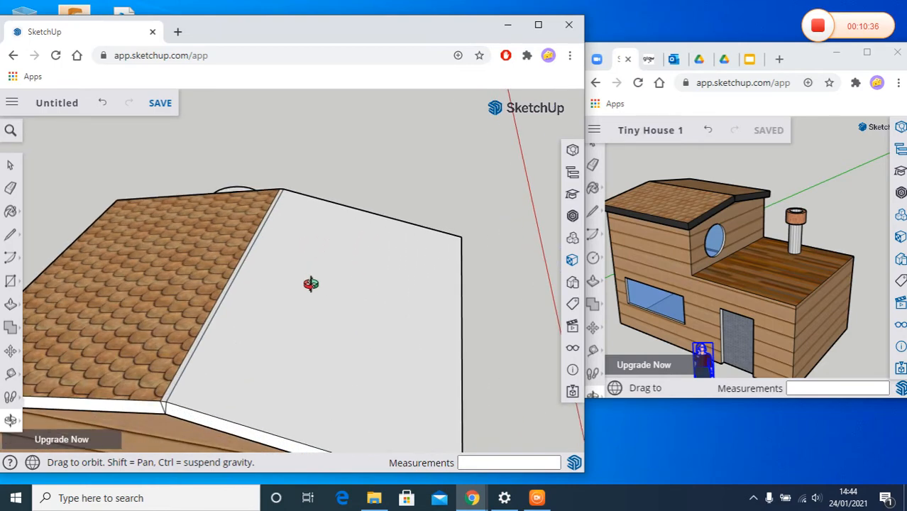
key(b)
click(323, 270)
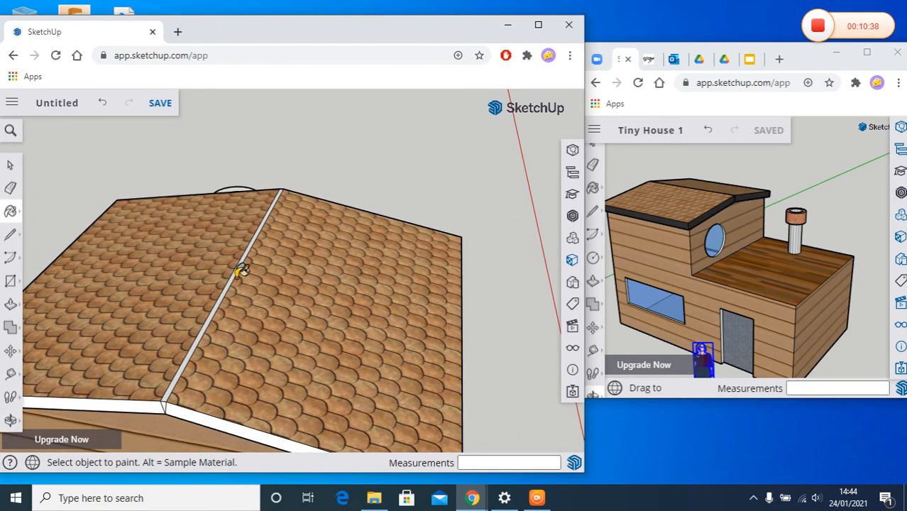
scroll(241, 270, up, 3)
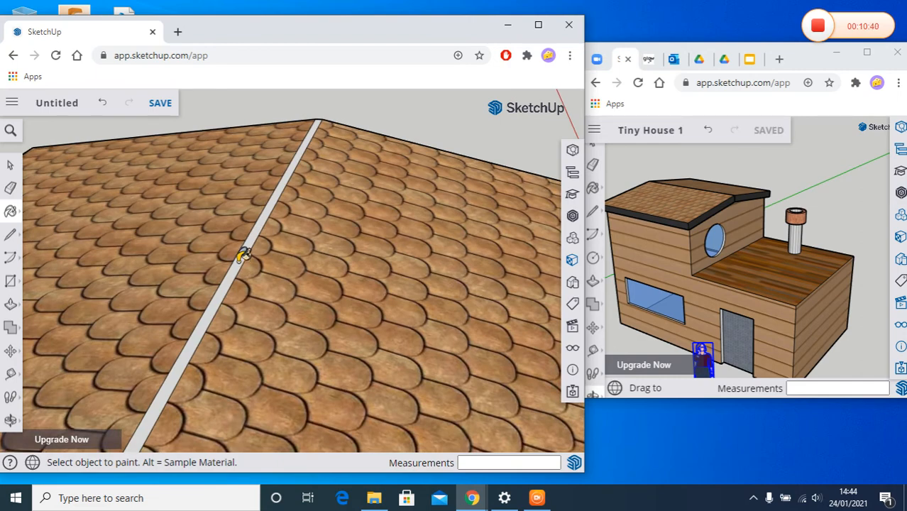
click(243, 257)
Step: Paint the upper wall around the circular window with Concrete Scored Jointless from the Asphalt and Concrete materials
scroll(298, 290, down, 4)
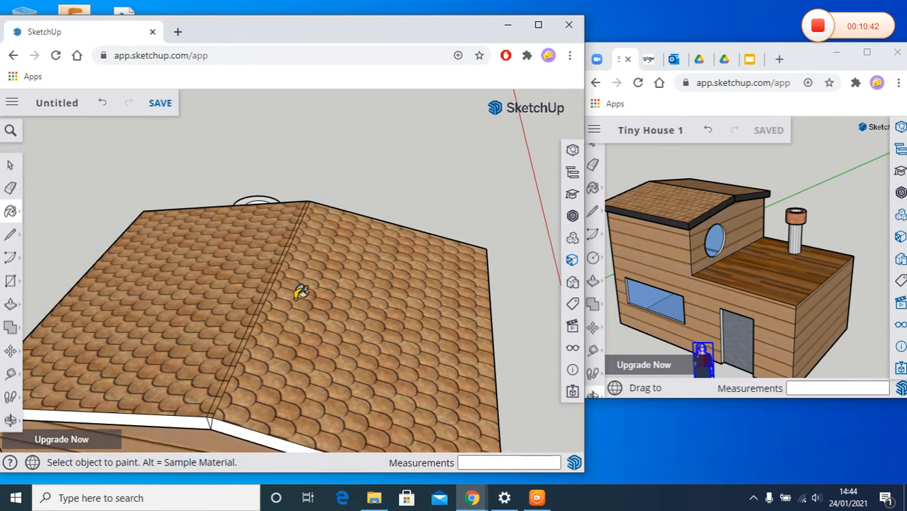
scroll(301, 292, down, 2)
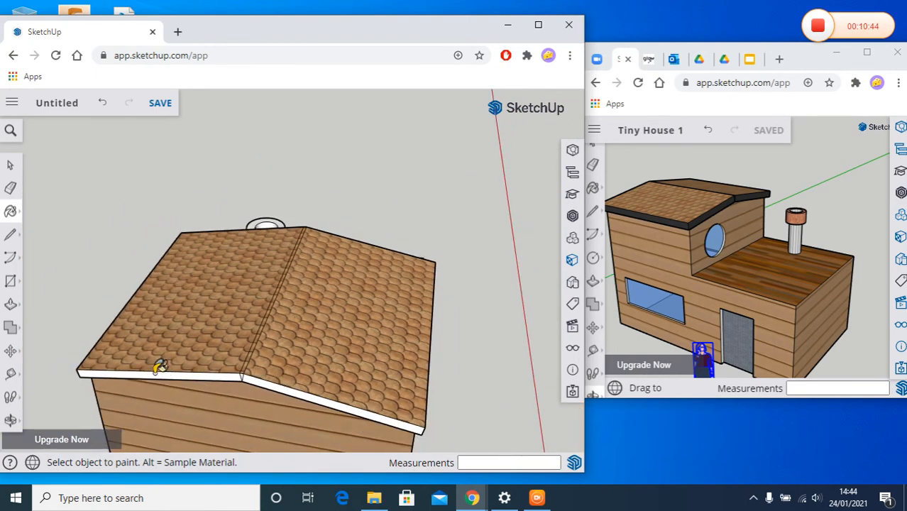
click(10, 423)
drag(199, 316, 513, 276)
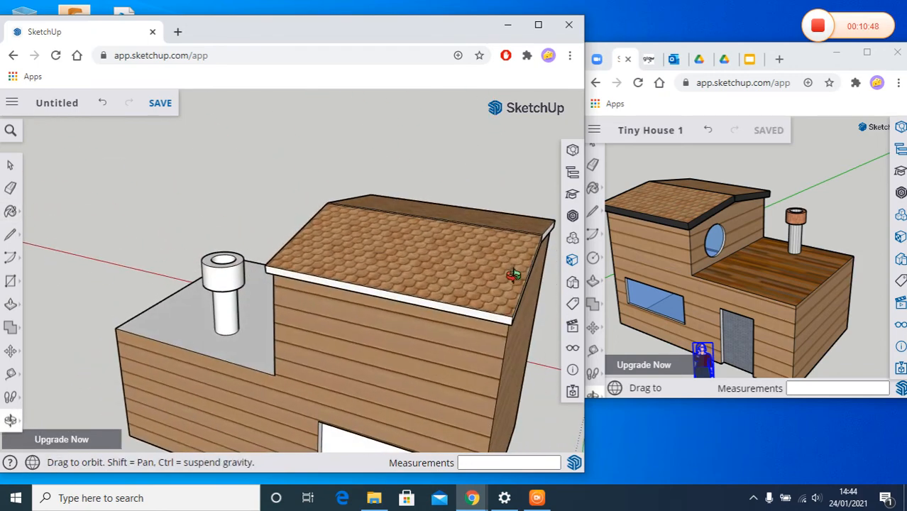
drag(342, 291, 510, 301)
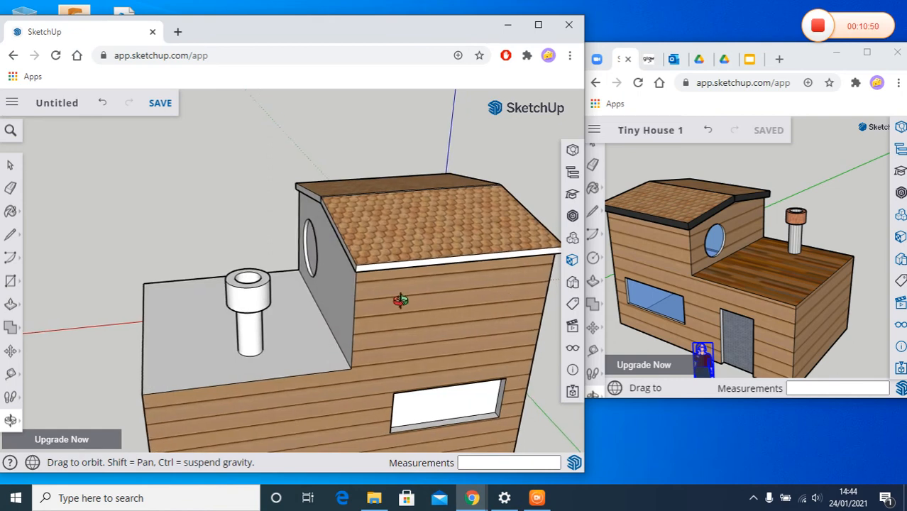
mouse_move(401, 299)
mouse_down()
mouse_move(513, 289)
mouse_move(442, 292)
mouse_move(473, 295)
mouse_up()
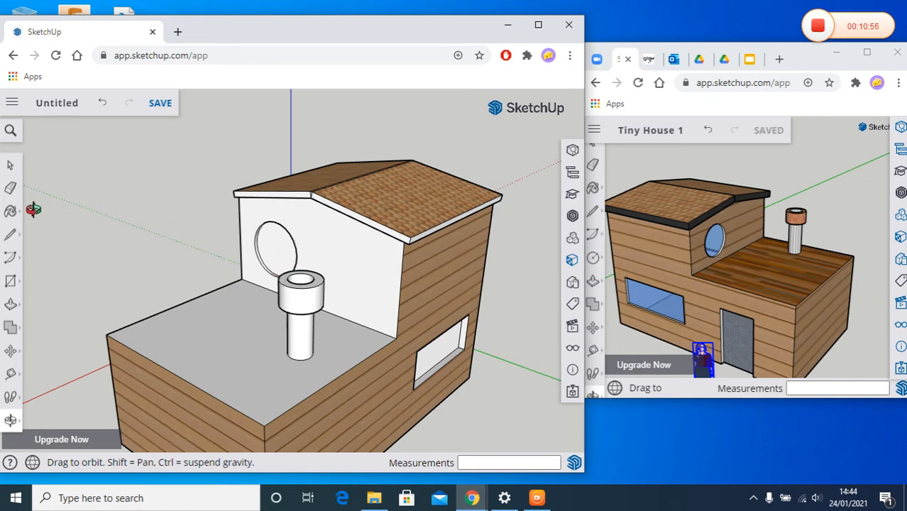
click(10, 211)
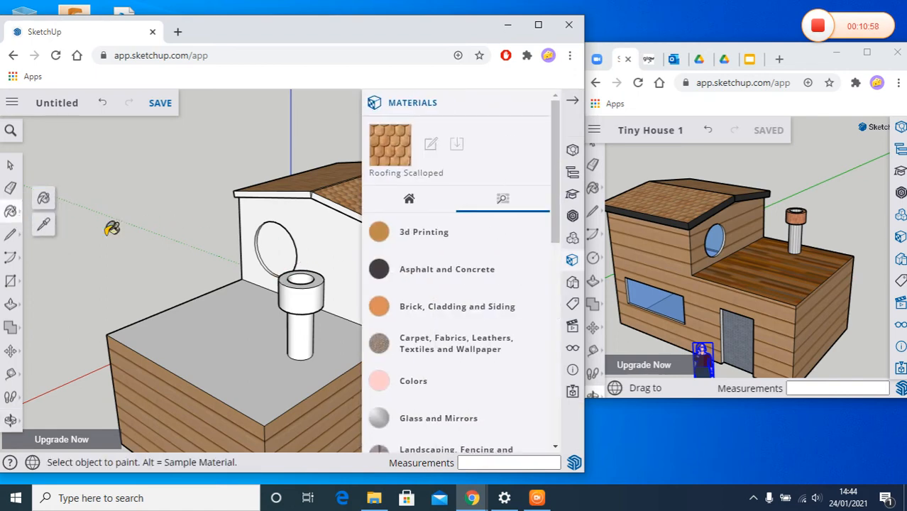
click(538, 273)
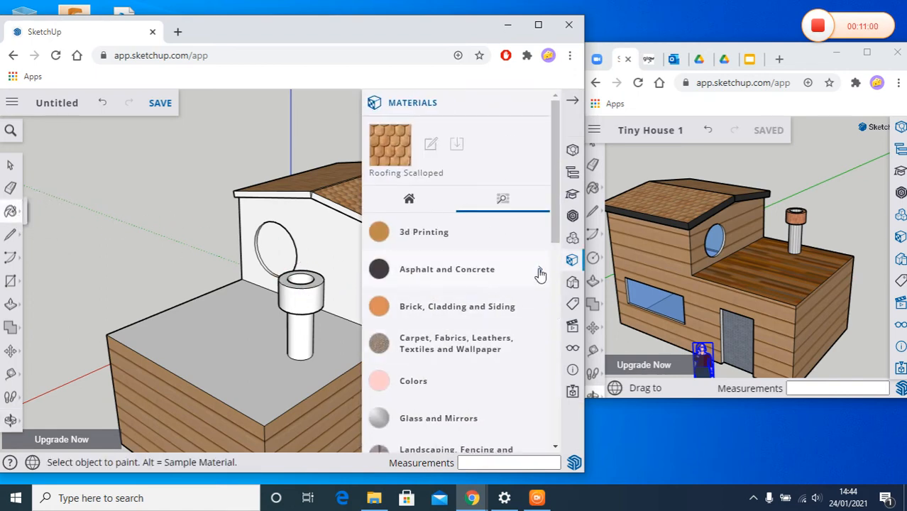
scroll(504, 325, down, 1)
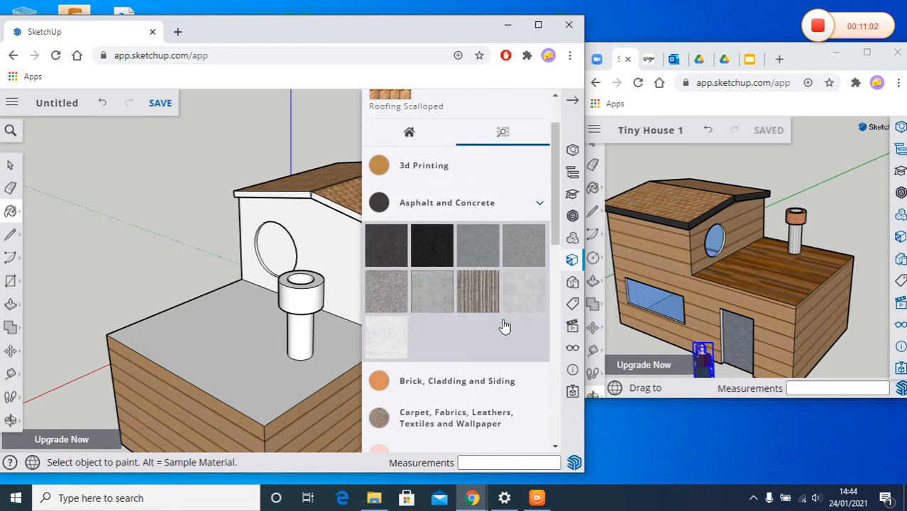
click(478, 291)
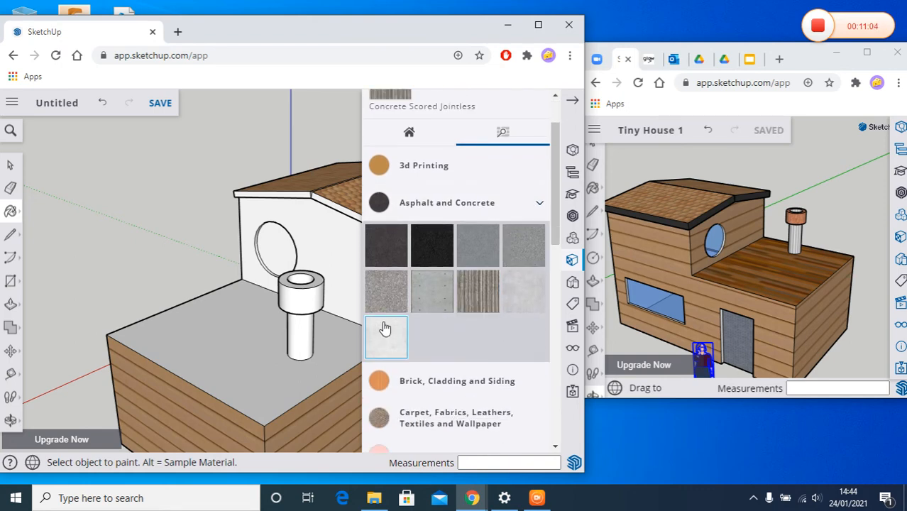
click(327, 241)
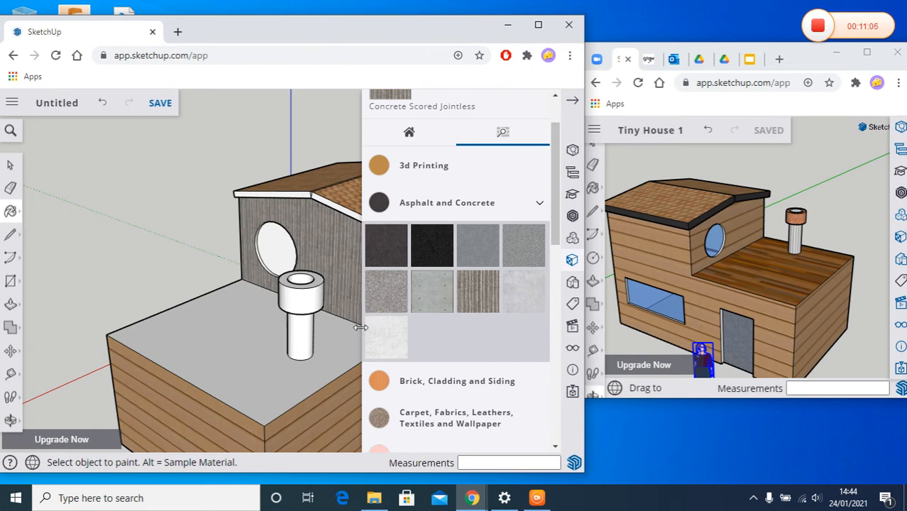
Step: Paint the lower section's flat roof around the chimney with the light-toned plank material from the Wood materials
click(539, 203)
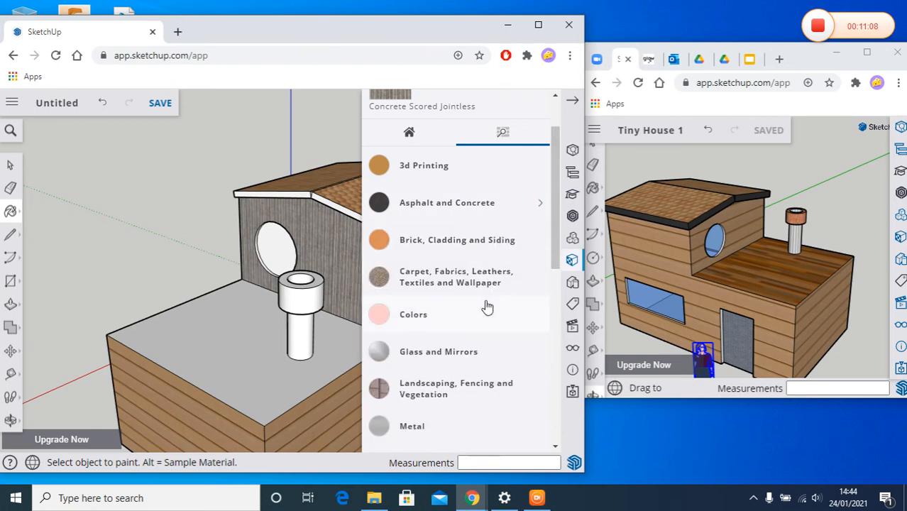
scroll(489, 306, down, 1)
scroll(490, 306, down, 1)
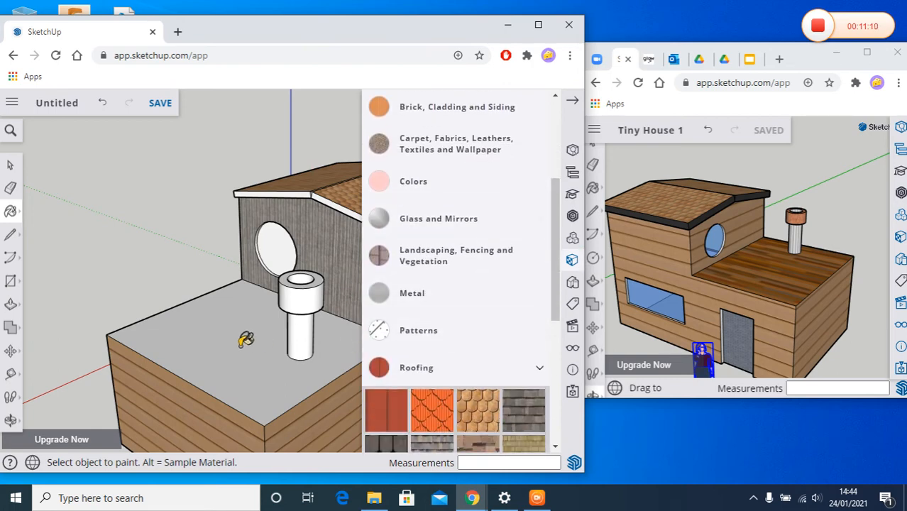
scroll(454, 306, up, 3)
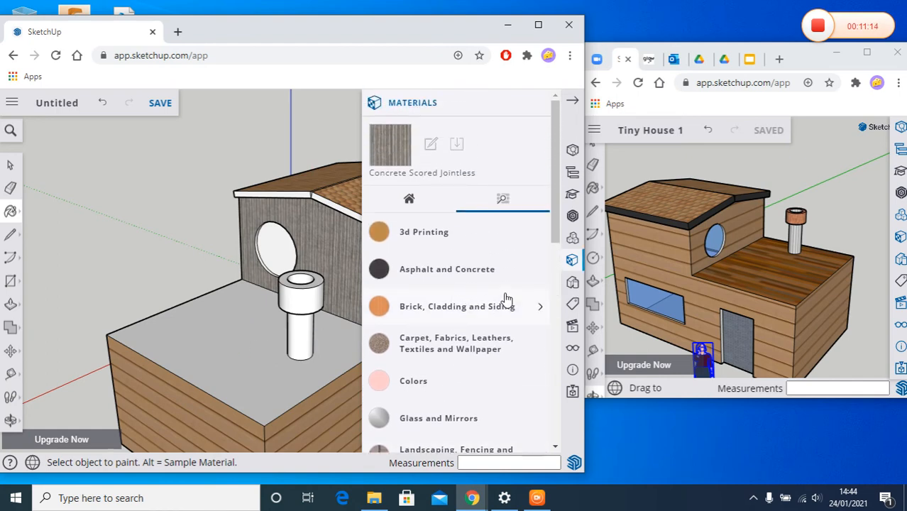
scroll(507, 300, down, 5)
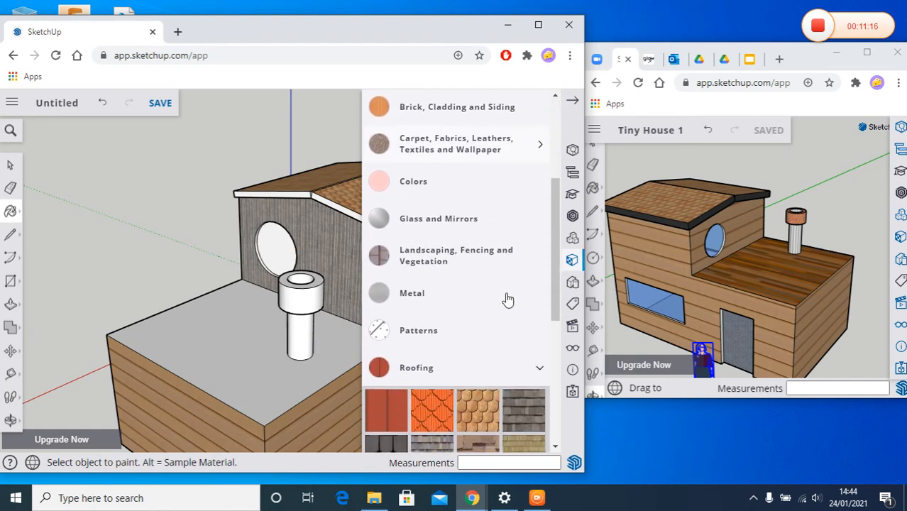
scroll(507, 299, down, 3)
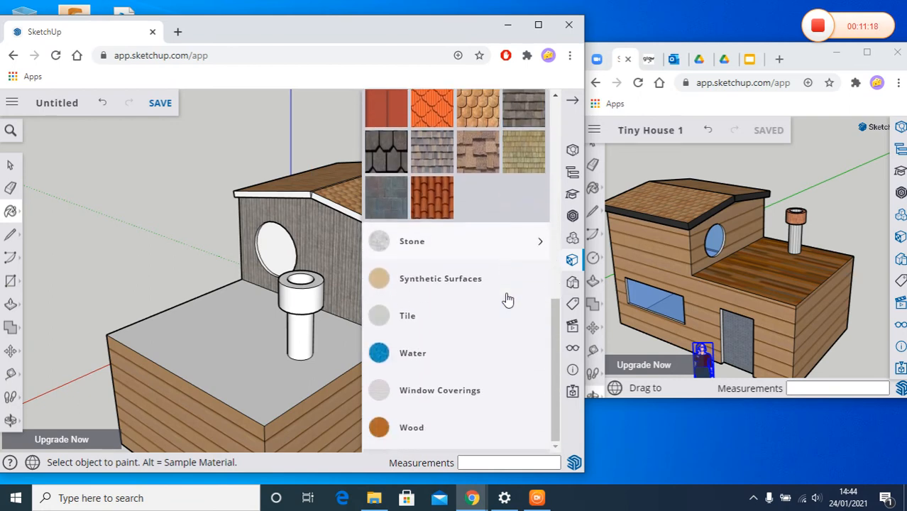
click(473, 432)
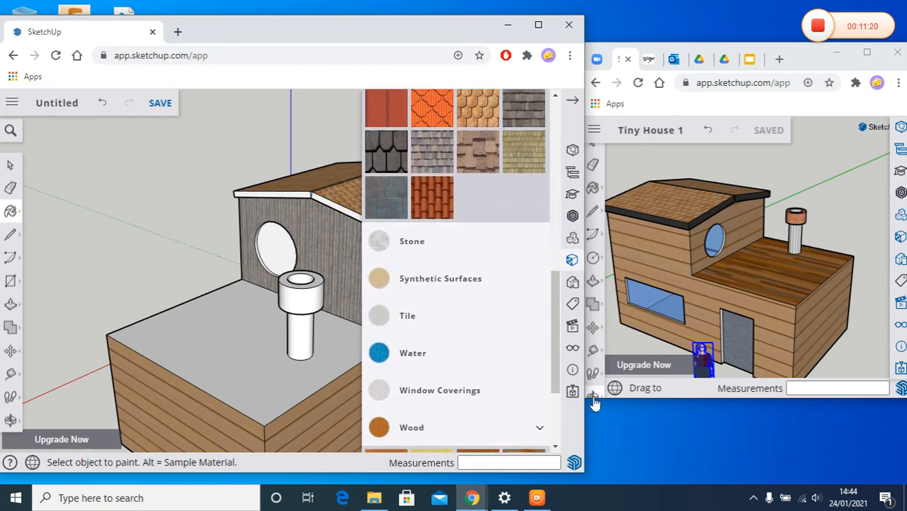
drag(557, 351, 555, 394)
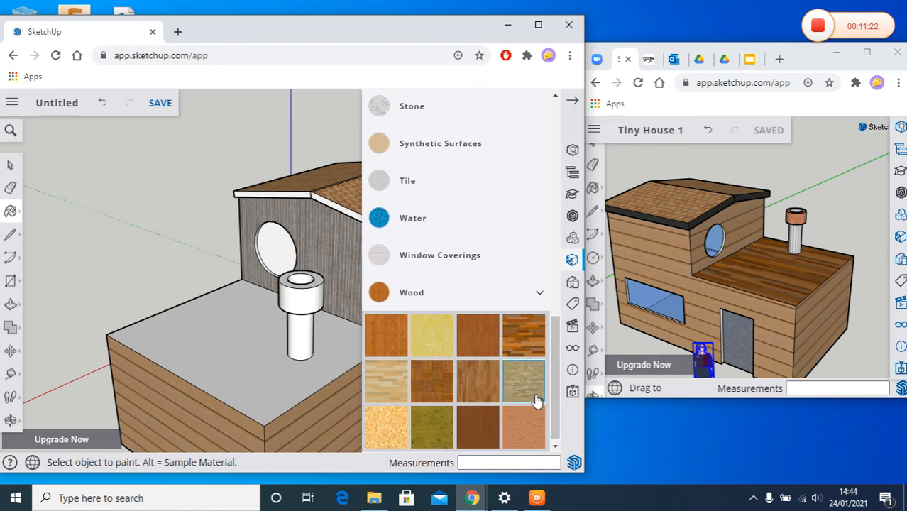
click(387, 382)
click(252, 341)
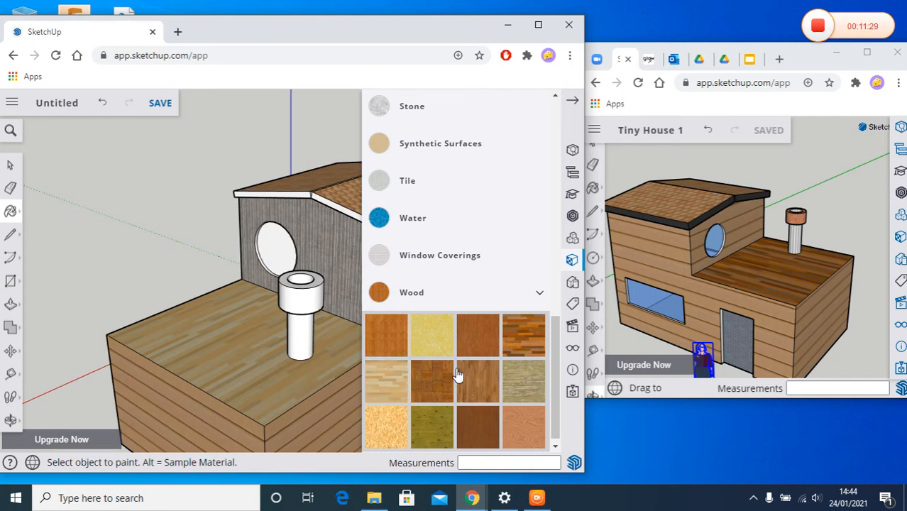
Step: Paint the chimney pipe and its wider cap with Metal Corrugated Shiny from the Metal materials
click(540, 294)
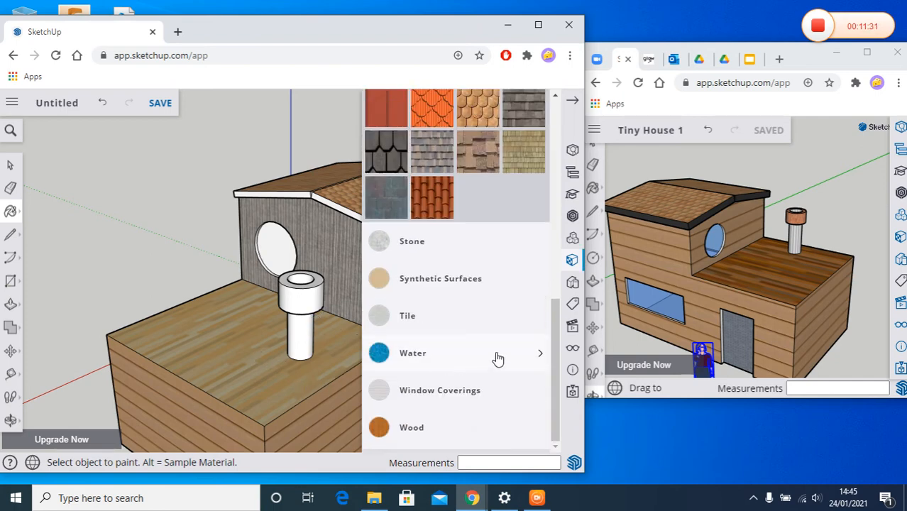
scroll(537, 279, up, 4)
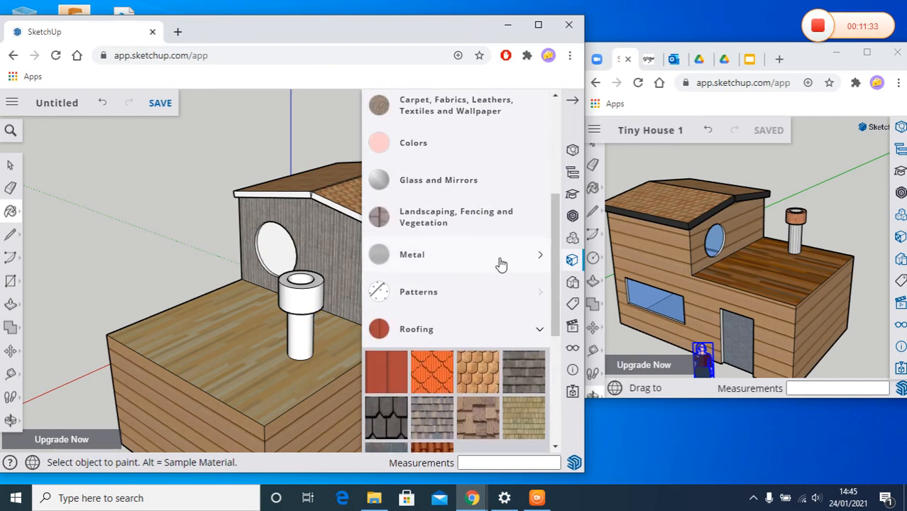
click(500, 261)
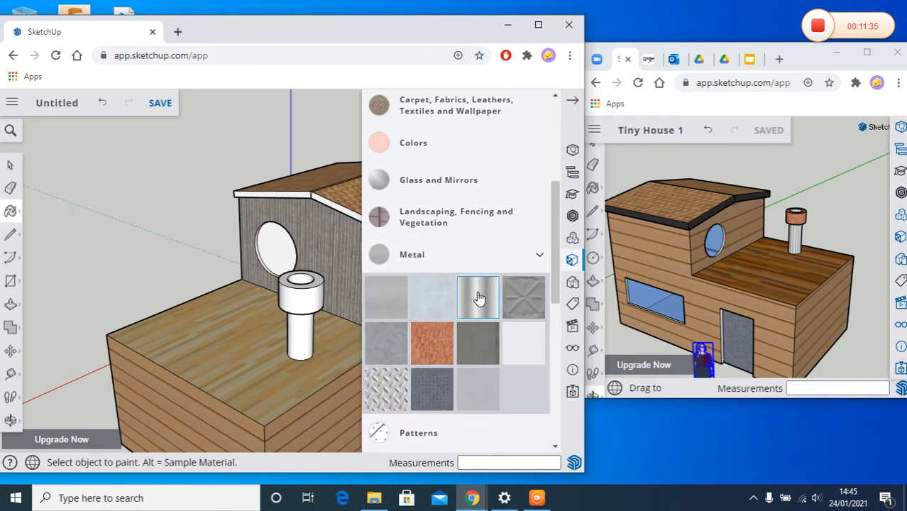
click(309, 334)
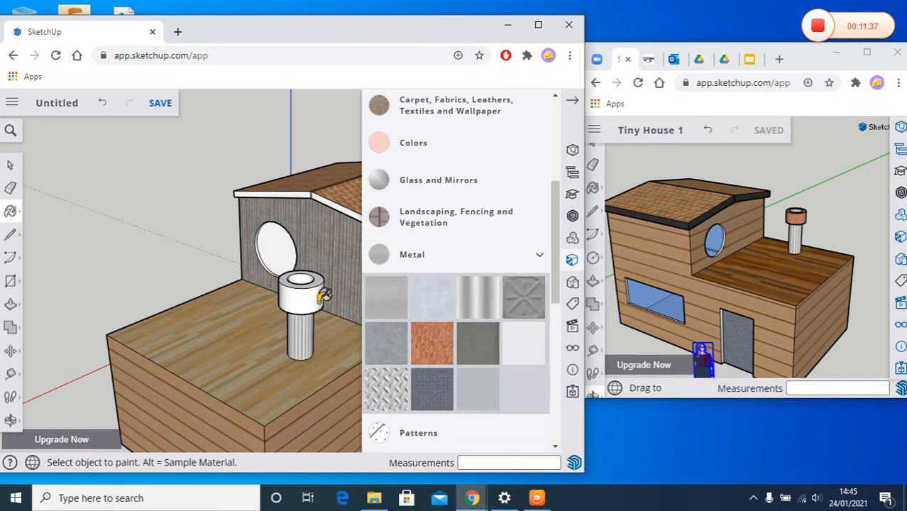
click(318, 304)
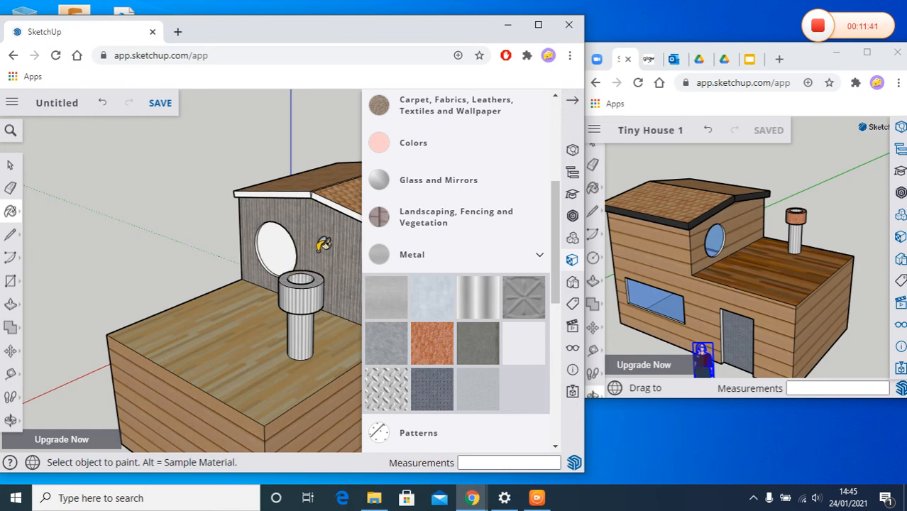
click(572, 101)
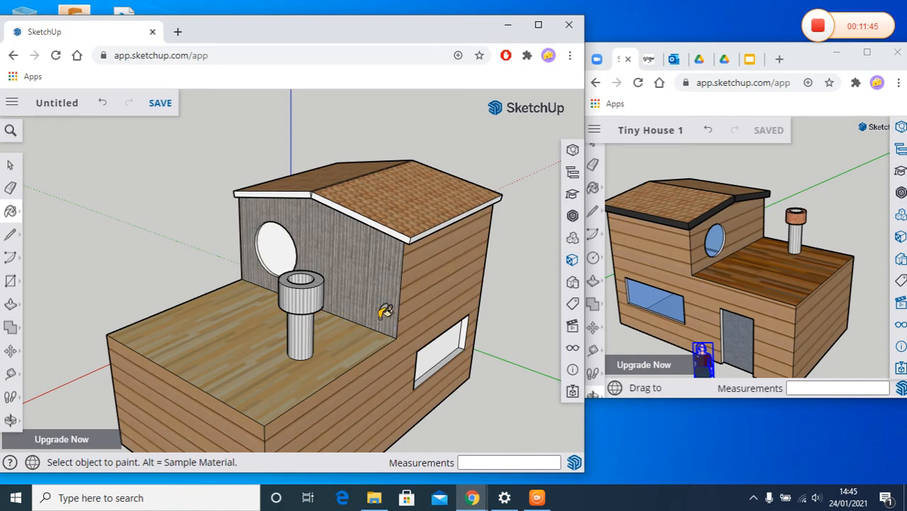
Step: Paint the circular window pane with the cloudy sky-reflection glass from the Glass and Mirrors materials
click(10, 423)
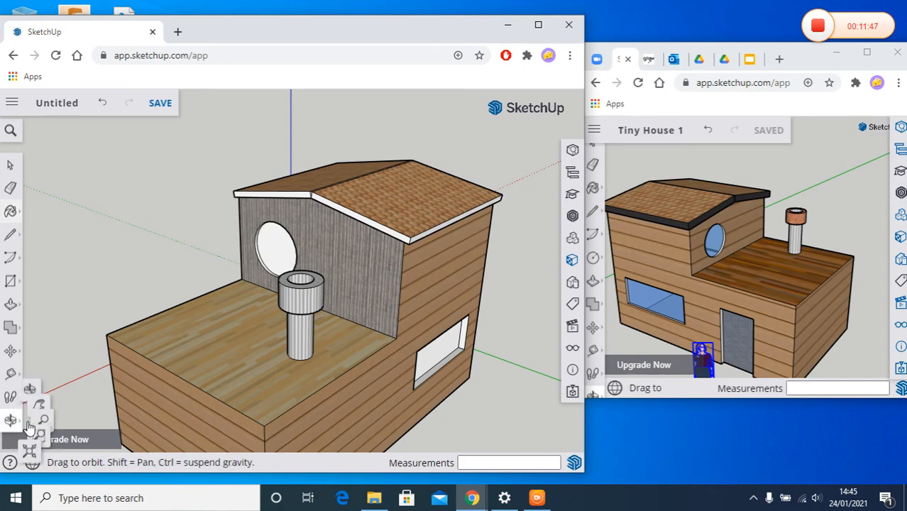
drag(223, 324, 442, 276)
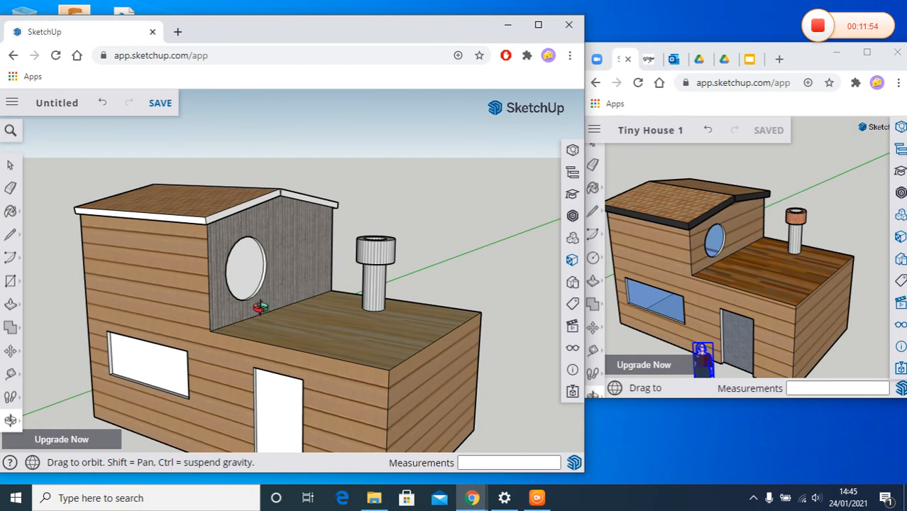
click(22, 214)
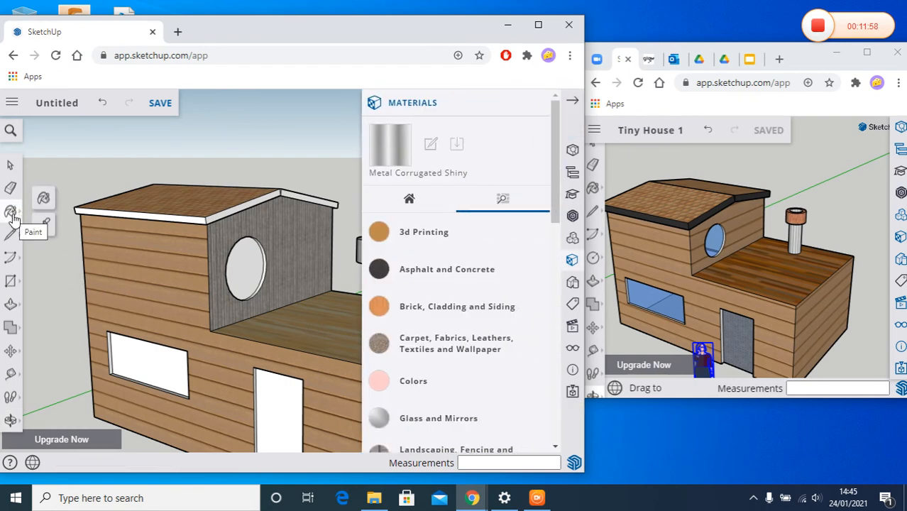
click(11, 213)
scroll(489, 326, down, 2)
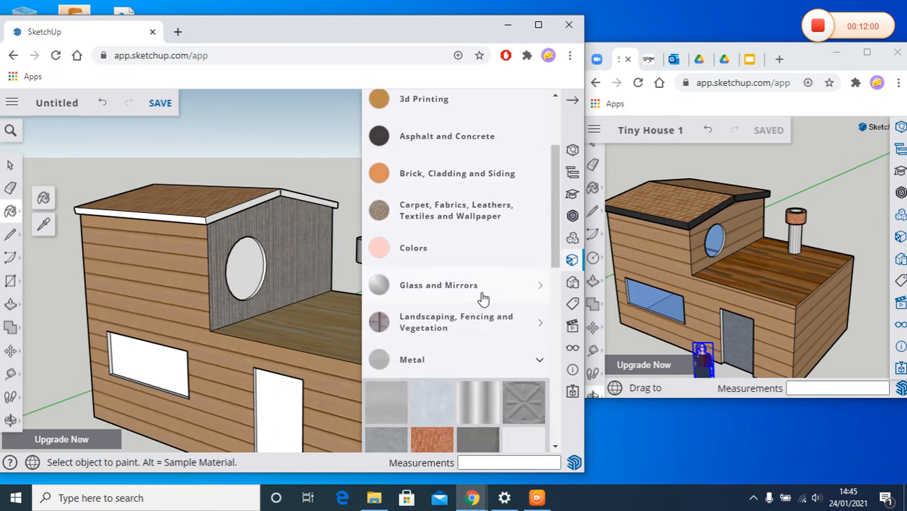
click(482, 290)
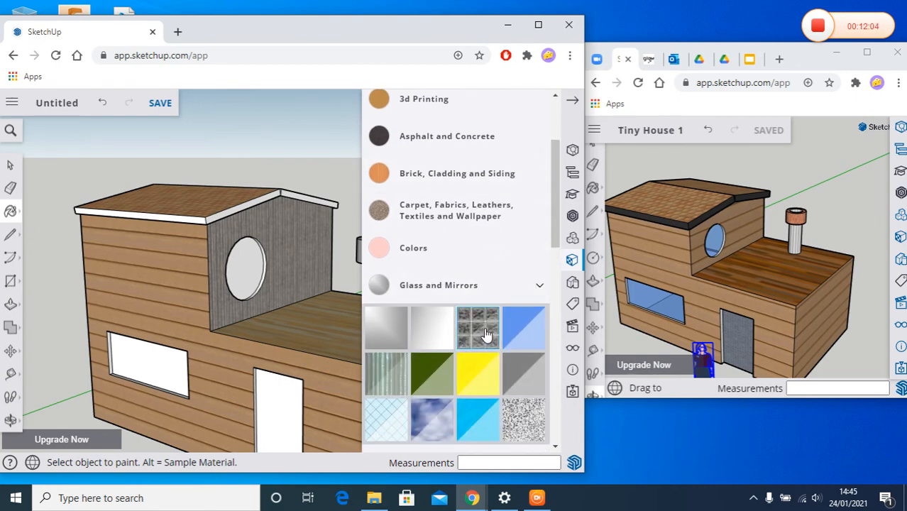
click(428, 406)
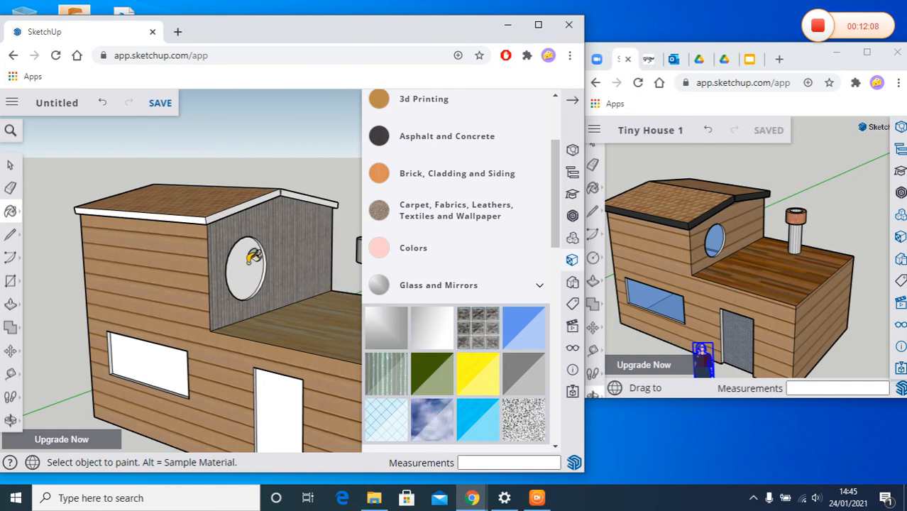
click(253, 257)
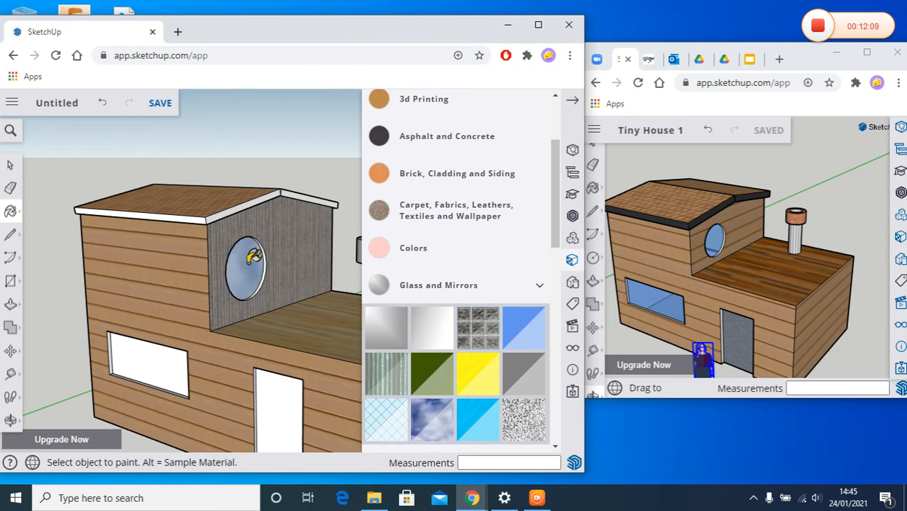
Step: Paint the rectangular window panes on both long sides of the house with the bright sky-blue translucent glass
click(477, 425)
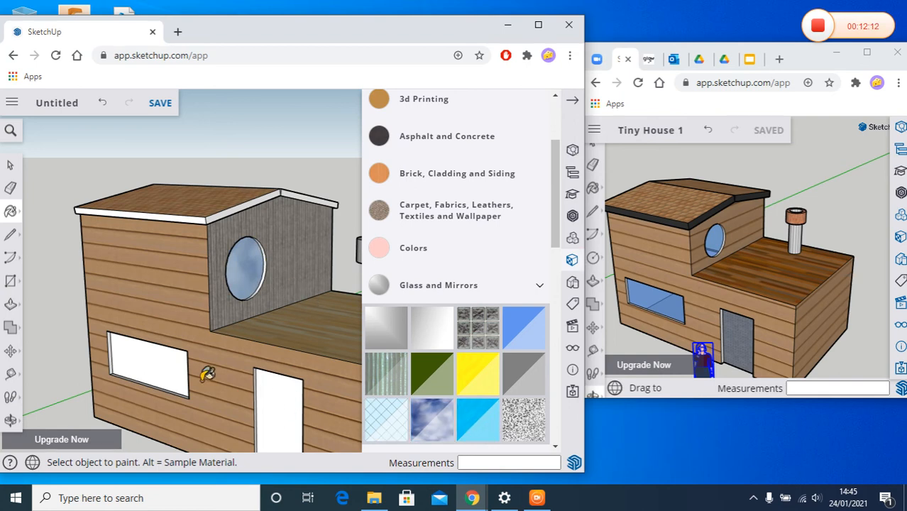
click(169, 360)
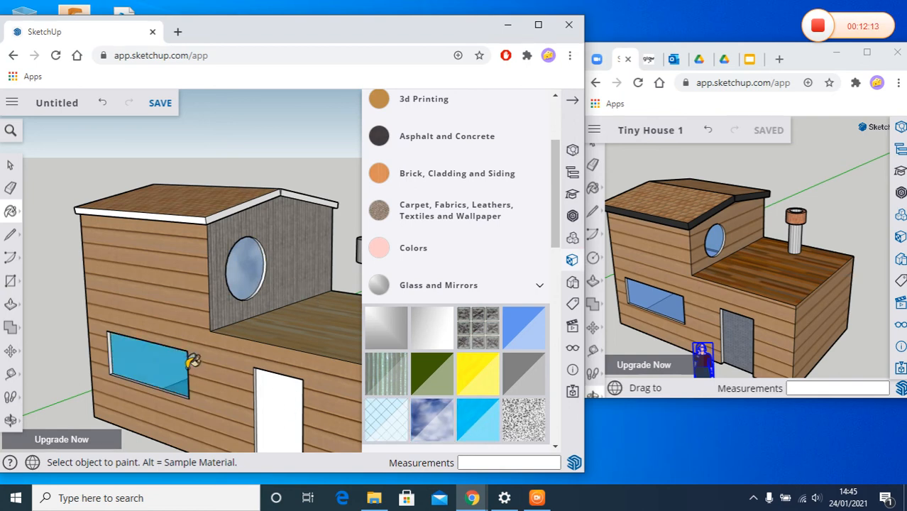
click(11, 420)
drag(210, 288, 345, 286)
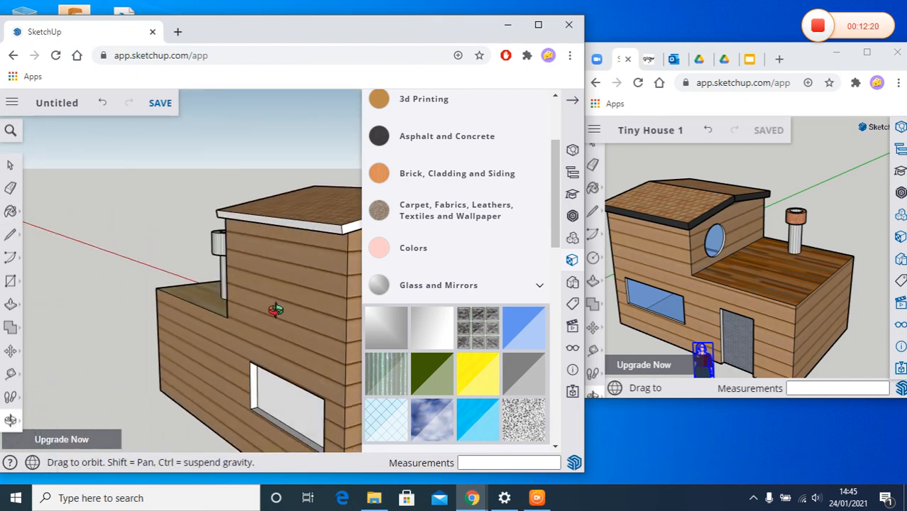
key(b)
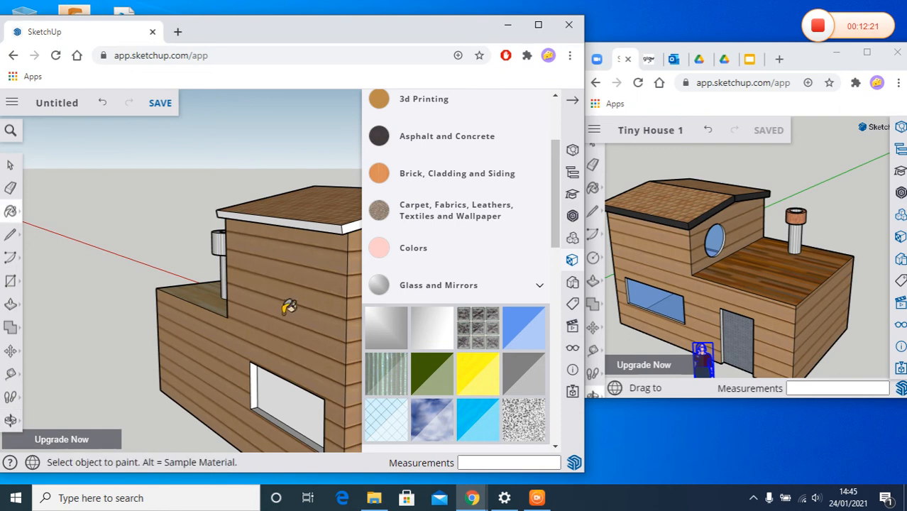
click(283, 383)
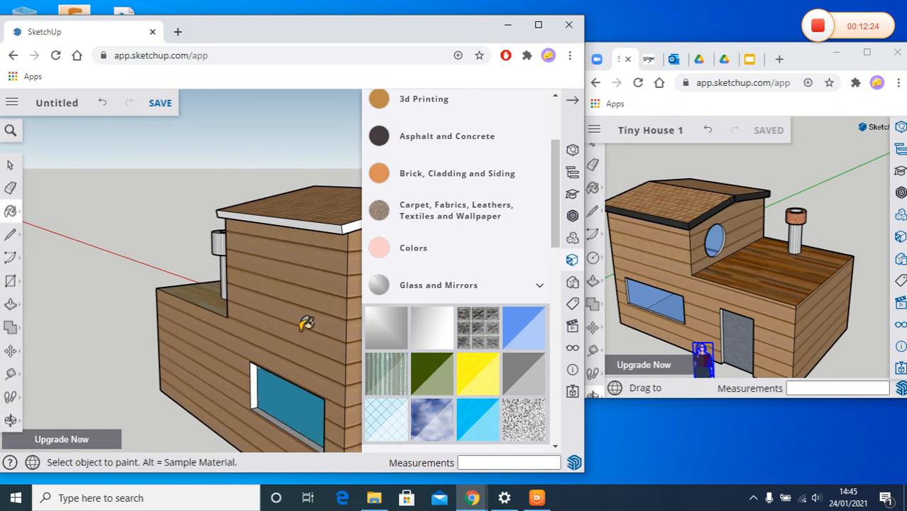
Step: Paint the front door with the wavy wood-grain material from Carpet, Fabrics, Leathers, Textiles and Wallpaper
click(10, 419)
drag(156, 342, 344, 295)
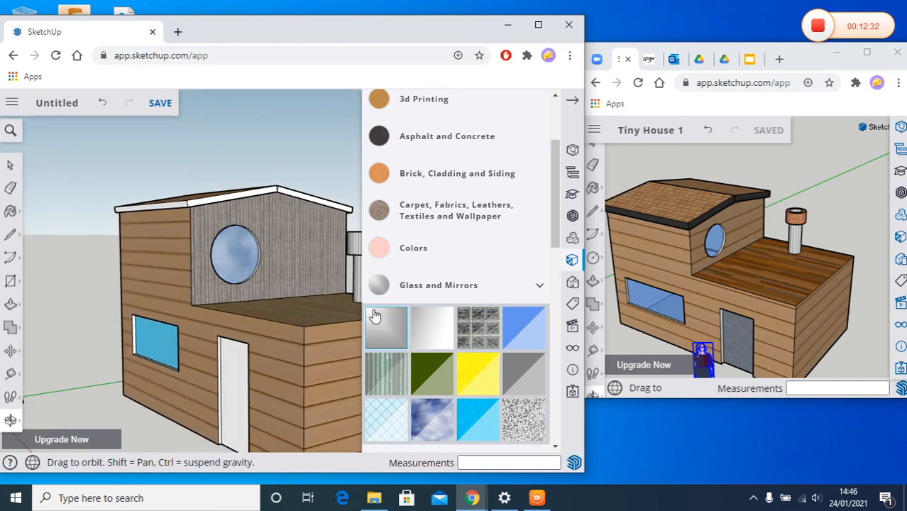
drag(556, 225, 555, 227)
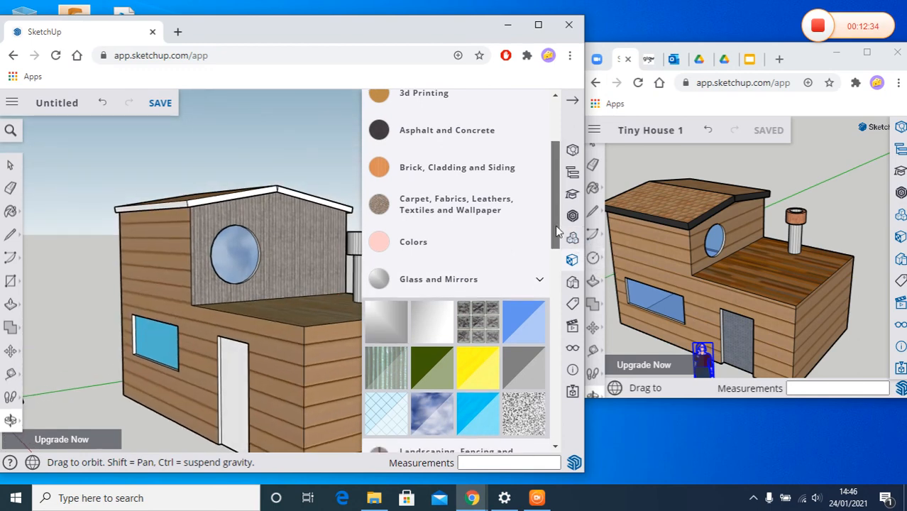
click(517, 211)
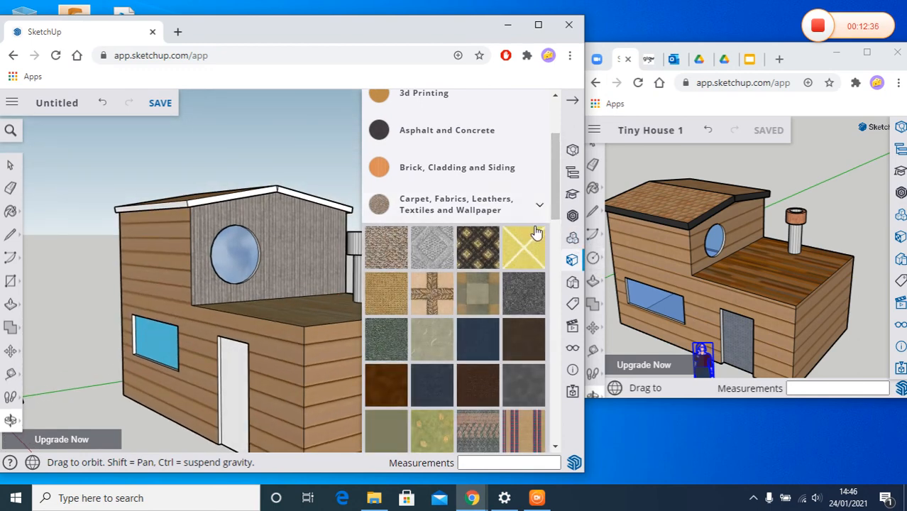
scroll(554, 239, down, 3)
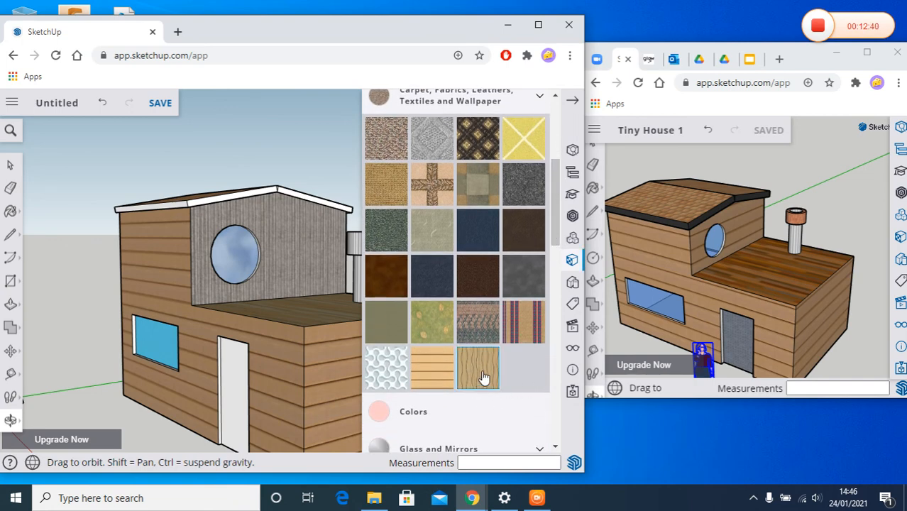
click(482, 377)
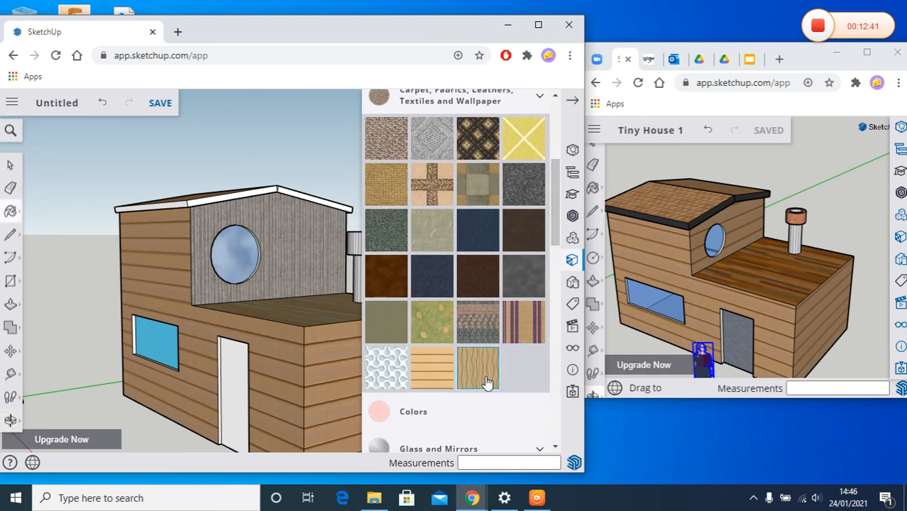
click(245, 377)
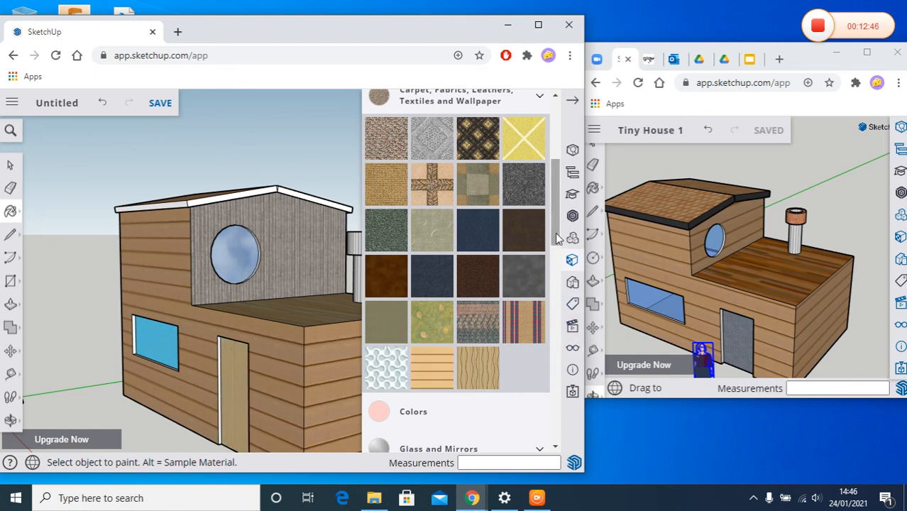
Step: Paint the inner side edges of the door recess and the neighbouring rectangular window recess with a brownish orange from the Colors materials
click(533, 421)
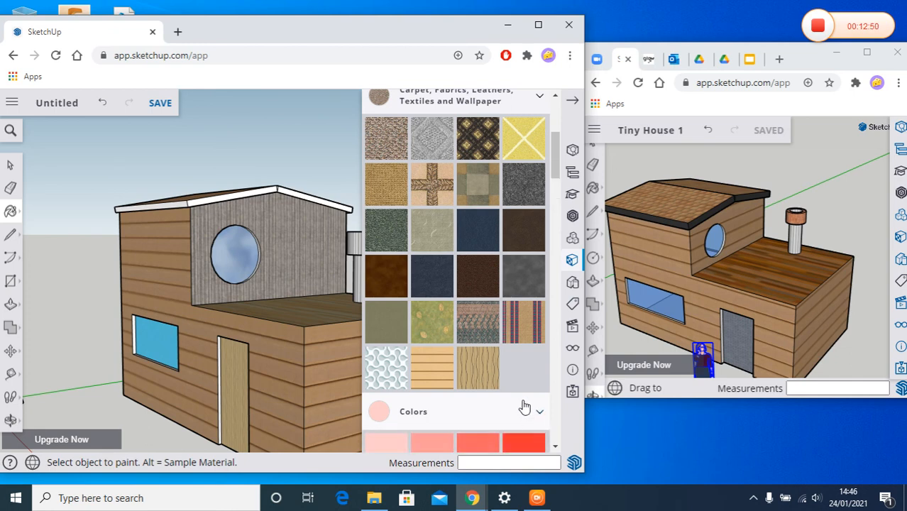
scroll(524, 407, down, 5)
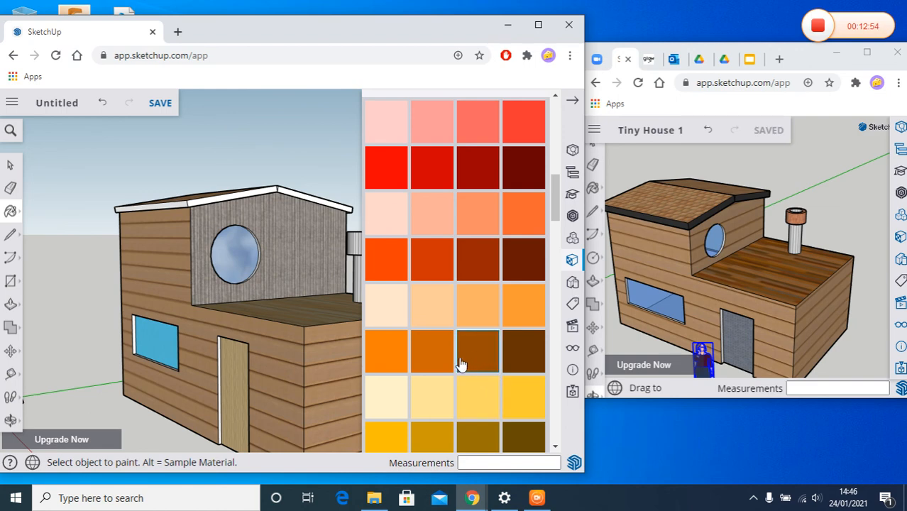
scroll(228, 377, down, 1)
scroll(226, 377, up, 4)
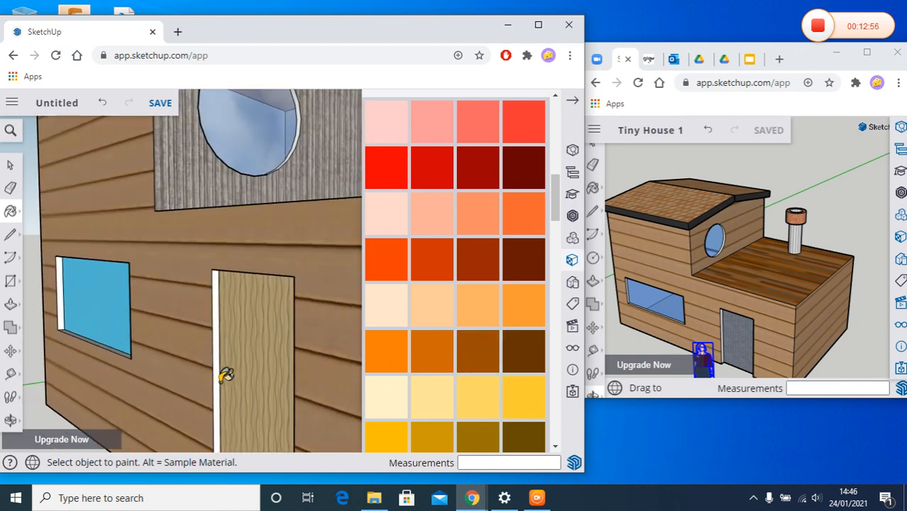
scroll(226, 374, up, 2)
click(212, 360)
scroll(216, 361, up, 1)
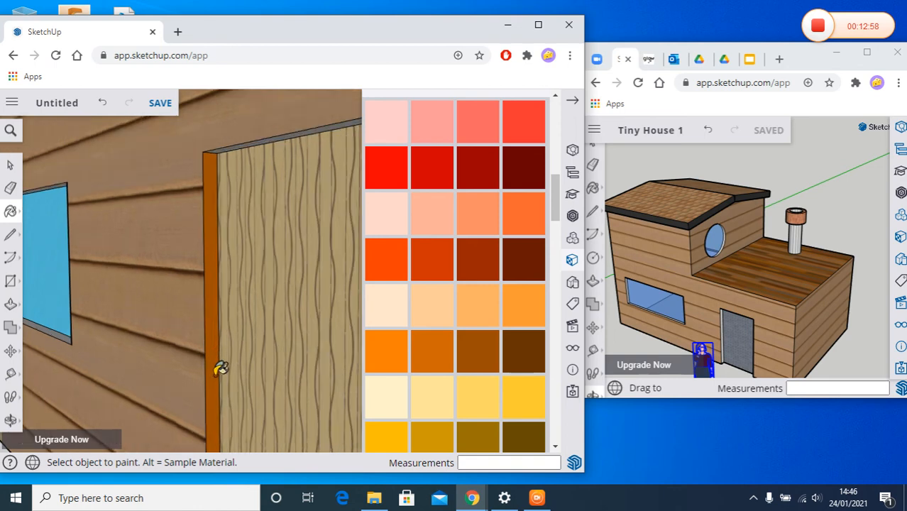
scroll(220, 367, up, 1)
scroll(215, 365, down, 3)
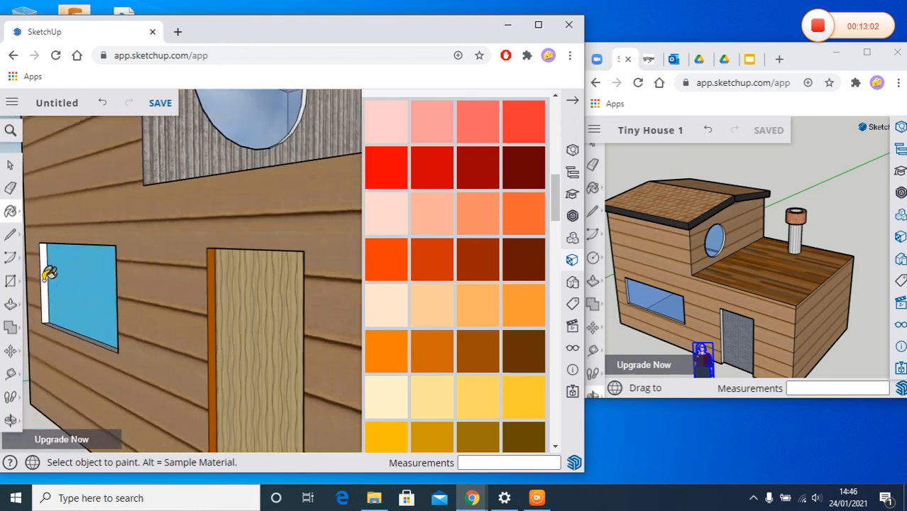
click(45, 275)
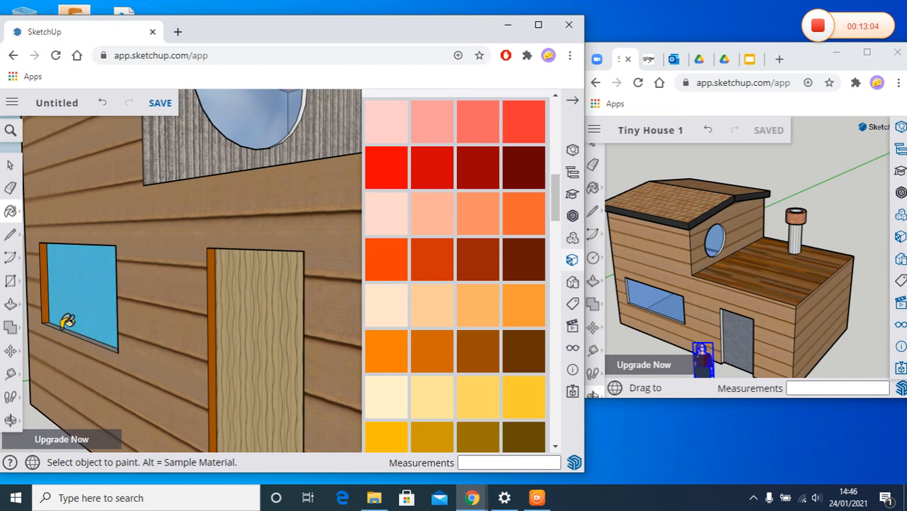
Step: Examine the door recess up close and the whole painted house from a raised front angle
scroll(266, 371, up, 1)
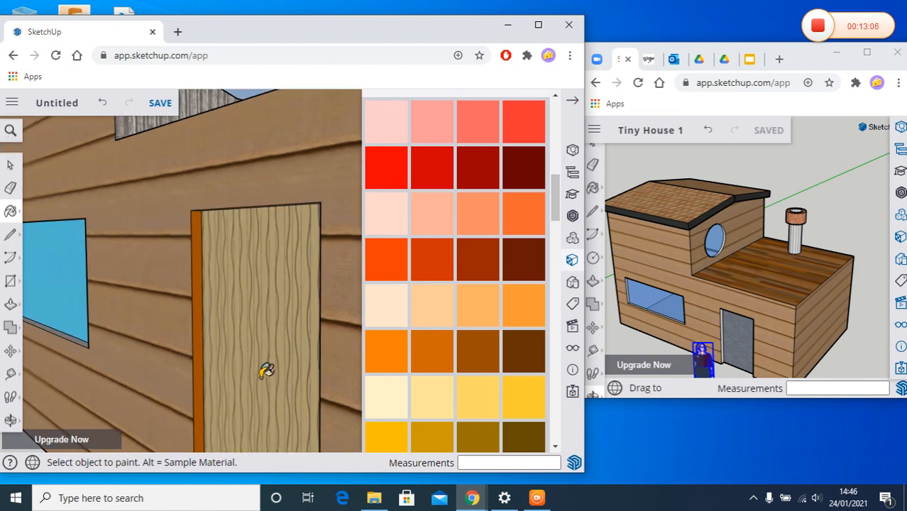
click(10, 419)
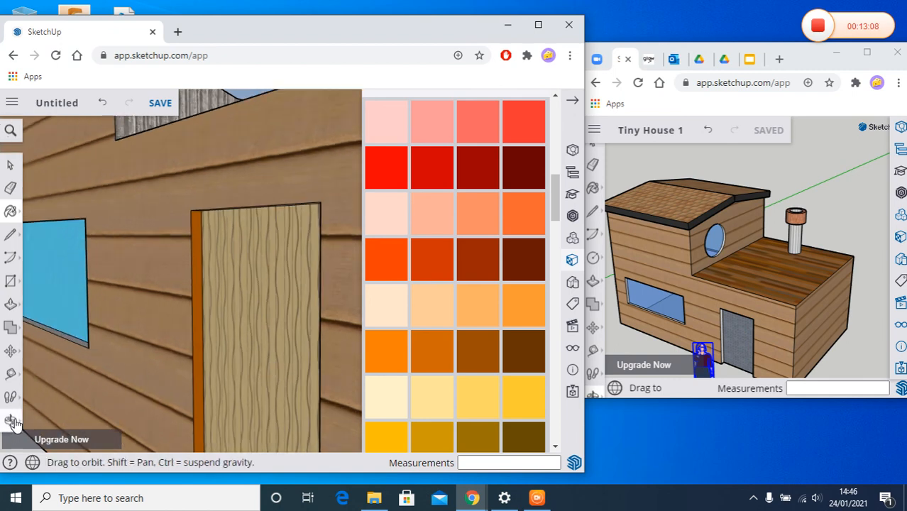
mouse_move(214, 353)
mouse_down()
mouse_move(249, 286)
mouse_move(199, 301)
mouse_move(254, 303)
mouse_move(234, 378)
mouse_up()
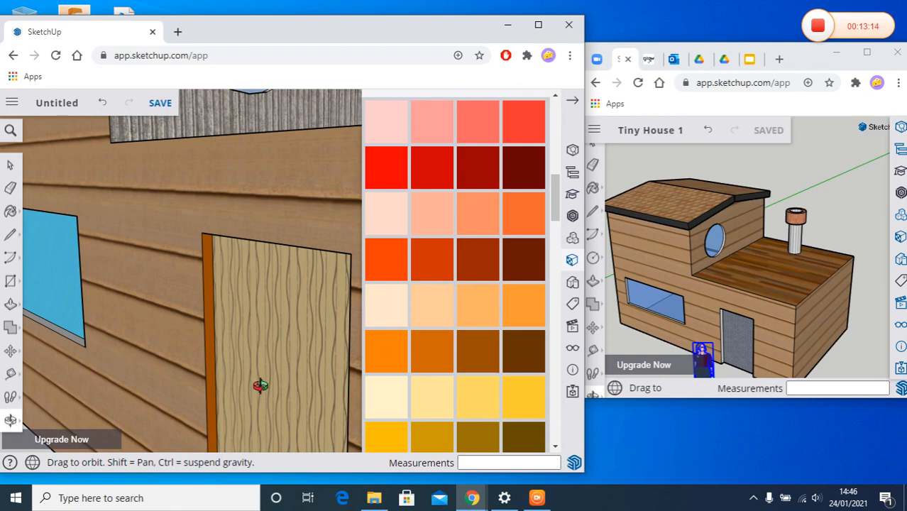
key(b)
click(574, 100)
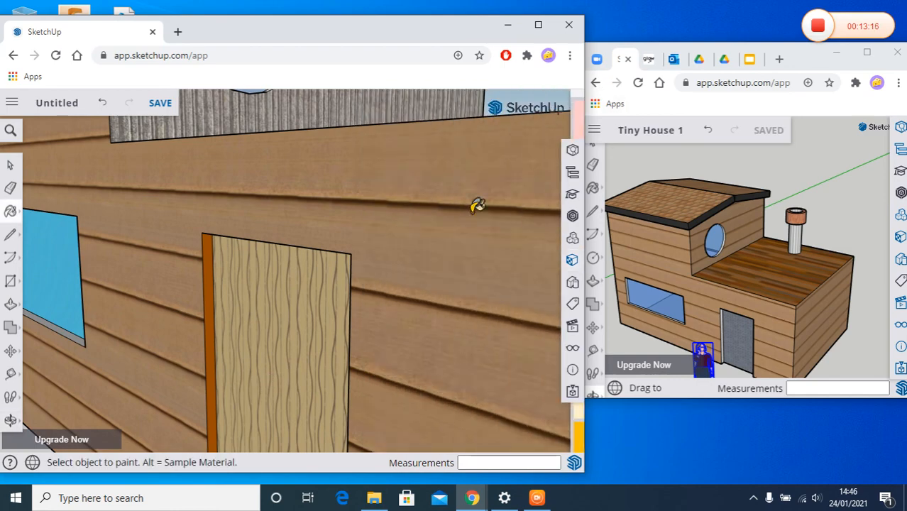
scroll(343, 309, down, 5)
scroll(343, 311, down, 6)
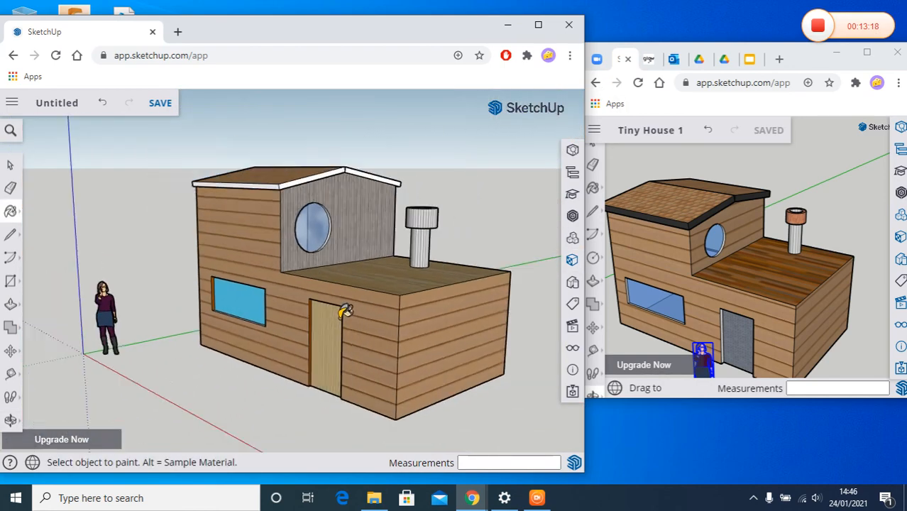
click(11, 420)
drag(242, 298, 291, 339)
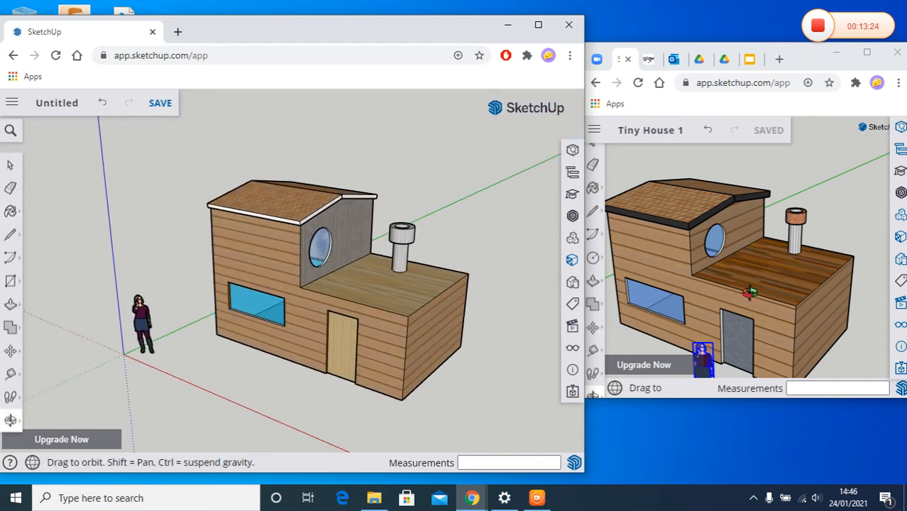